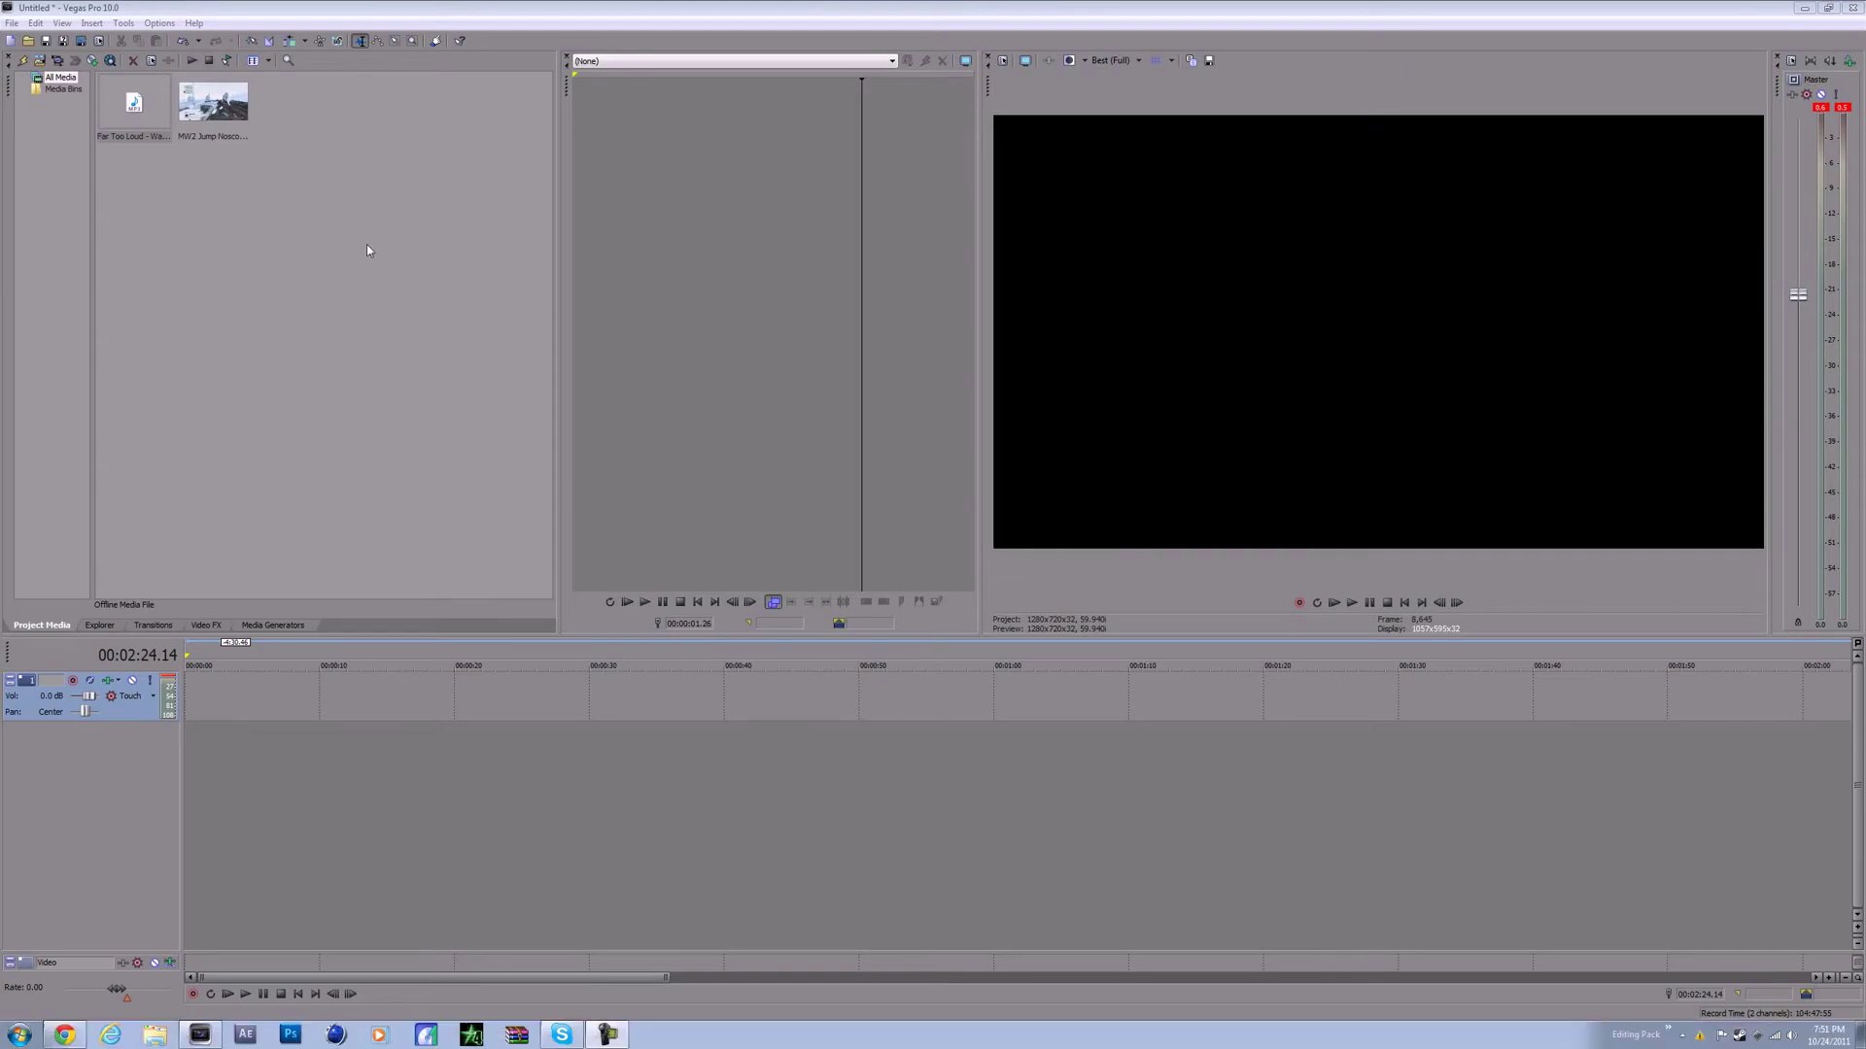
# - Place the MW2 gameplay clip at the start of the timeline and add the song on a separate track below it
pyautogui.moveTo(219, 101); pyautogui.dragTo(187, 696)
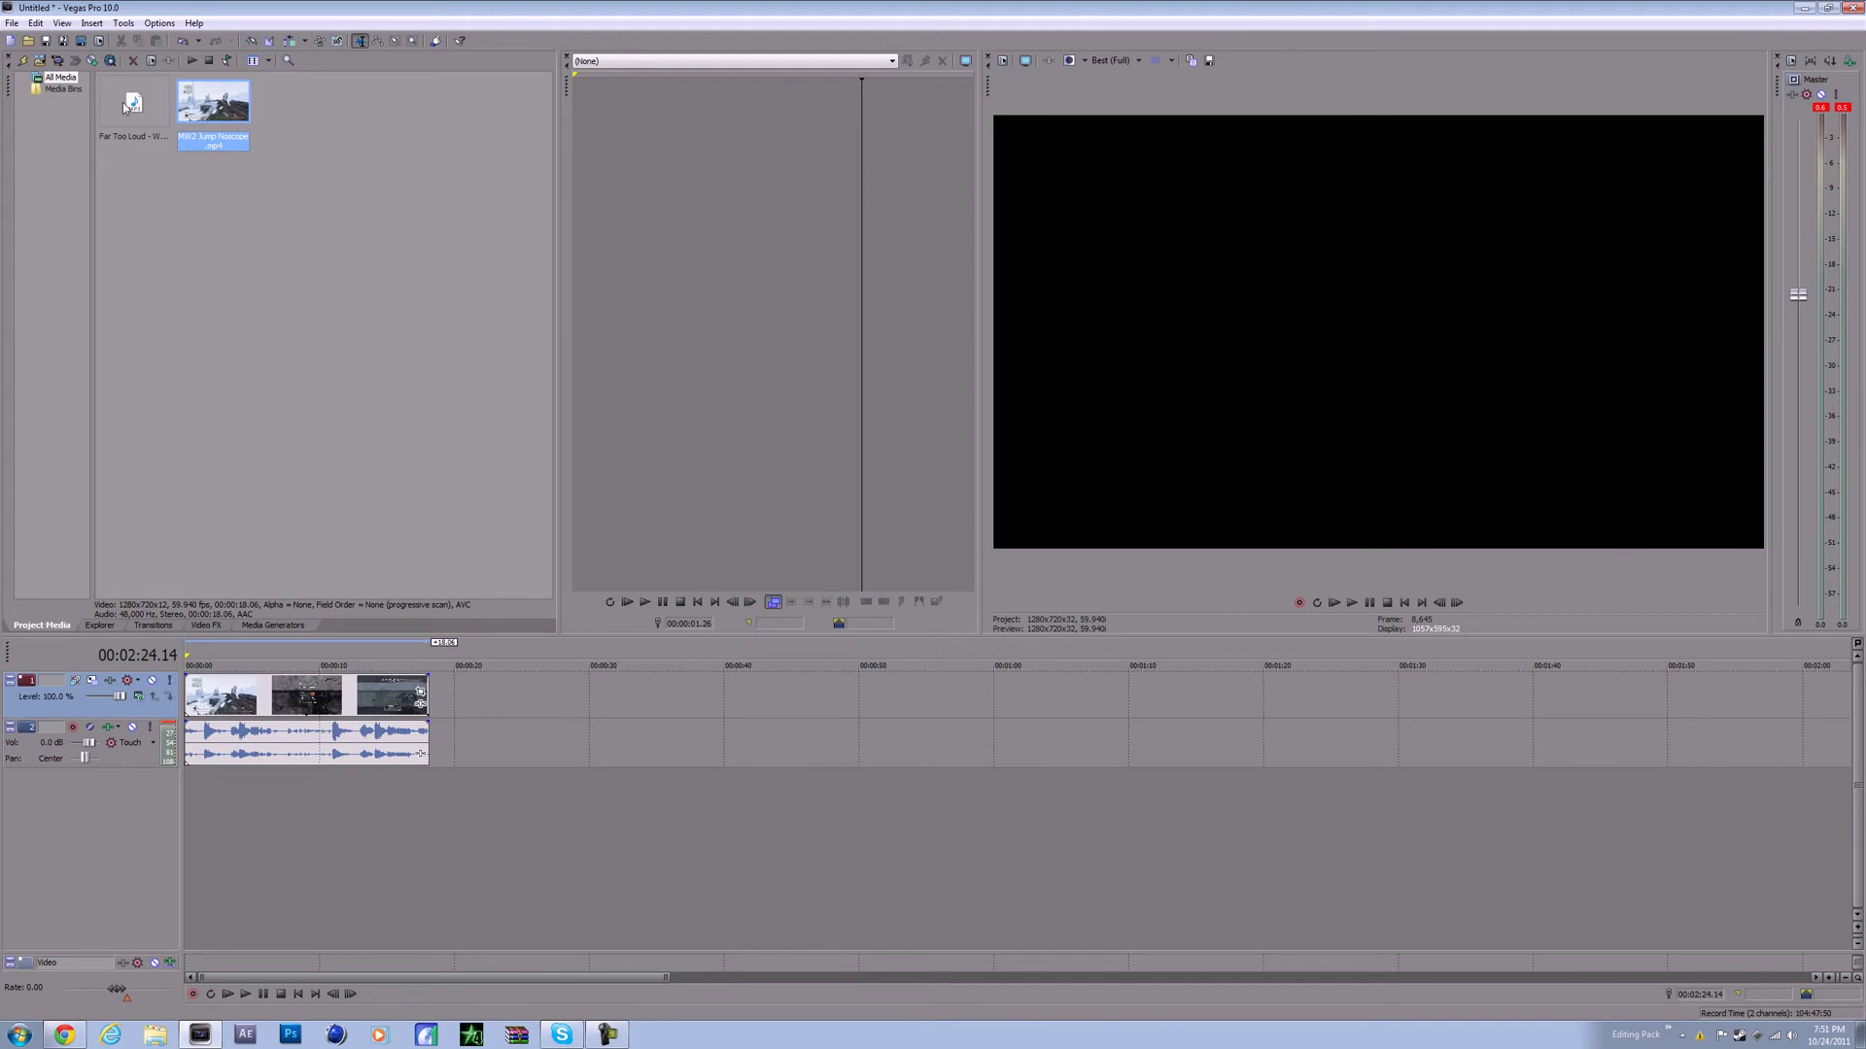
pyautogui.moveTo(126, 105); pyautogui.dragTo(378, 862)
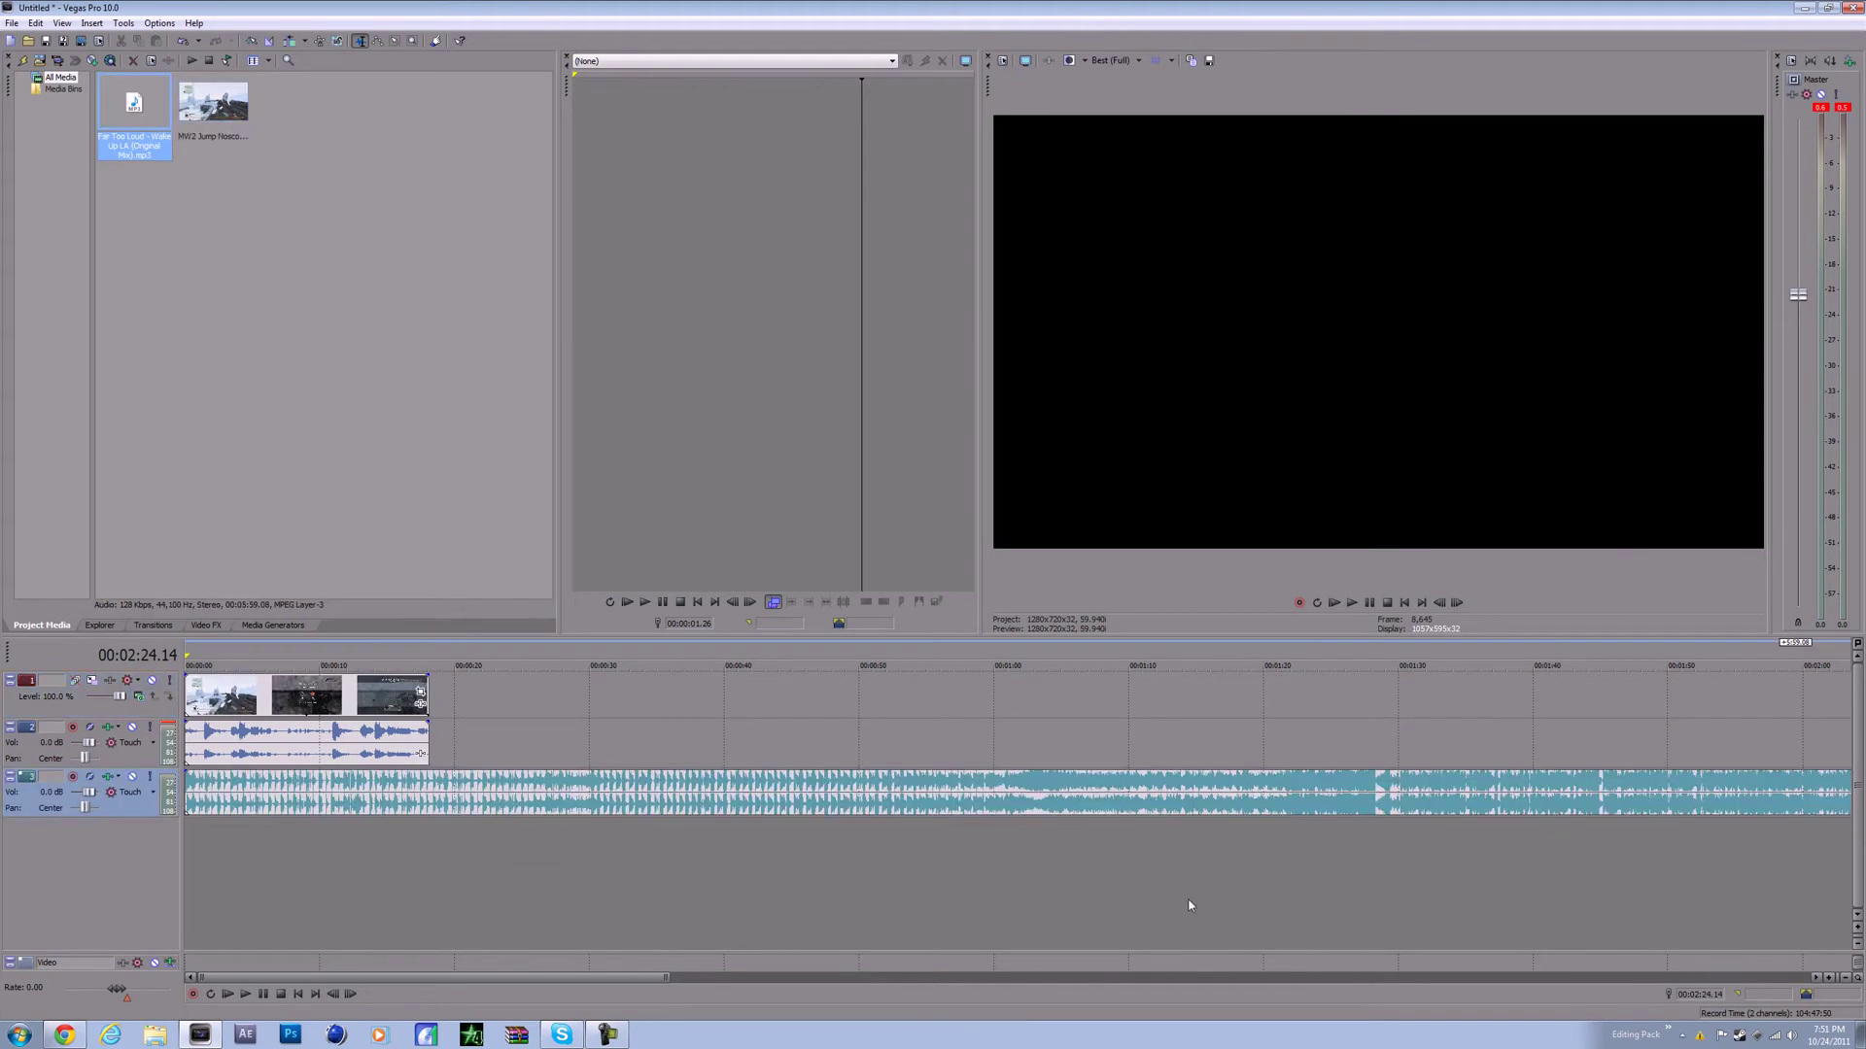
# - Split the song at 00:01:28.27 and delete the part before the cut
pyautogui.click(1377, 783)
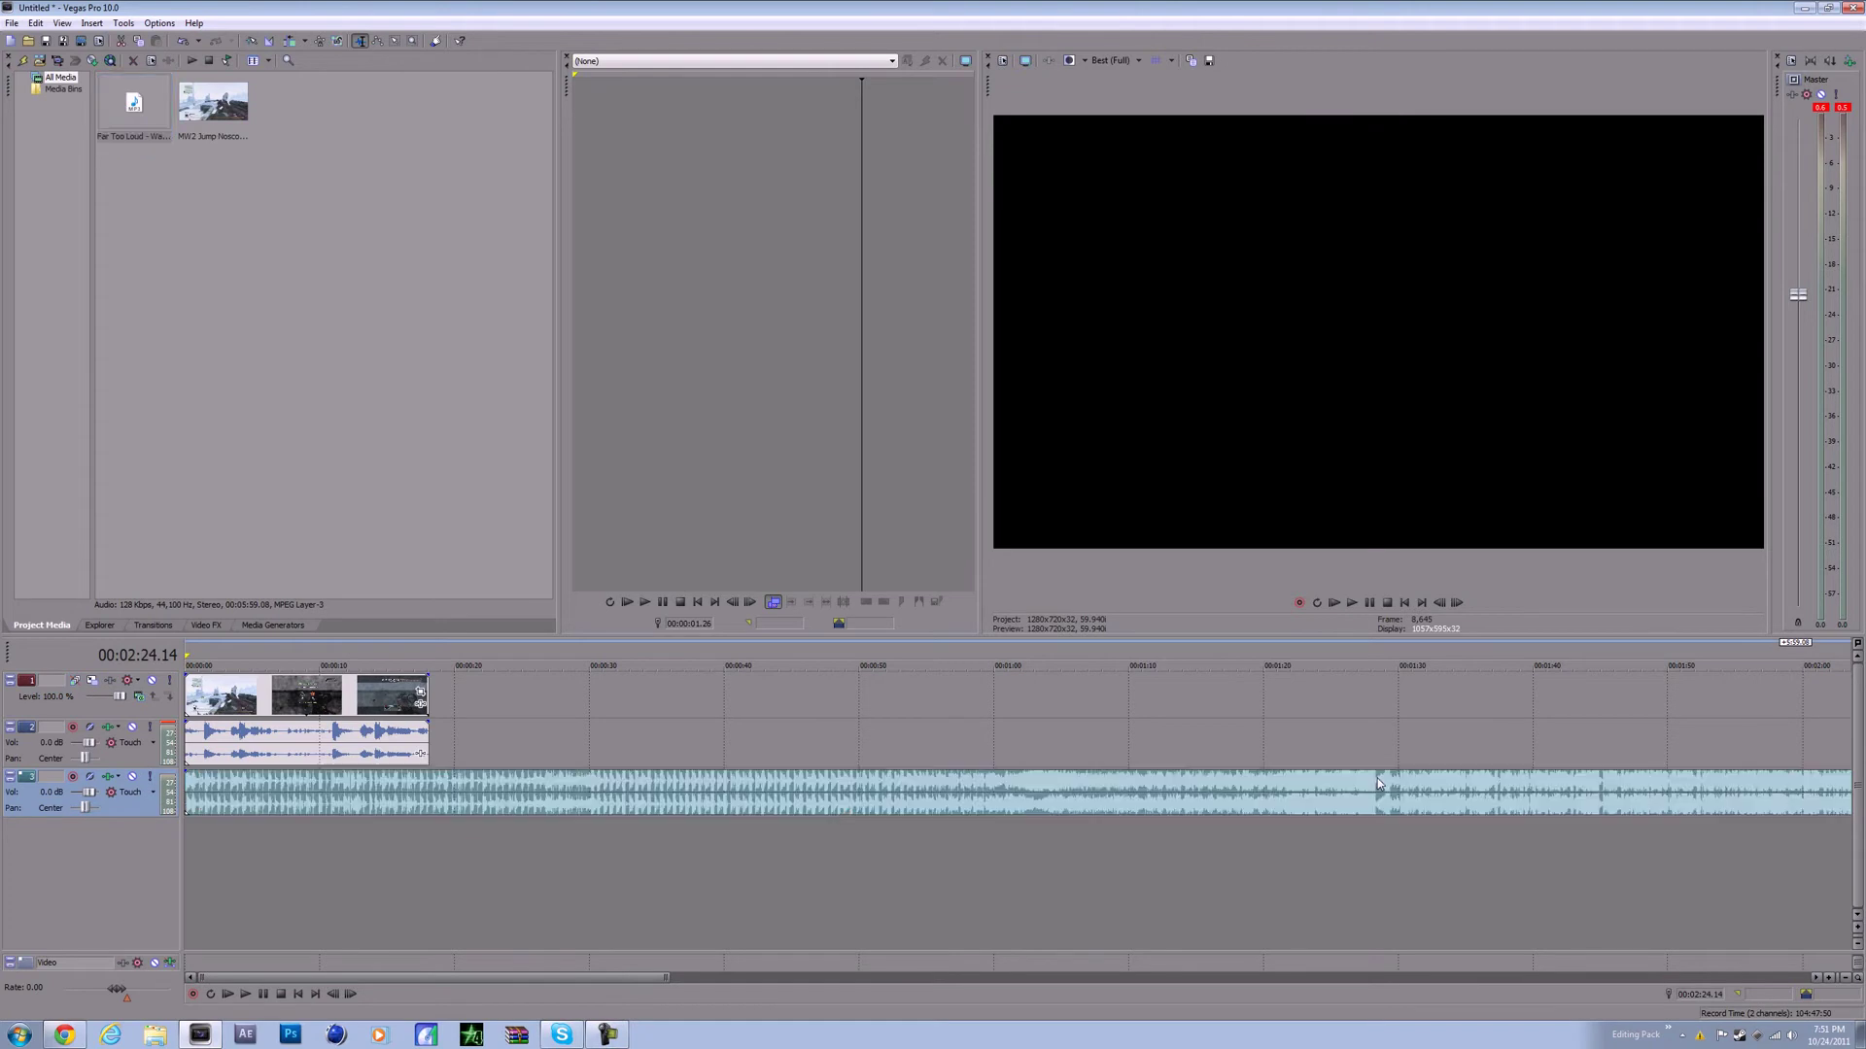
pyautogui.scroll(5, 1322, 826)
pyautogui.press('s')
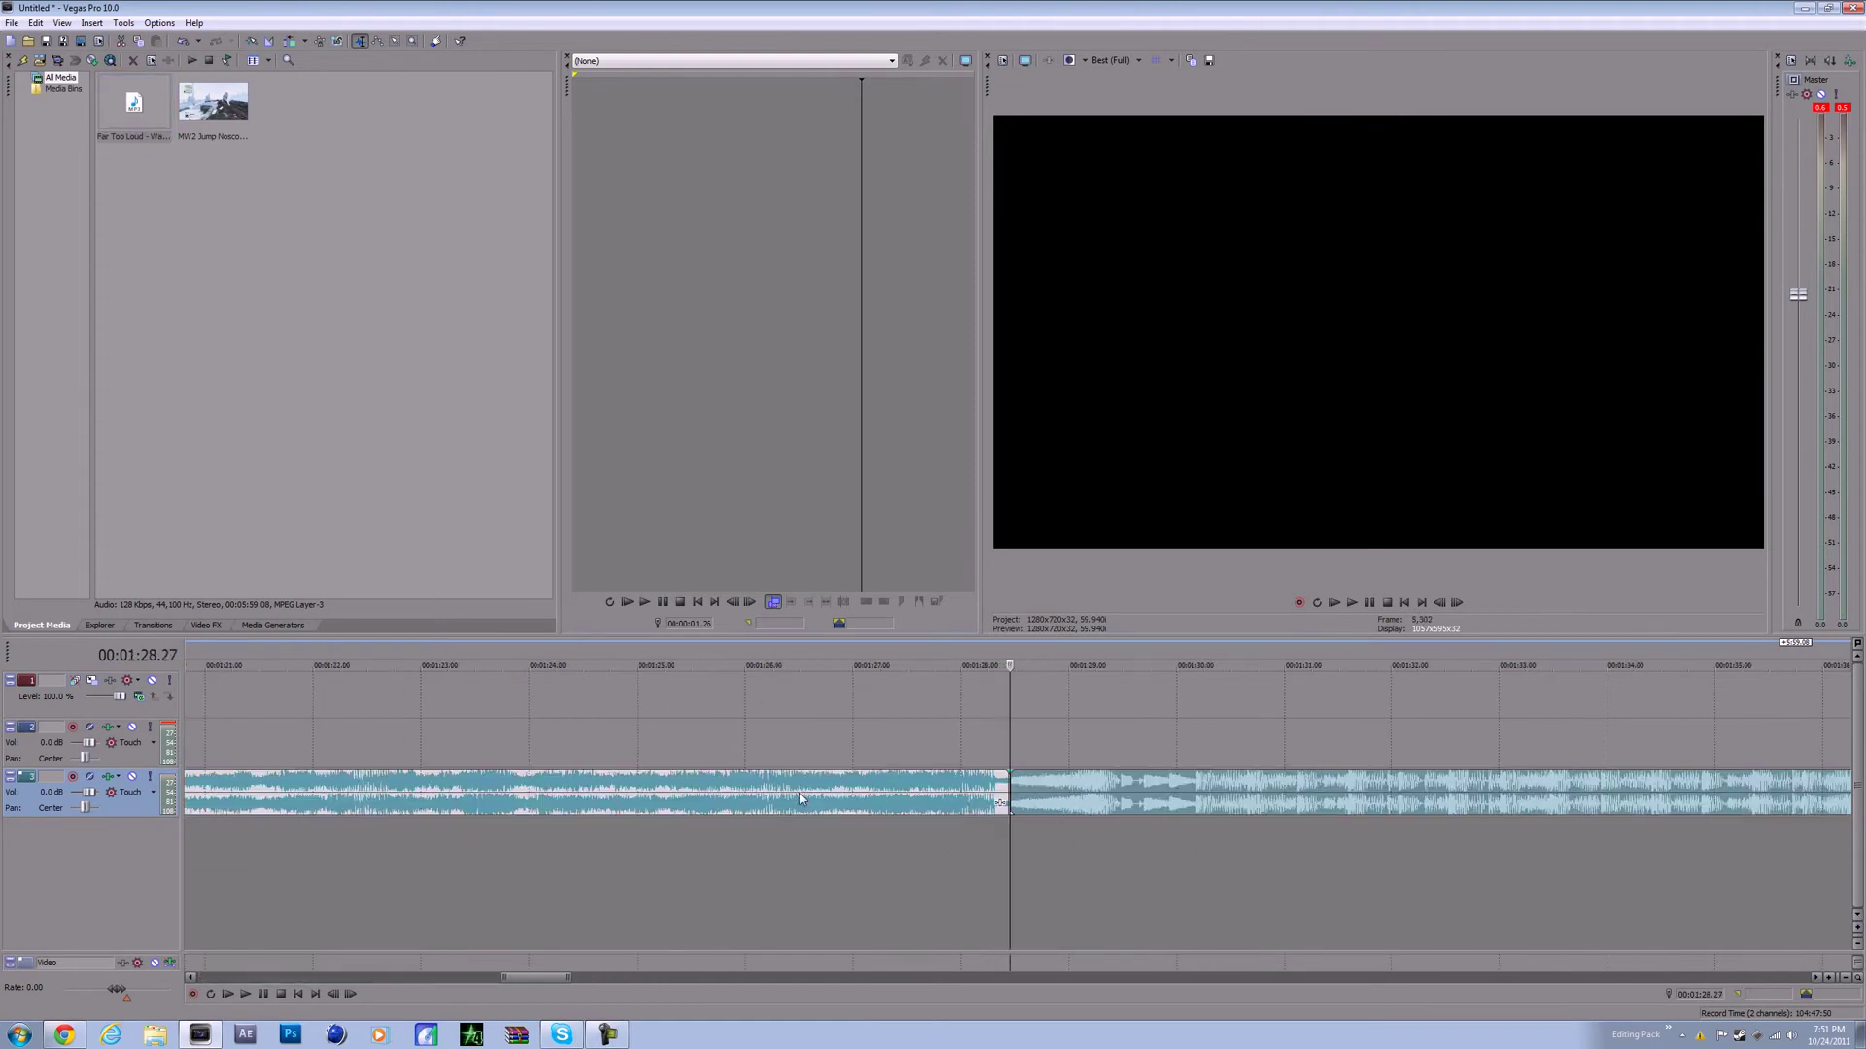
pyautogui.rightClick(799, 795)
pyautogui.click(846, 604)
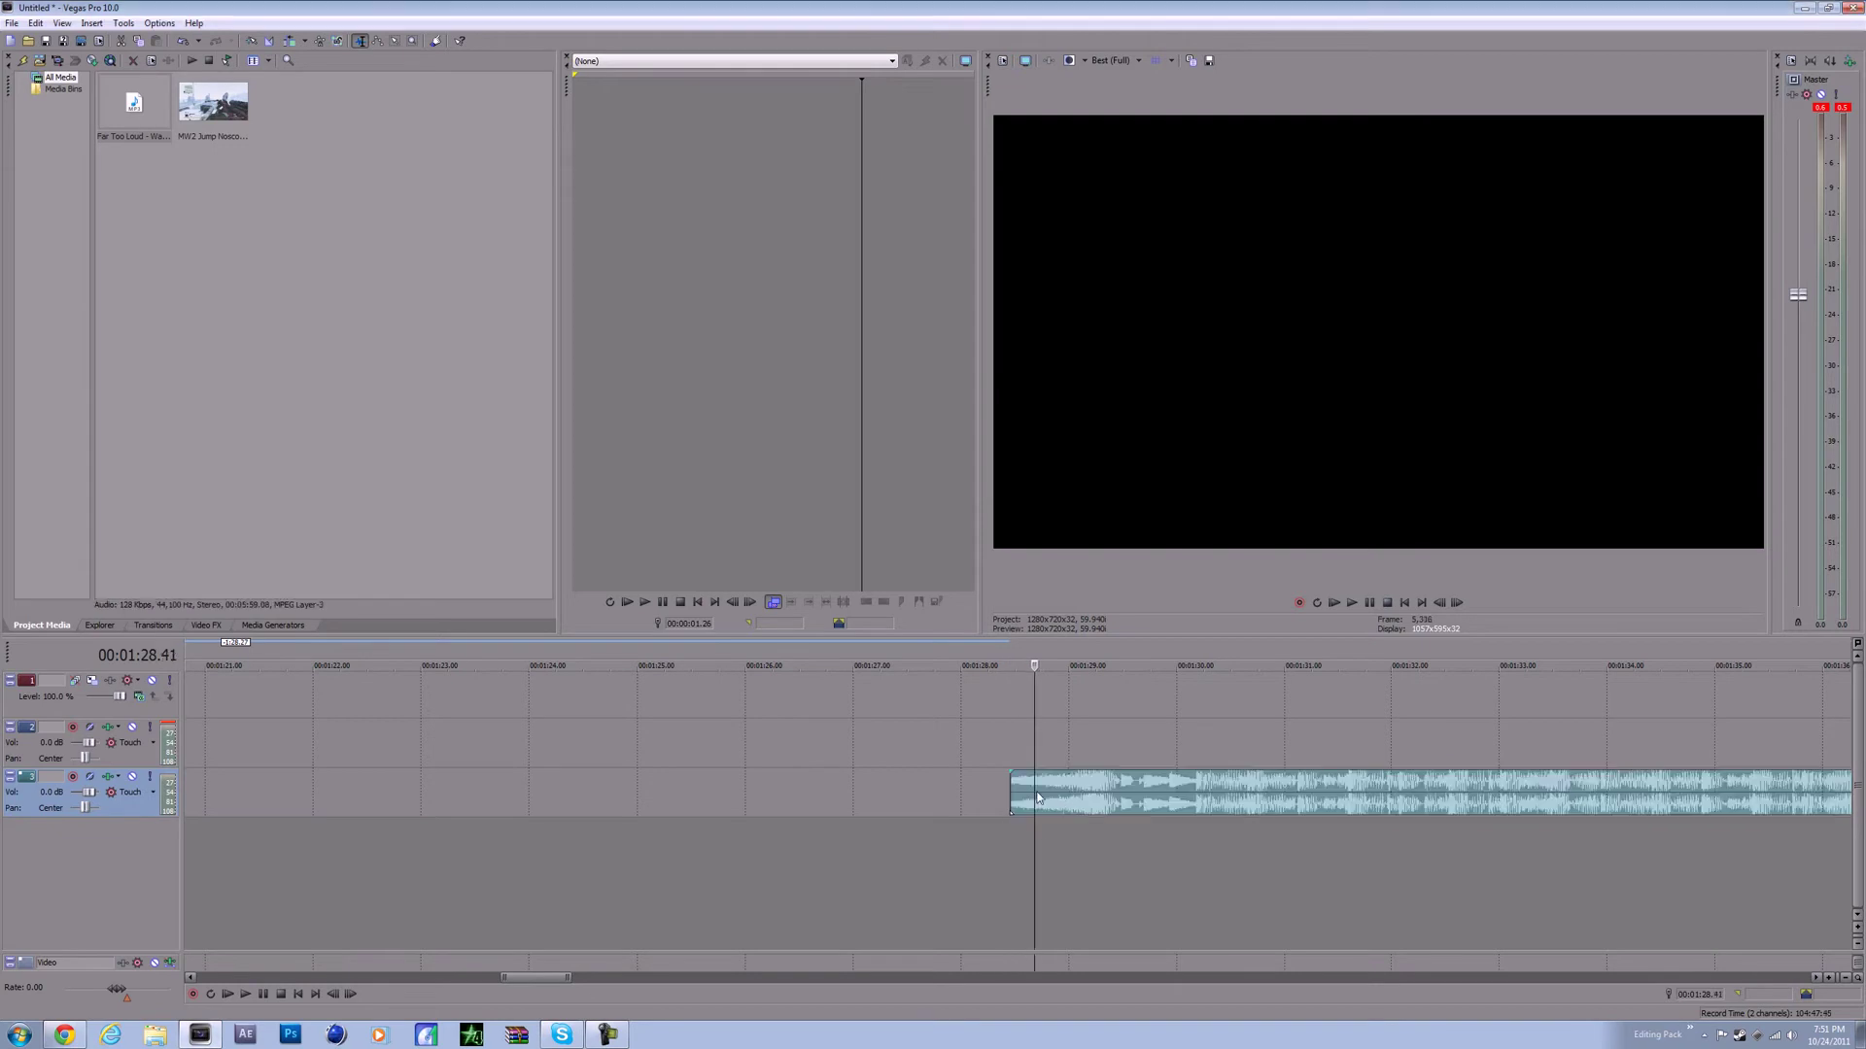
# - Move the trimmed song back along its track so it starts under the second half of the gameplay clip
pyautogui.scroll(-8, 1118, 804)
pyautogui.moveTo(1177, 797); pyautogui.dragTo(83, 796)
pyautogui.moveTo(224, 785); pyautogui.dragTo(322, 785)
# - Find the frame of the sniper shot at 00:00:04.08 and split the gameplay clip there
pyautogui.click(263, 694)
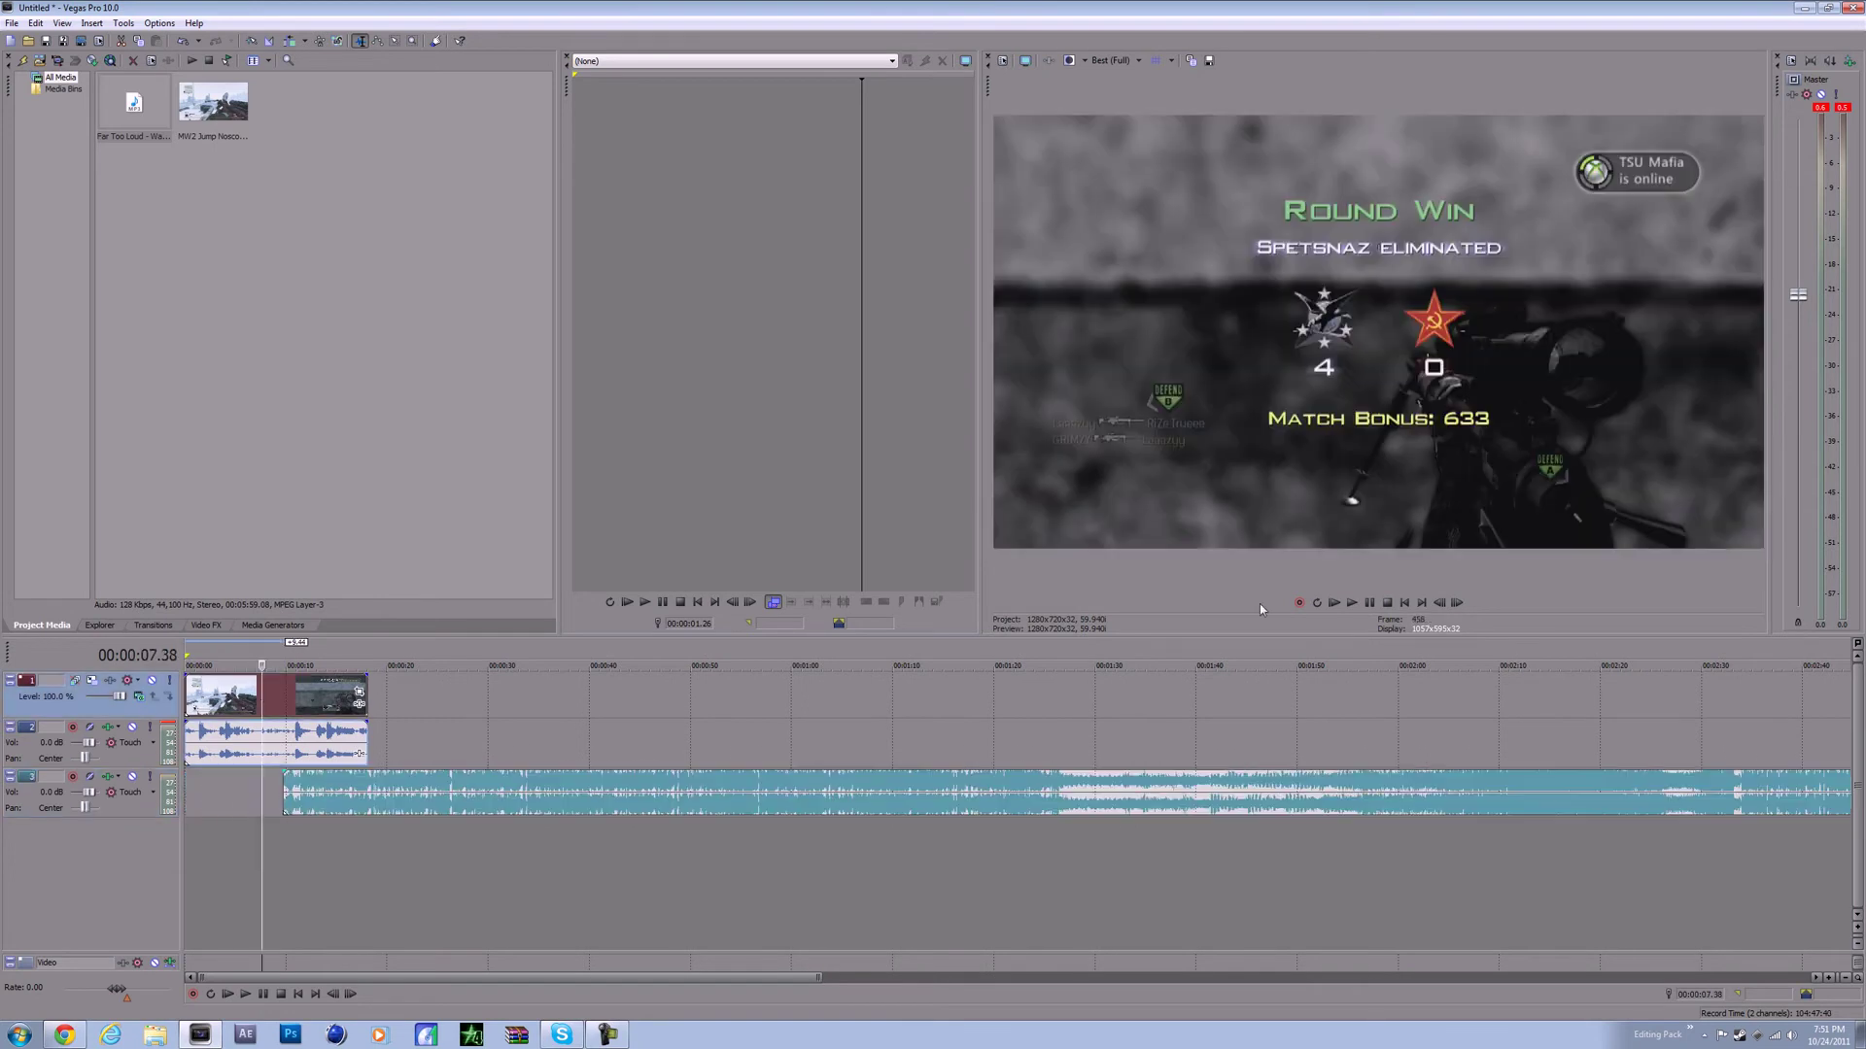
pyautogui.click(1439, 603)
pyautogui.click(226, 713)
pyautogui.click(1456, 602)
pyautogui.click(1458, 603)
pyautogui.click(1458, 603)
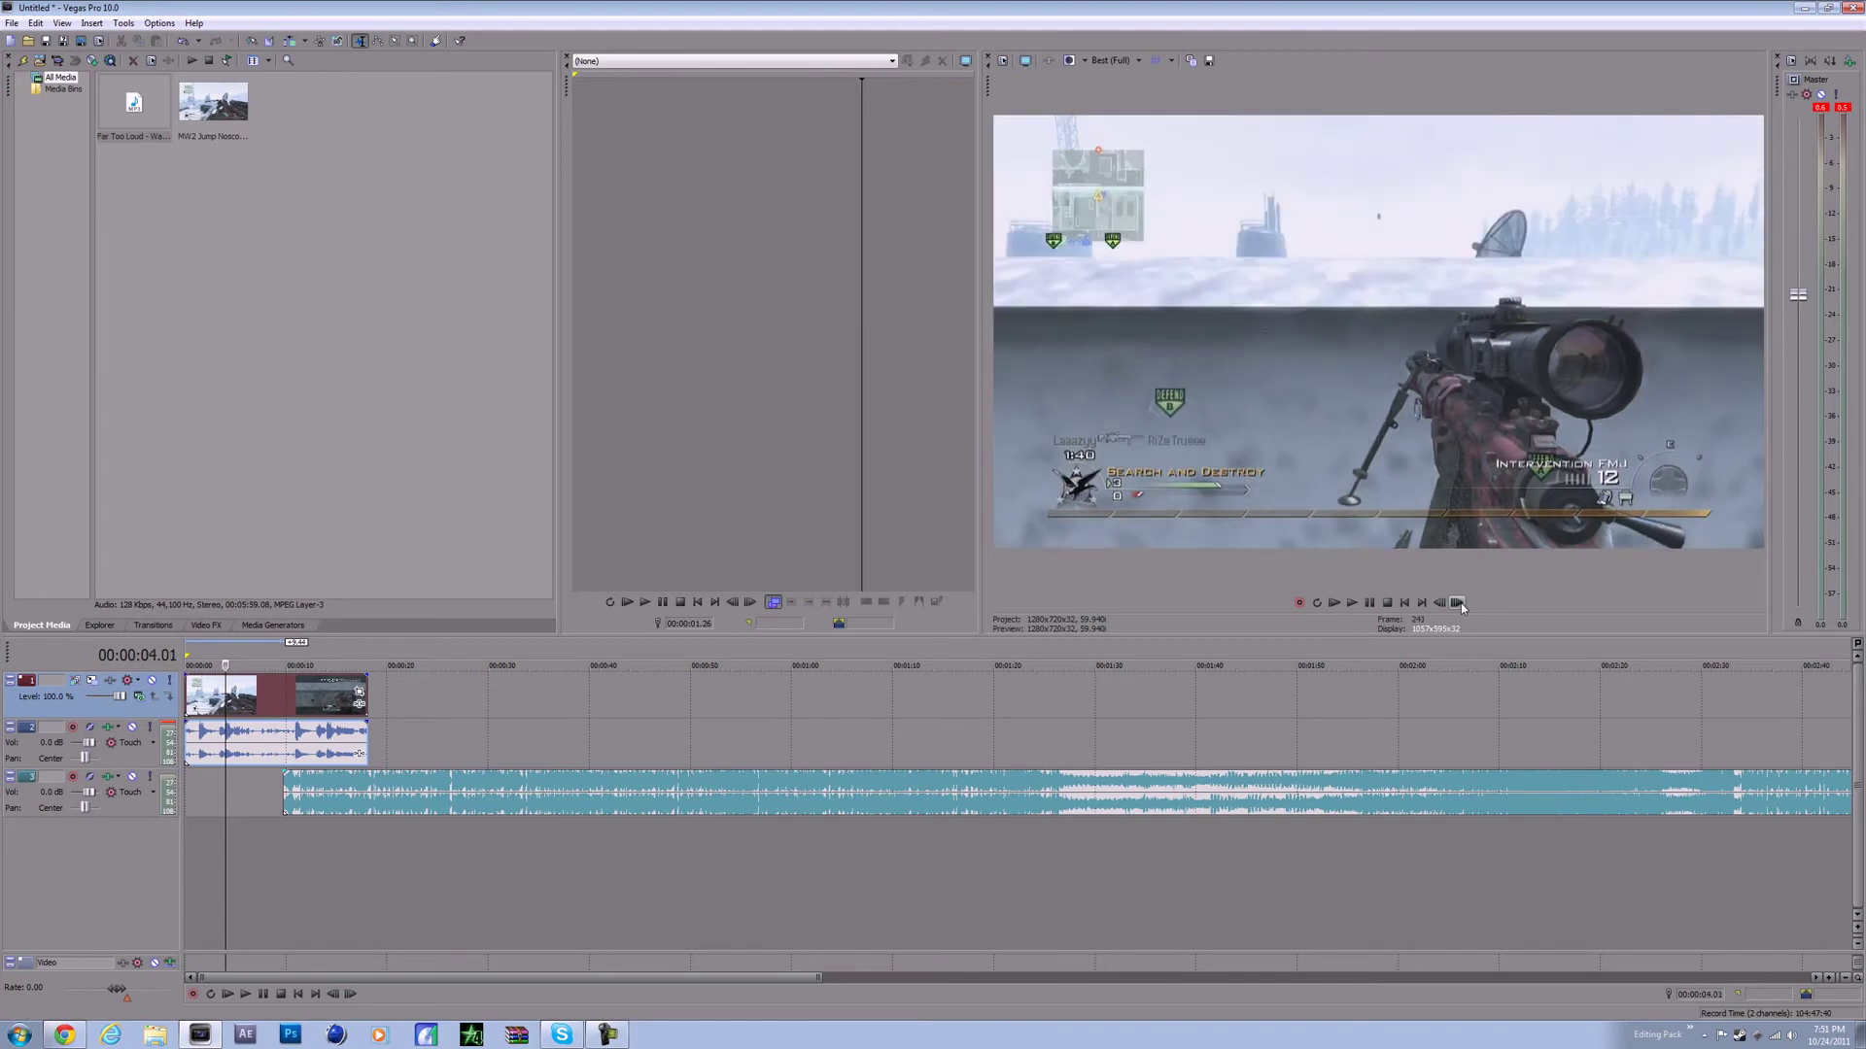
pyautogui.click(1457, 603)
pyautogui.click(1457, 602)
pyautogui.click(1456, 603)
pyautogui.click(1457, 603)
pyautogui.click(1457, 602)
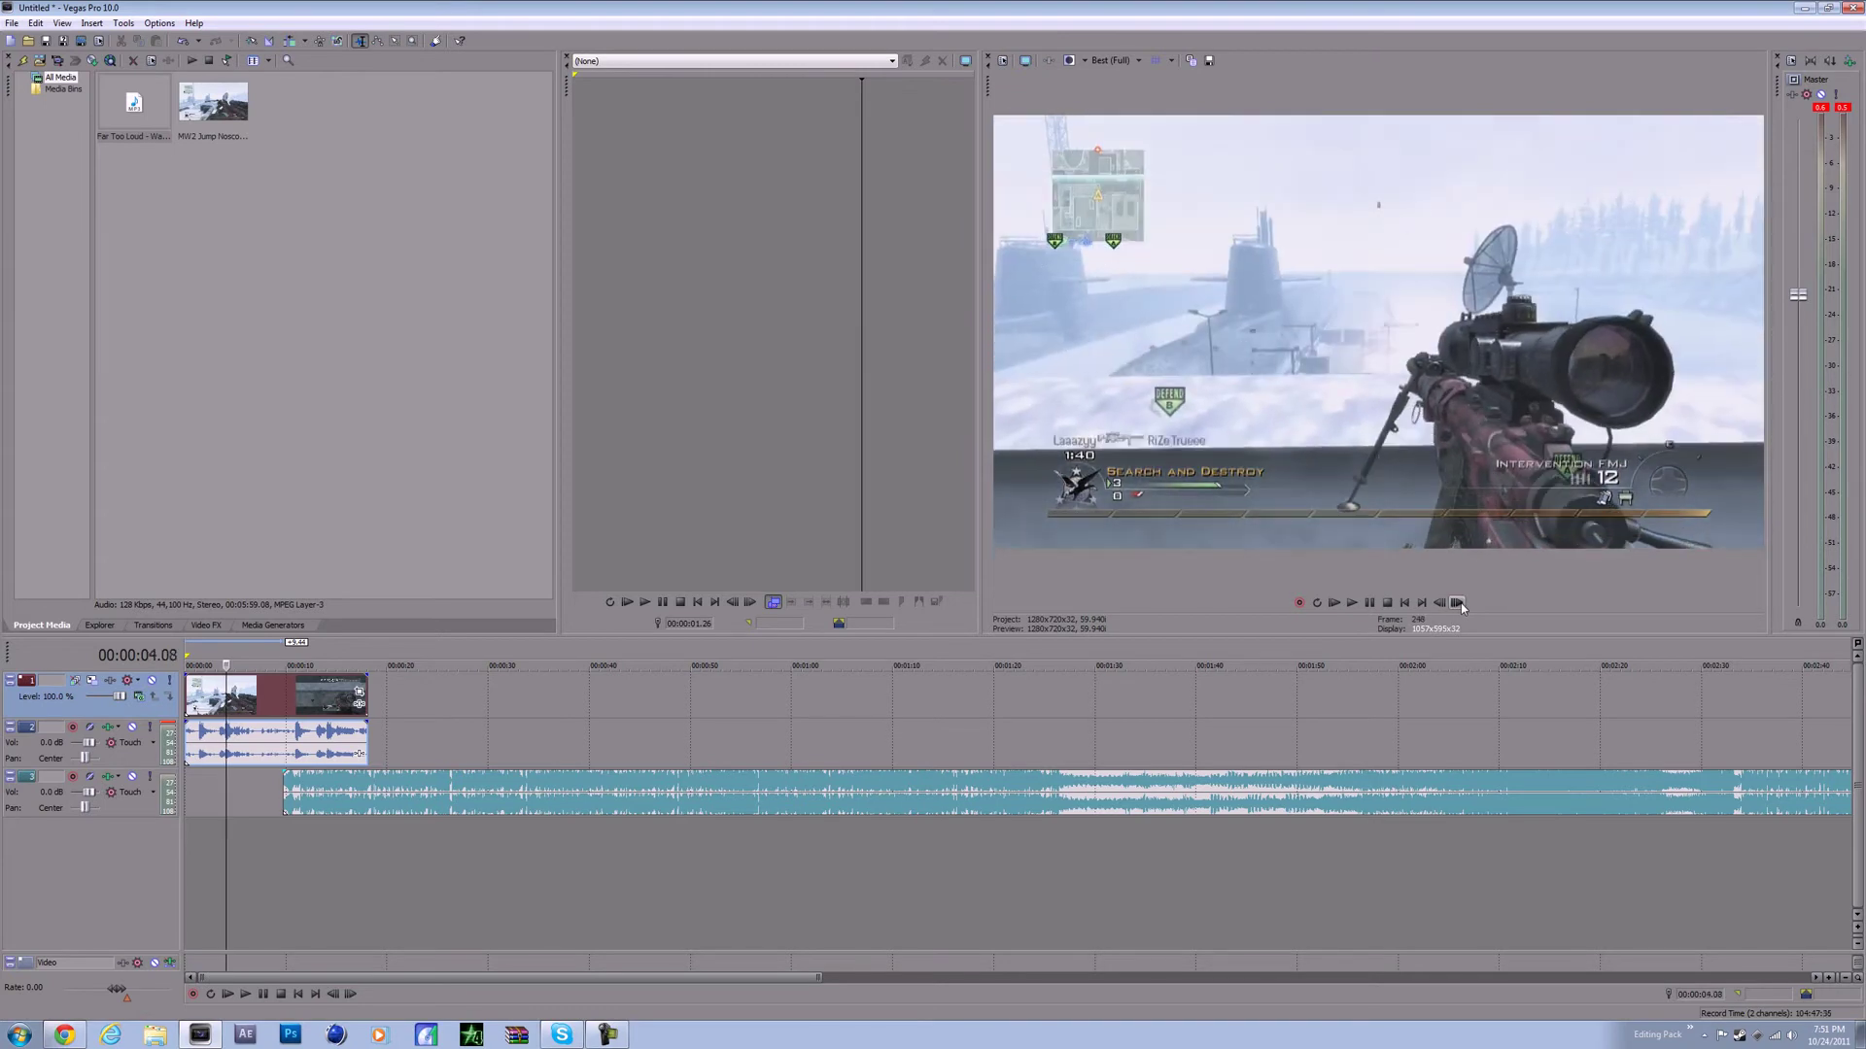
pyautogui.click(1458, 604)
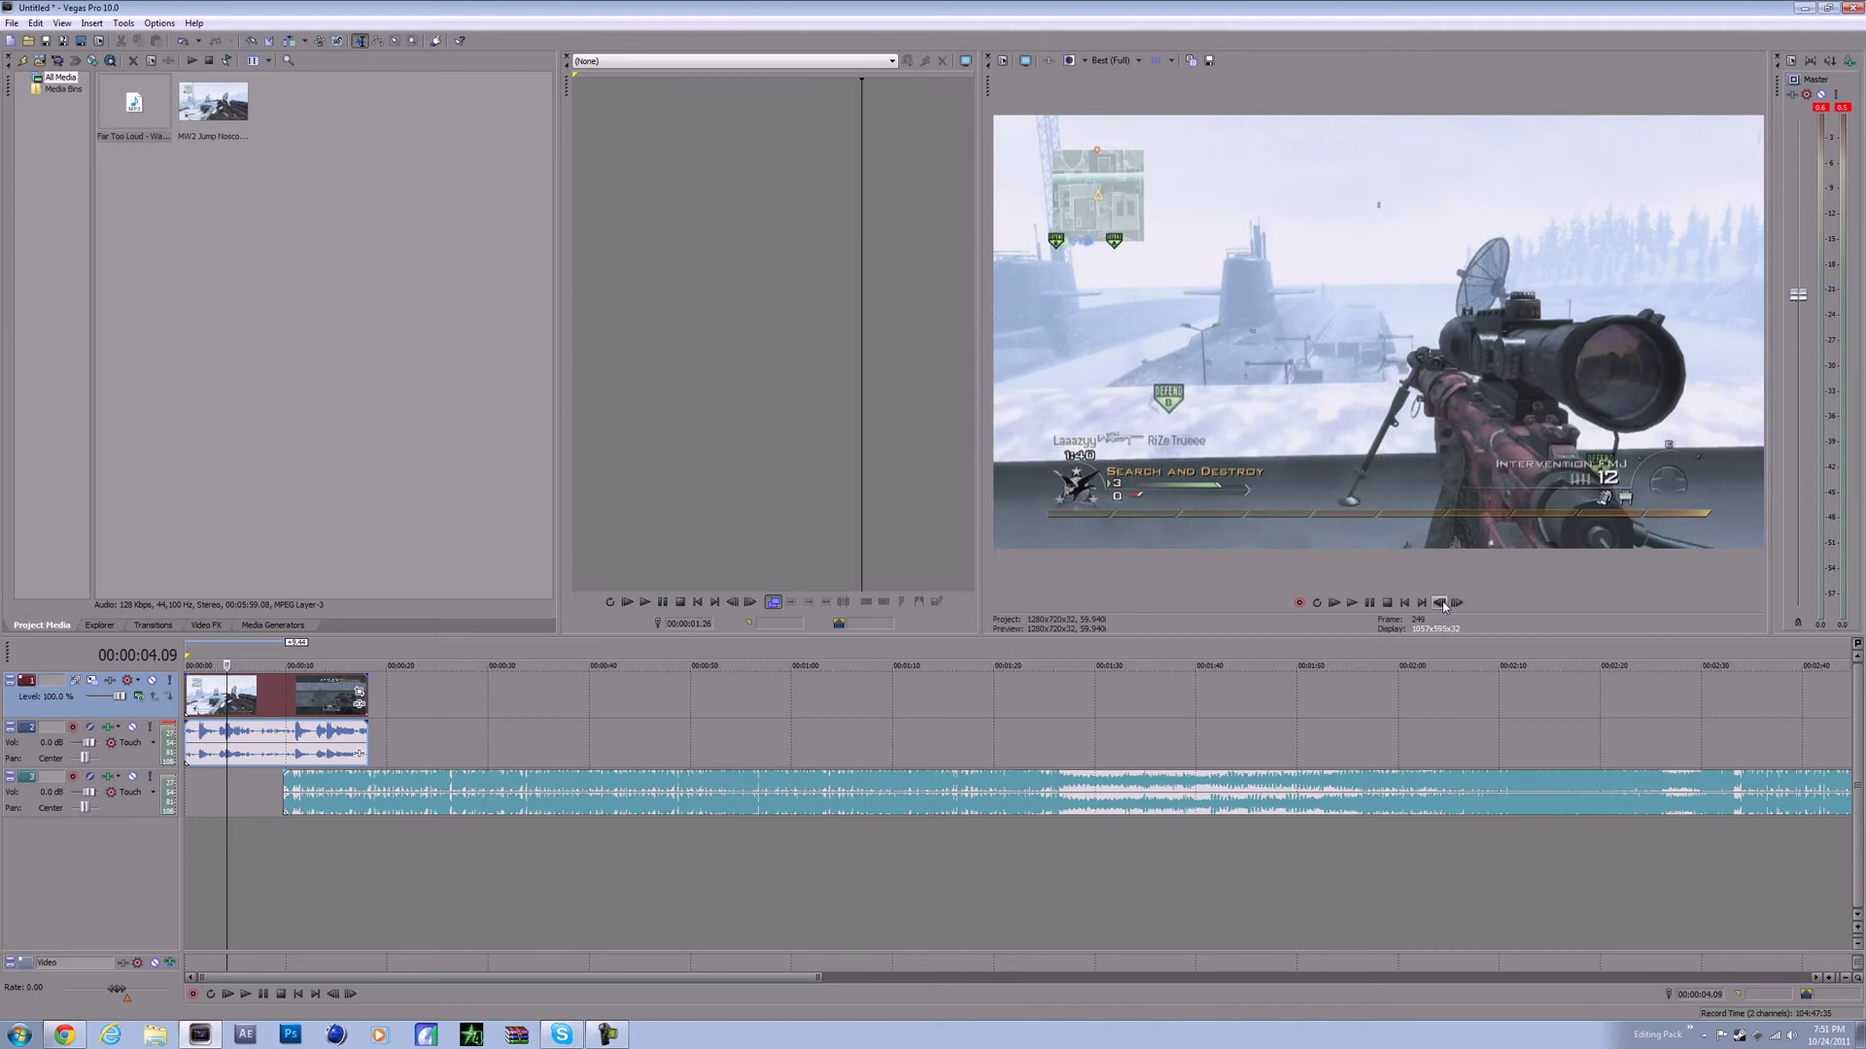
pyautogui.click(1441, 602)
pyautogui.click(1440, 603)
pyautogui.click(1457, 603)
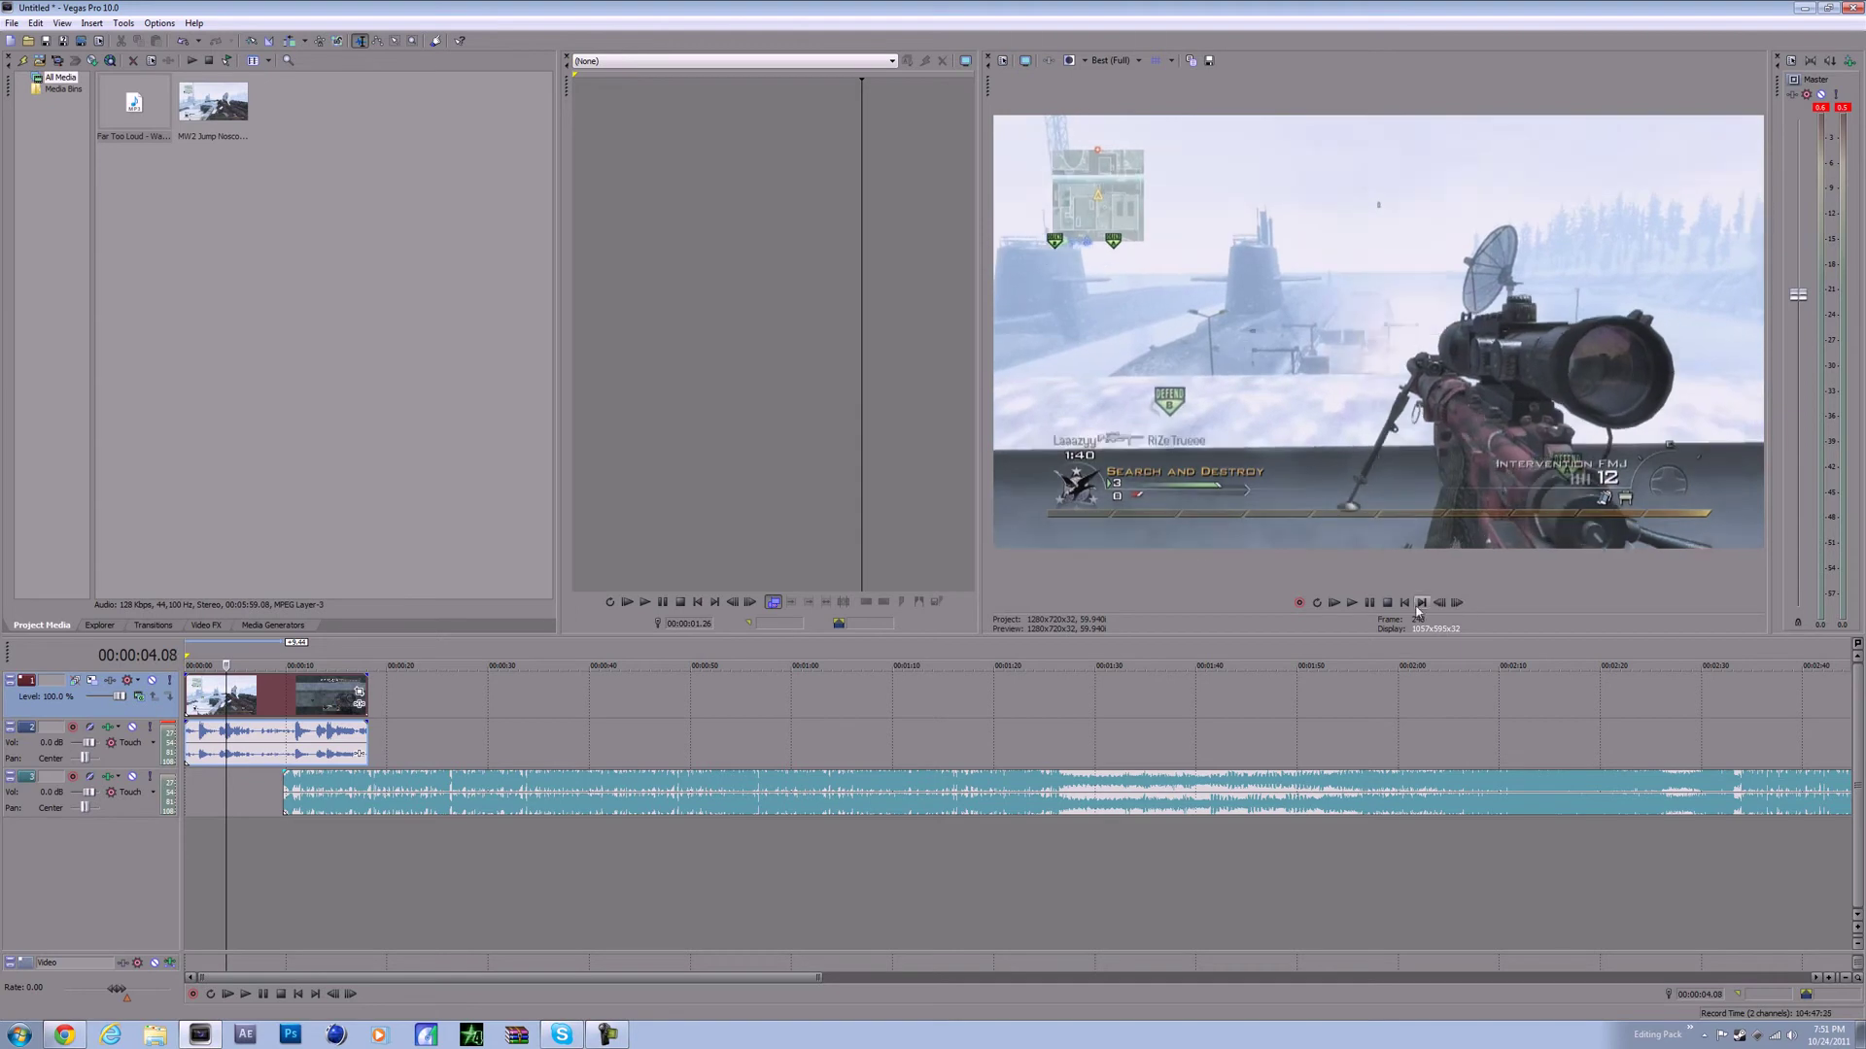
pyautogui.scroll(5, 375, 763)
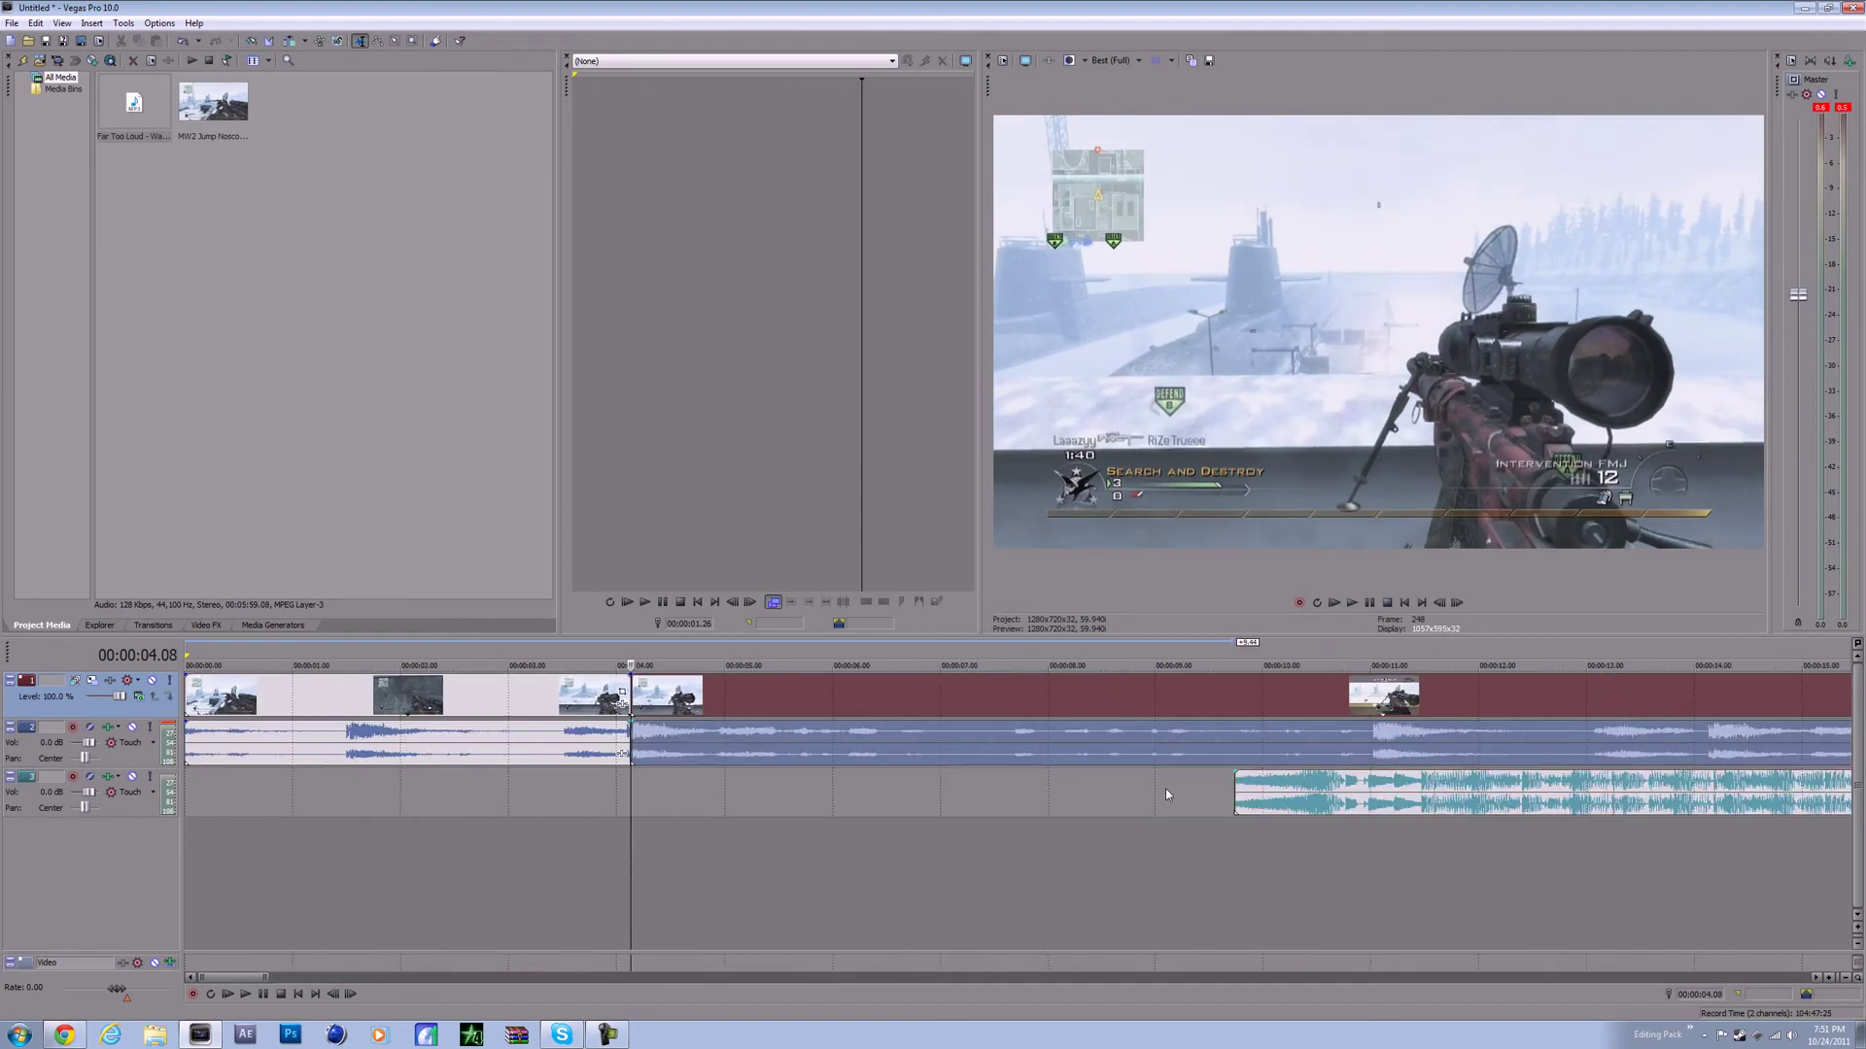
# - Split the song where the beat kicks in, at 00:00:11.28
pyautogui.click(1420, 785)
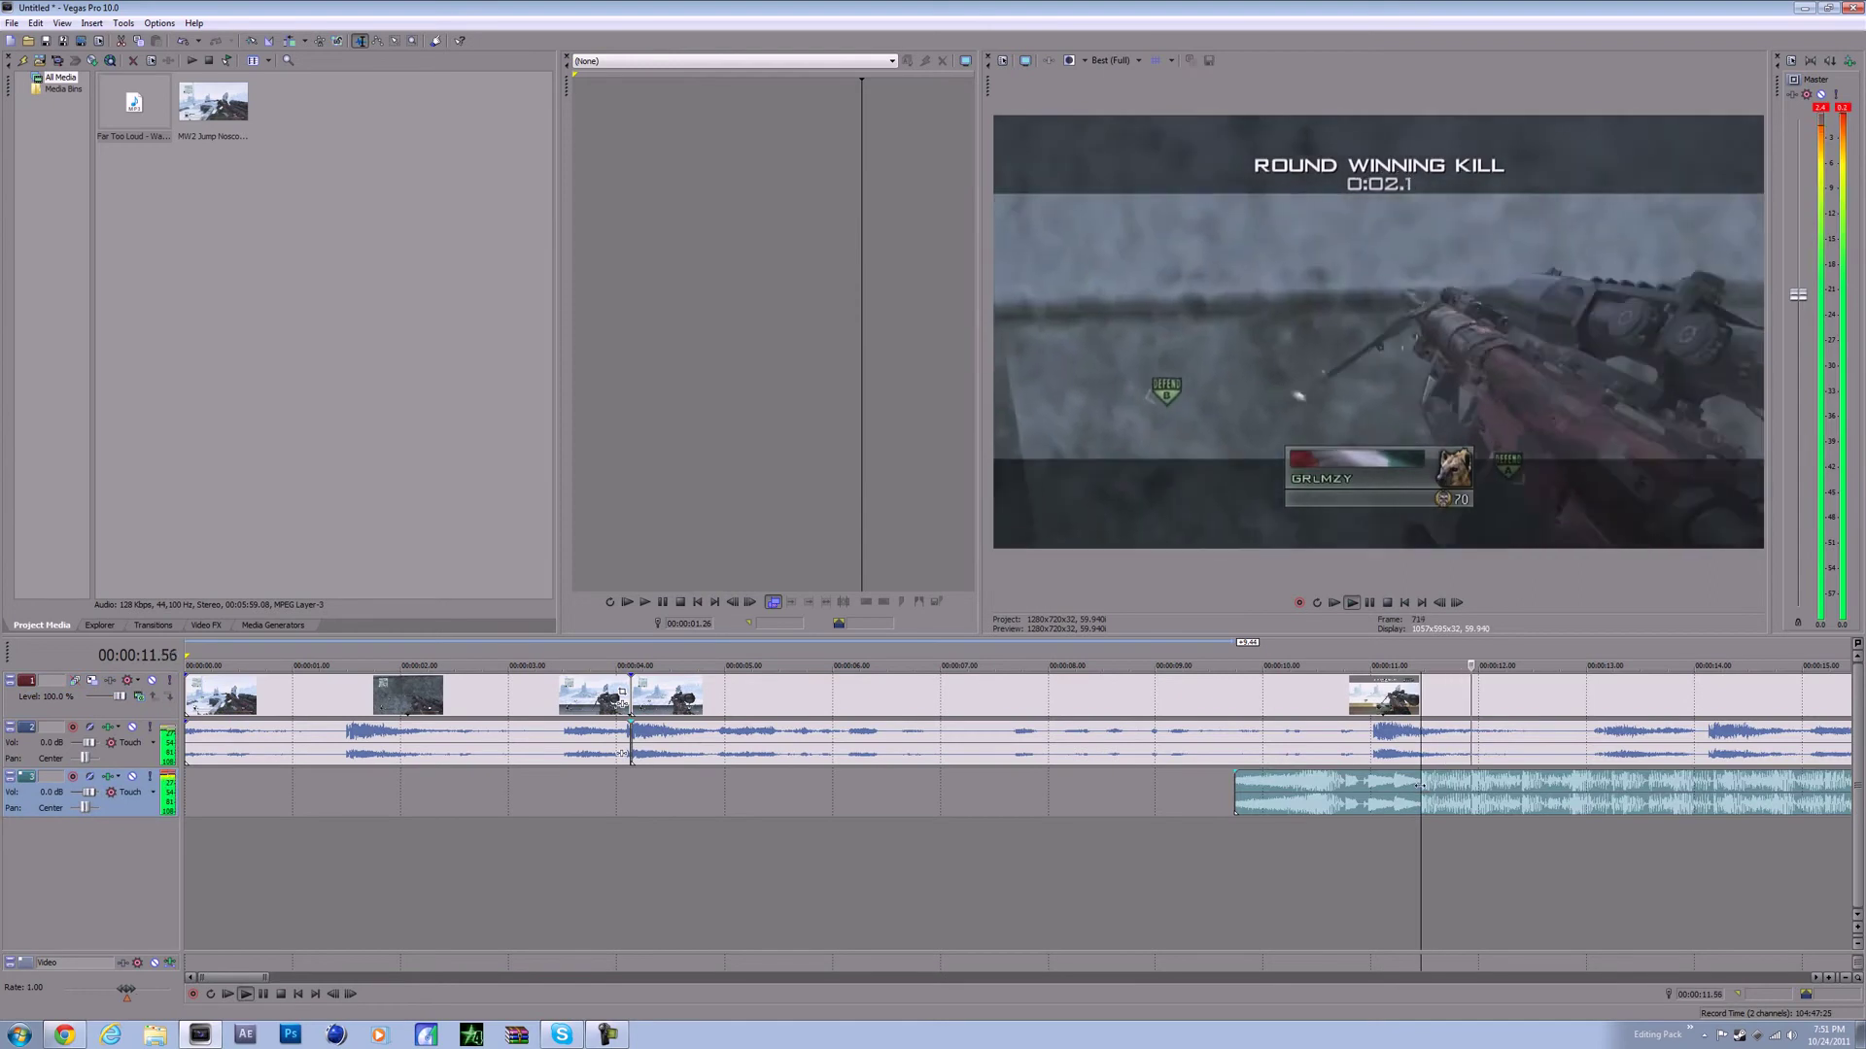
pyautogui.scroll(5, 1443, 795)
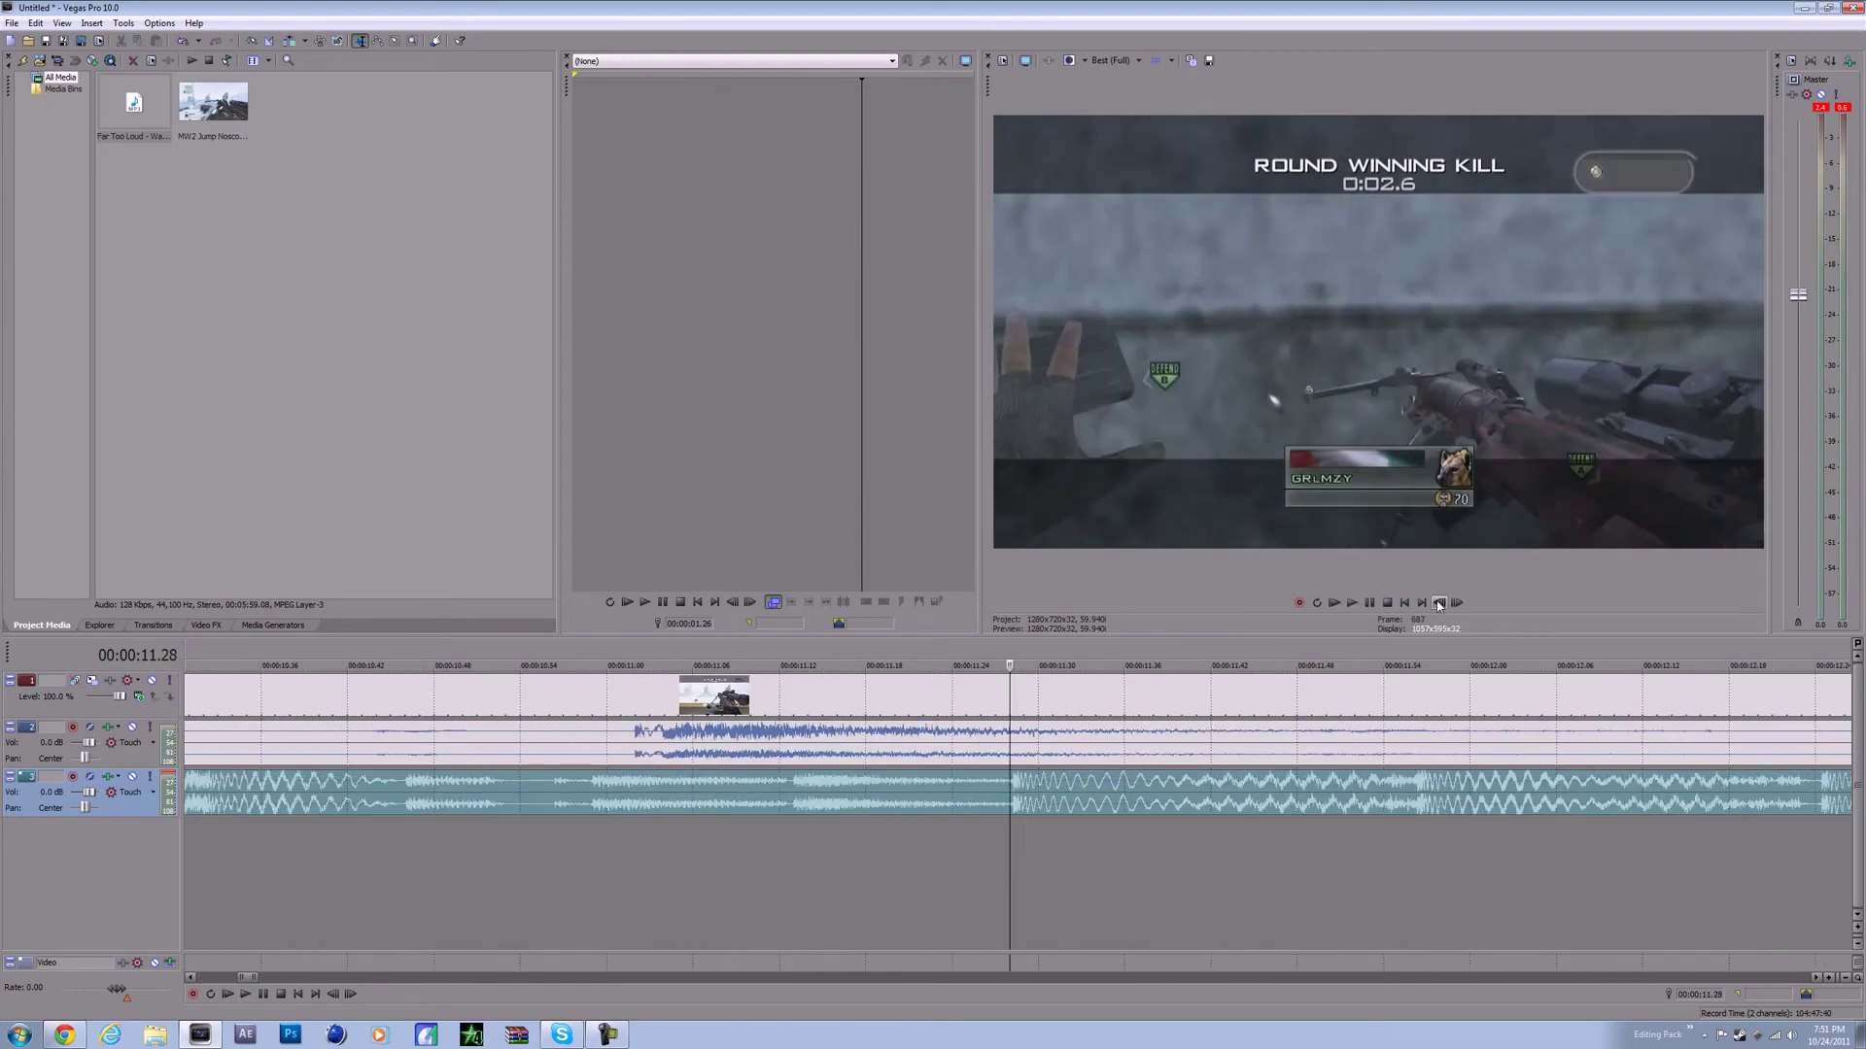
pyautogui.press('s')
# - Move the short song intro piece so that it ends at the gameplay clip's cut at 00:00:04.08
pyautogui.scroll(-6, 938, 843)
pyautogui.moveTo(763, 804); pyautogui.dragTo(357, 799)
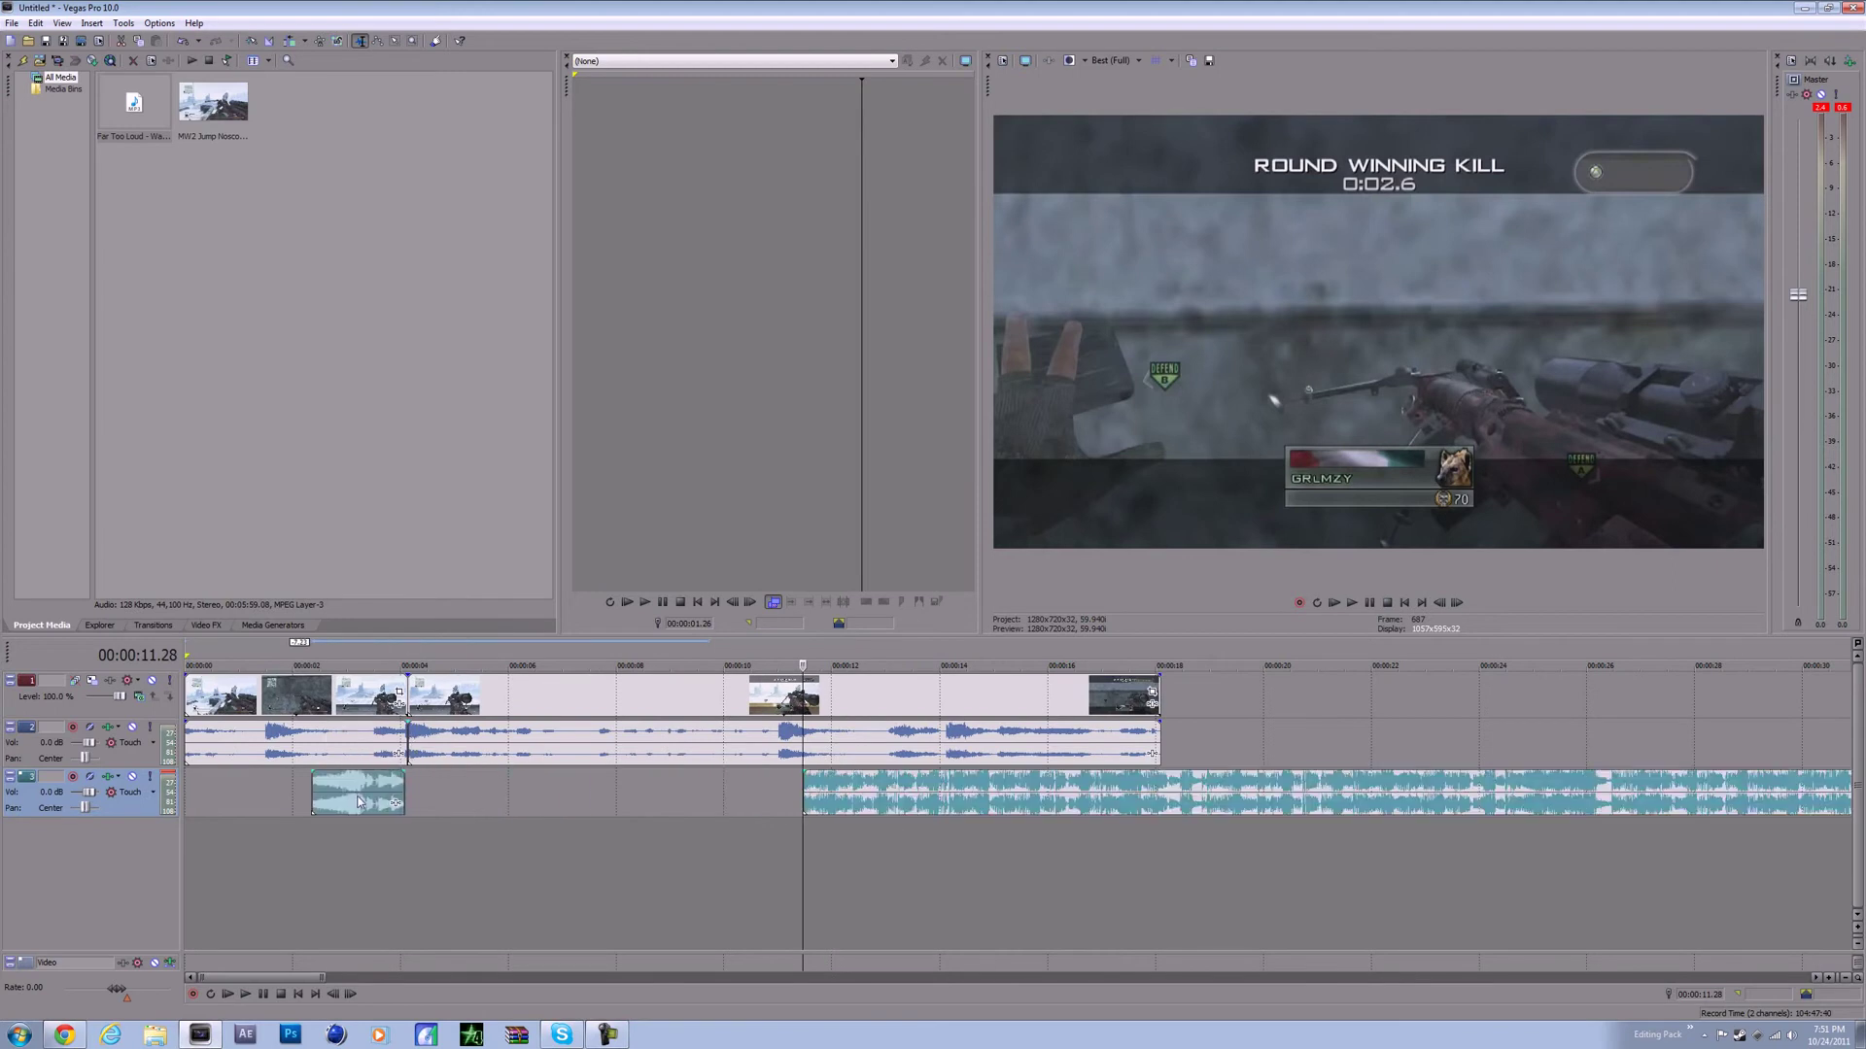
pyautogui.click(406, 744)
pyautogui.scroll(6, 417, 787)
pyautogui.moveTo(879, 796); pyautogui.dragTo(916, 792)
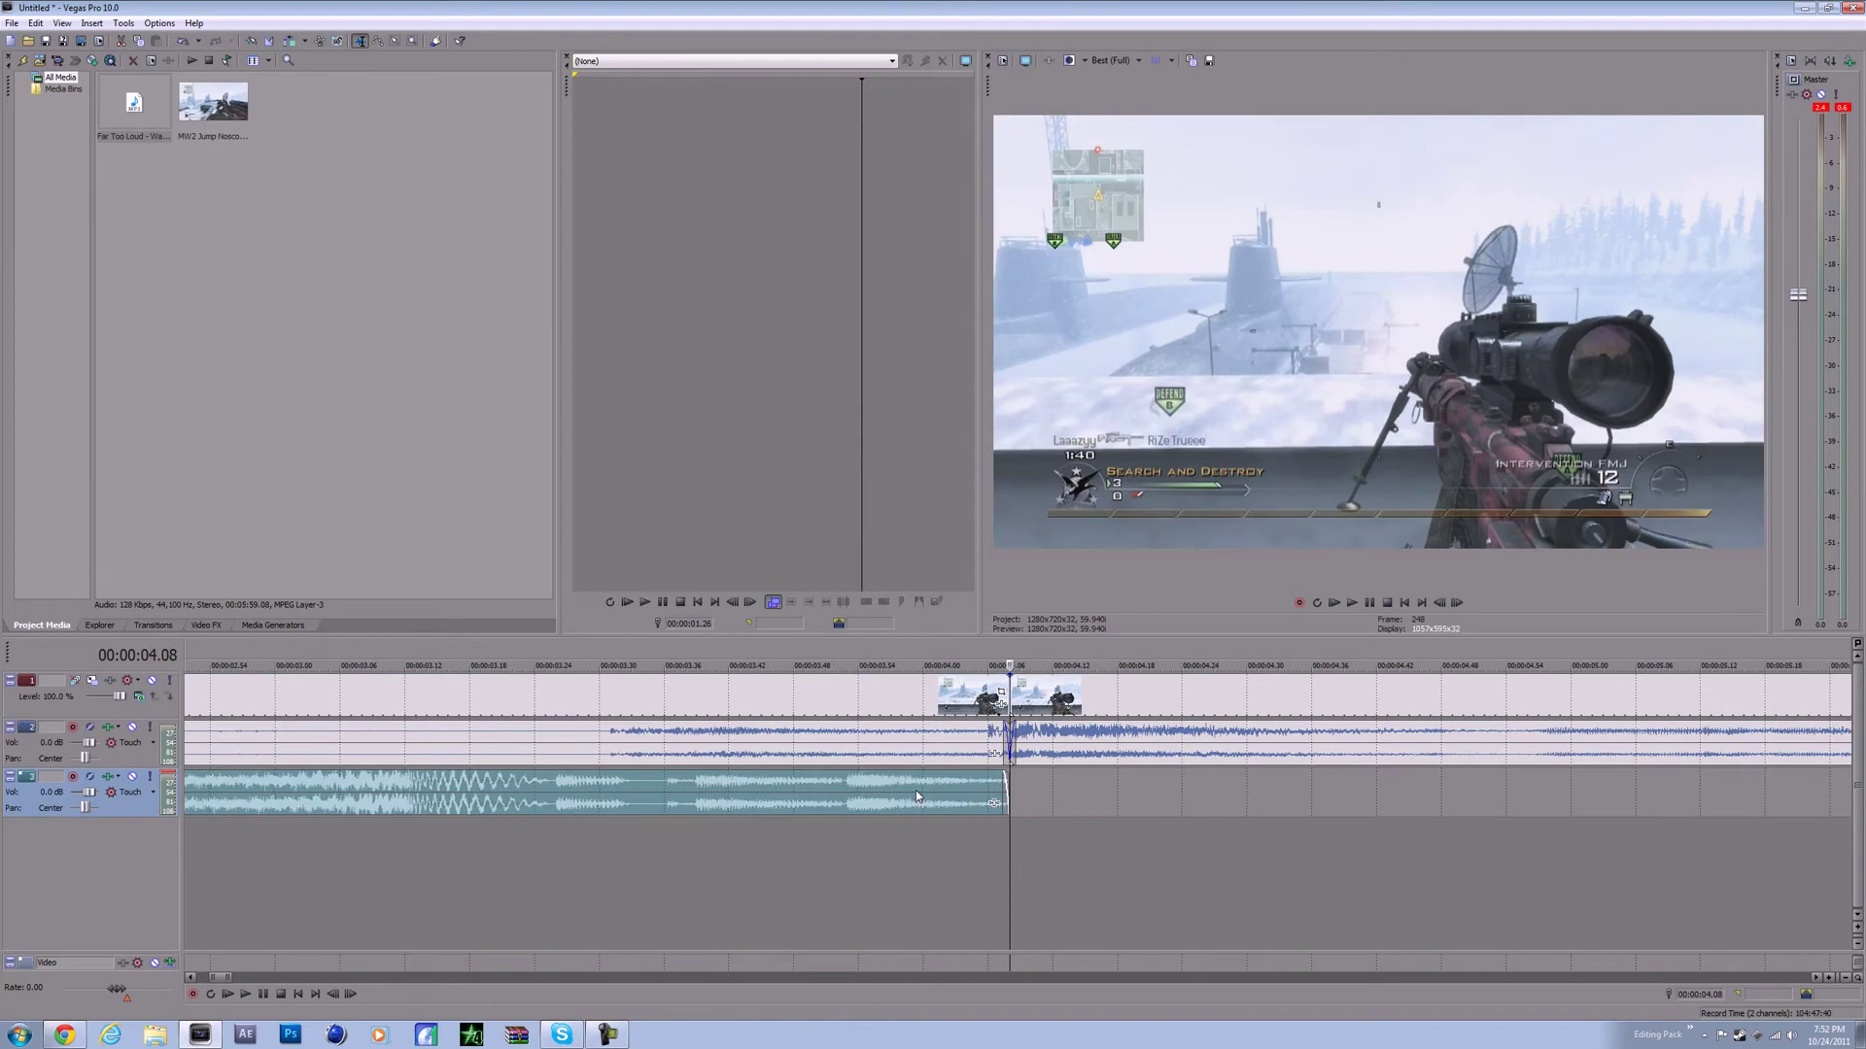
# - Move the rest of the song to start at the 00:00:04.08 cut, directly after the intro piece
pyautogui.scroll(-5, 923, 799)
pyautogui.moveTo(1510, 790); pyautogui.dragTo(715, 778)
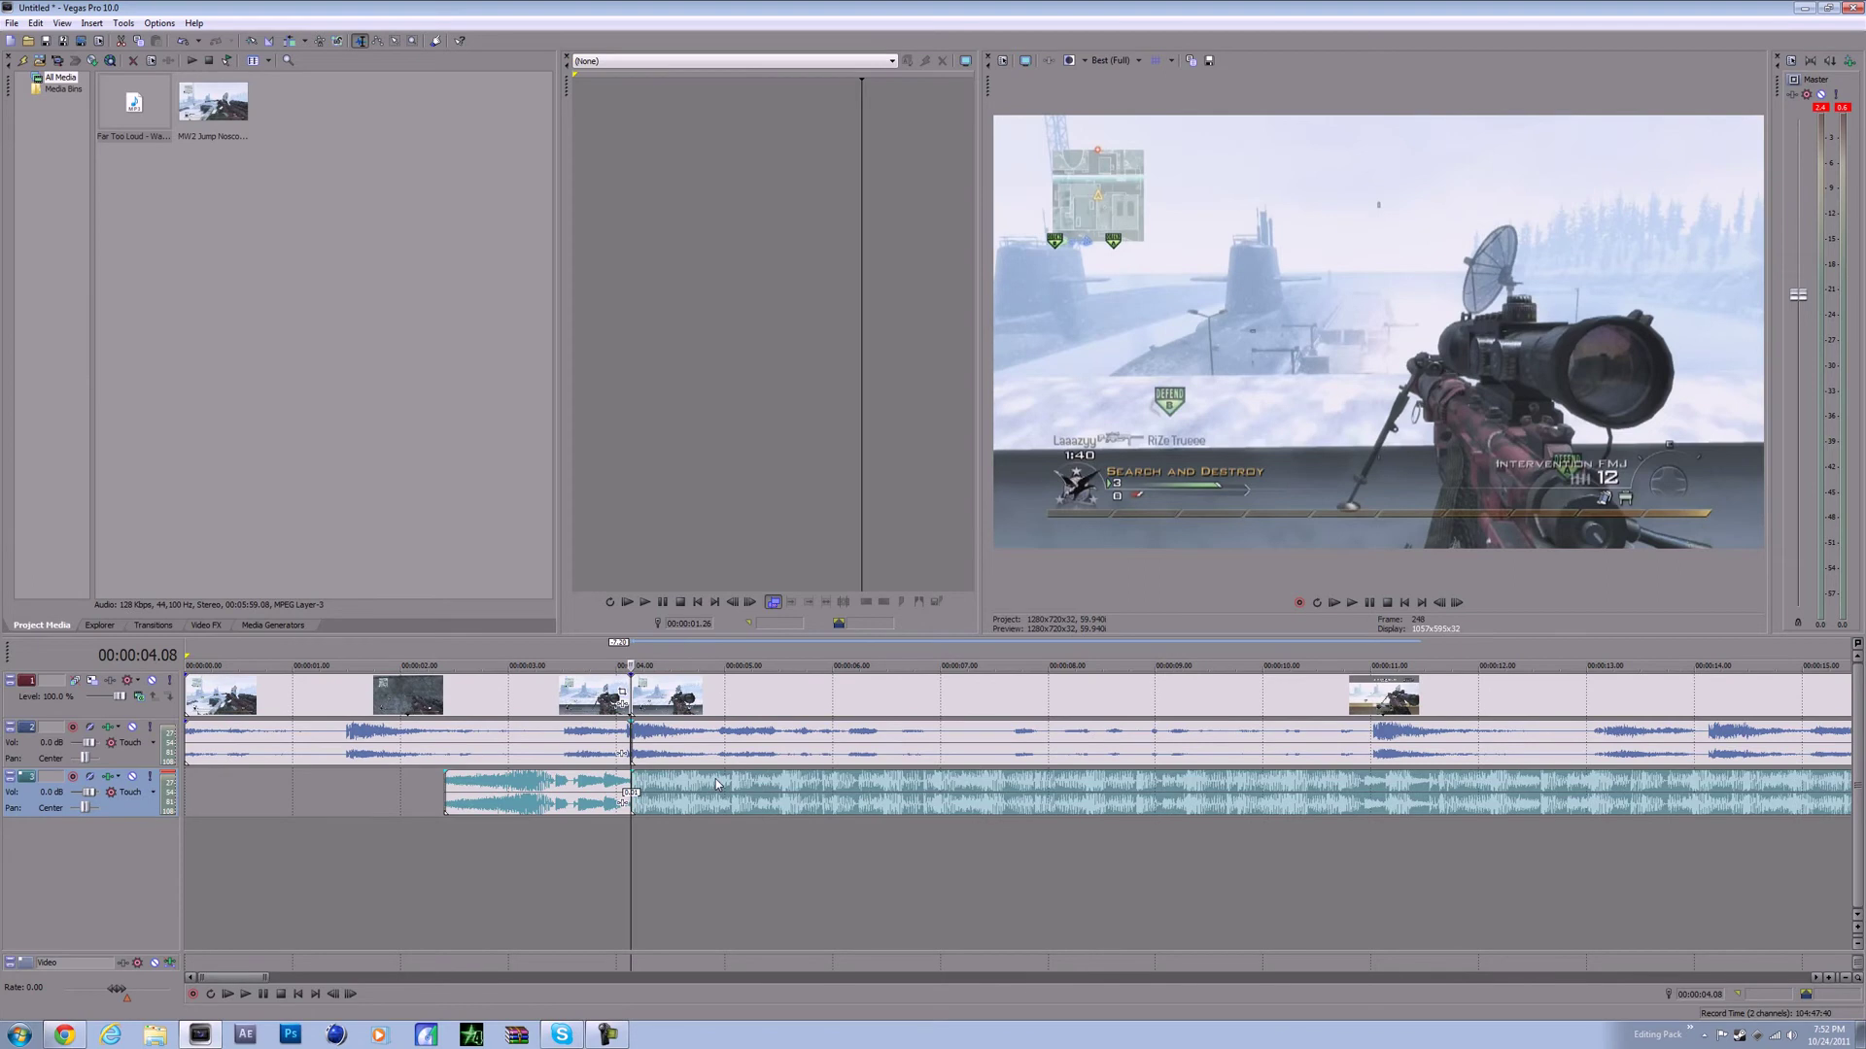
pyautogui.scroll(4, 683, 807)
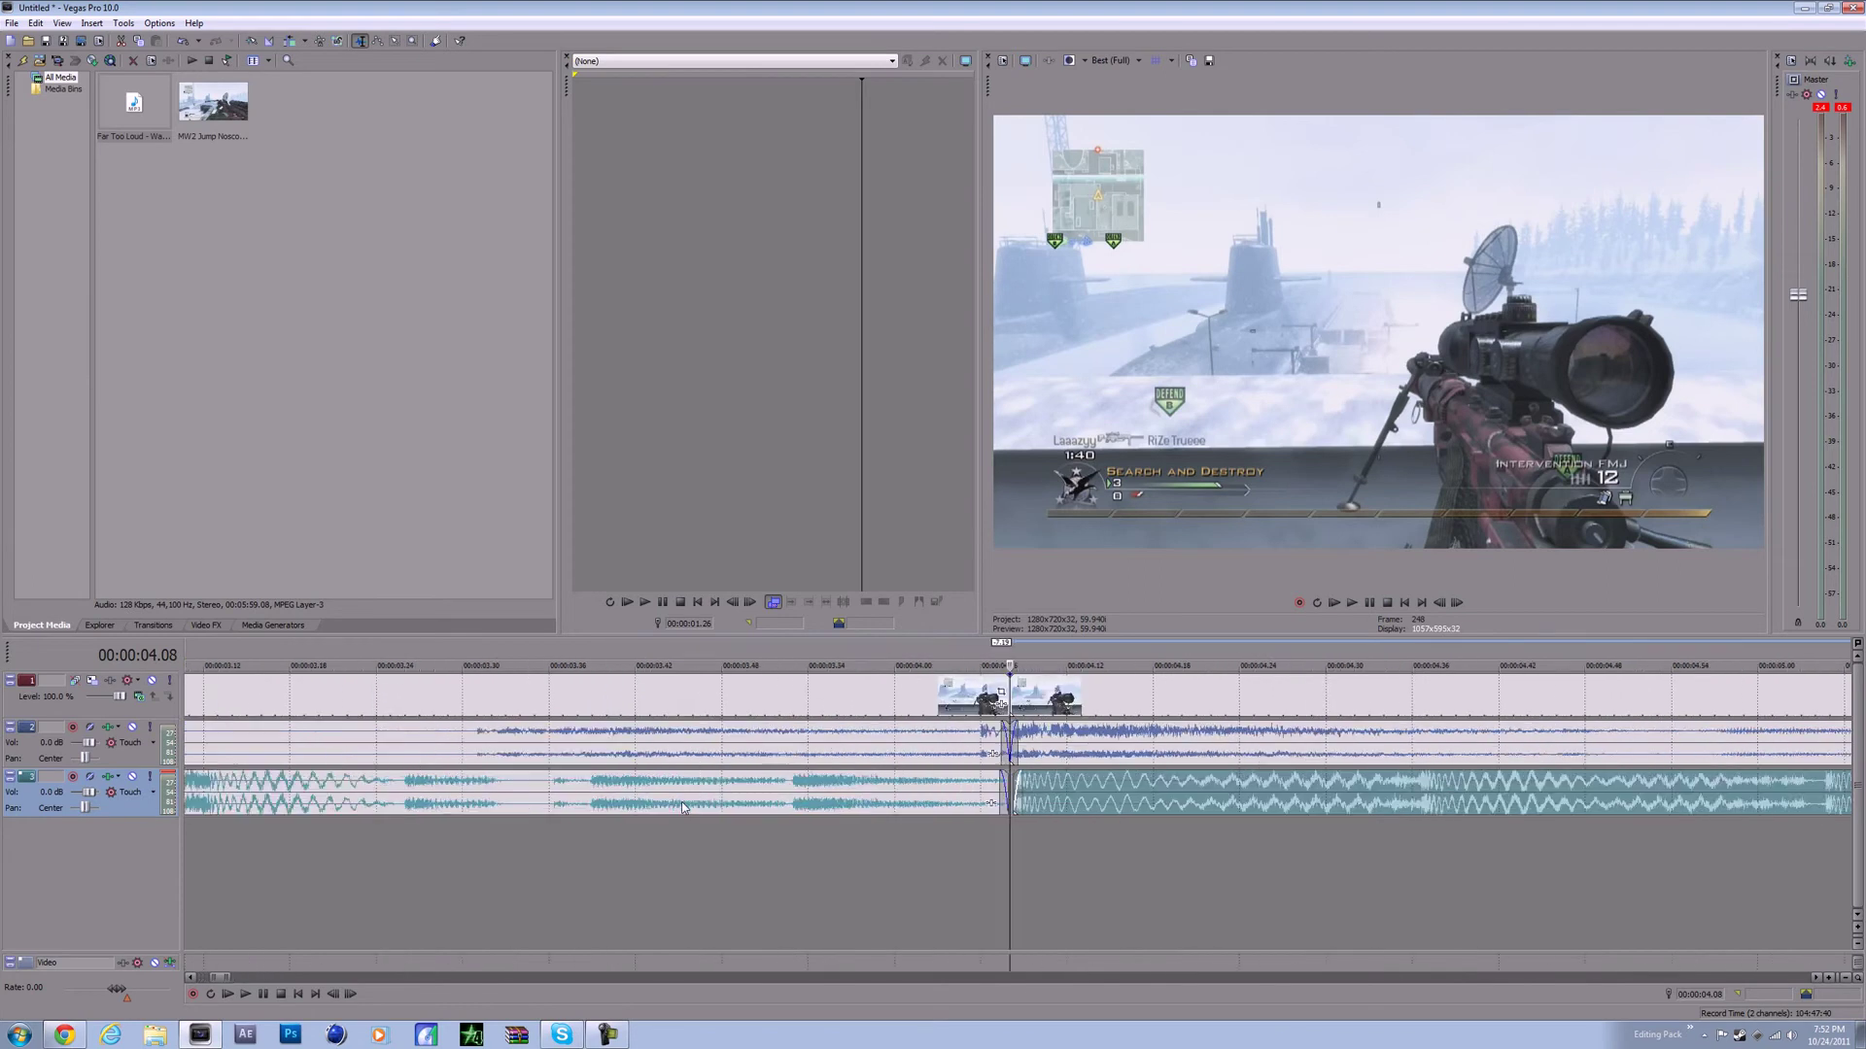
pyautogui.scroll(1, 683, 807)
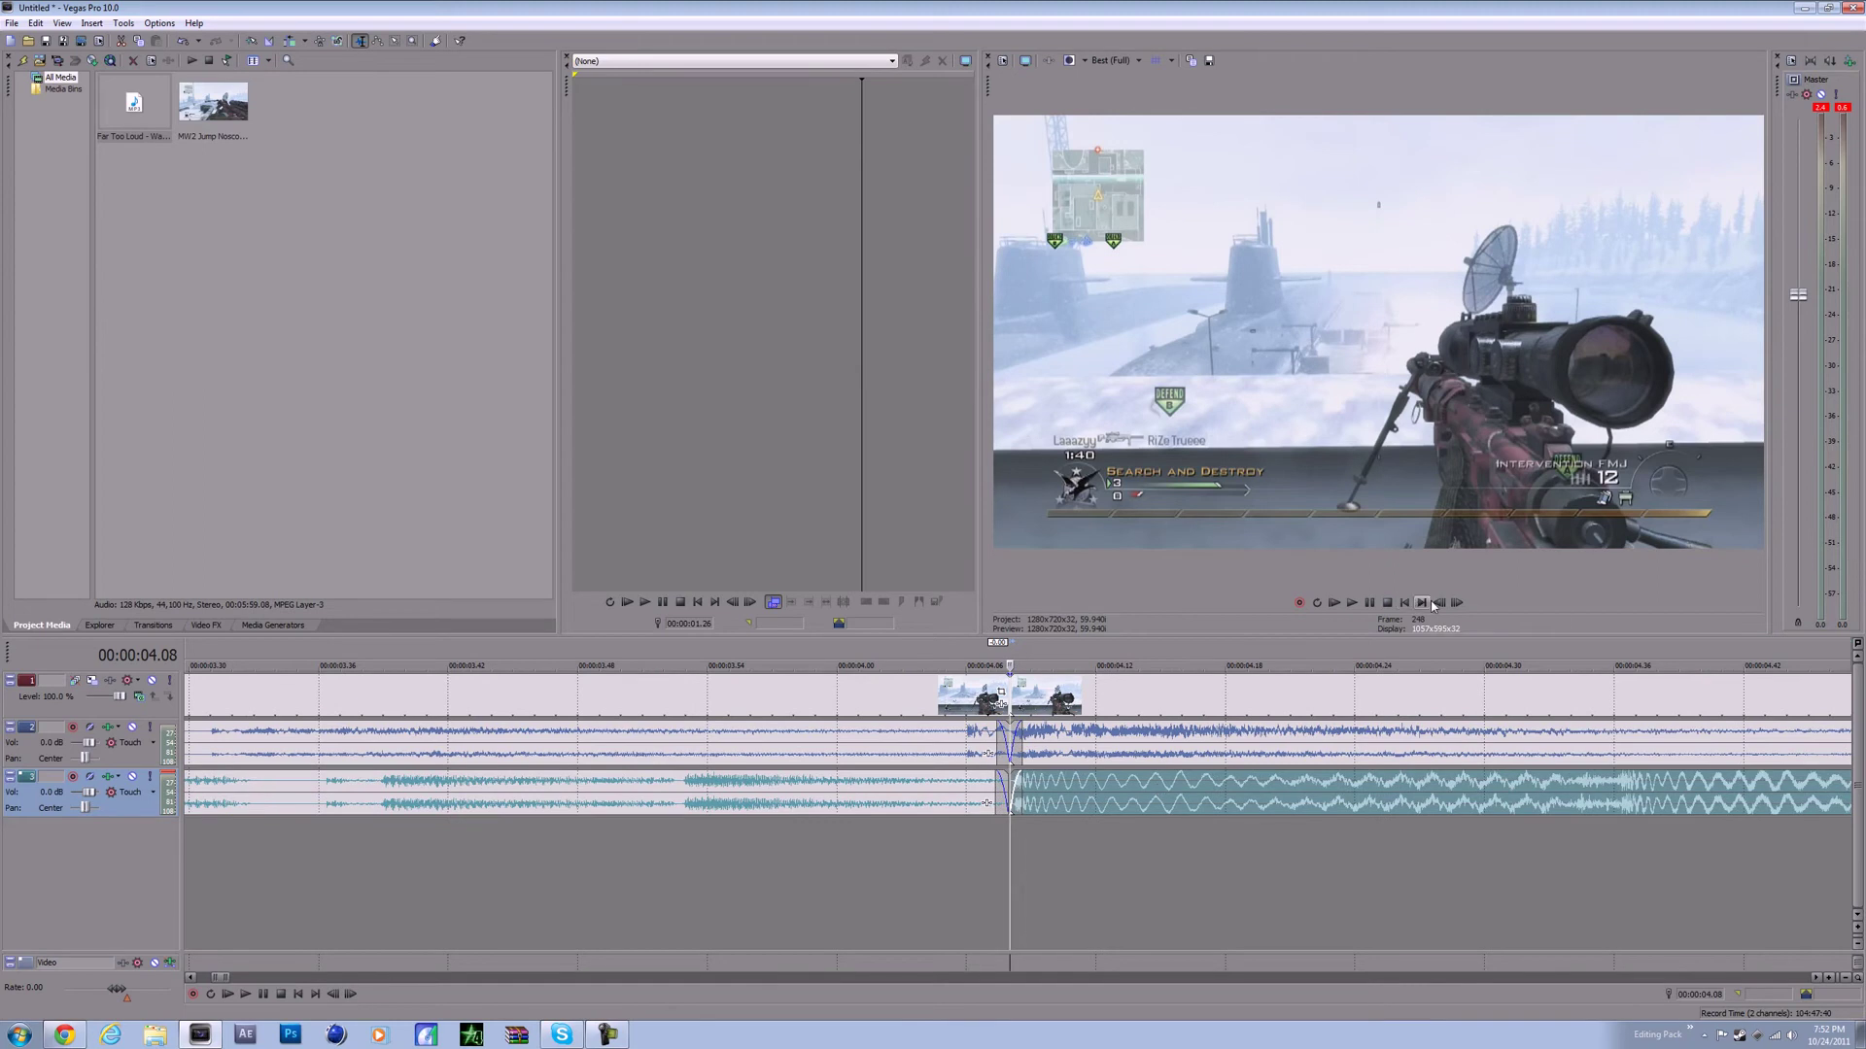
# - Step through the frames around the cut to check how the shot lines up with the start of the beat
pyautogui.click(1438, 603)
pyautogui.click(1438, 603)
pyautogui.click(1438, 603)
pyautogui.click(1457, 603)
pyautogui.click(1456, 603)
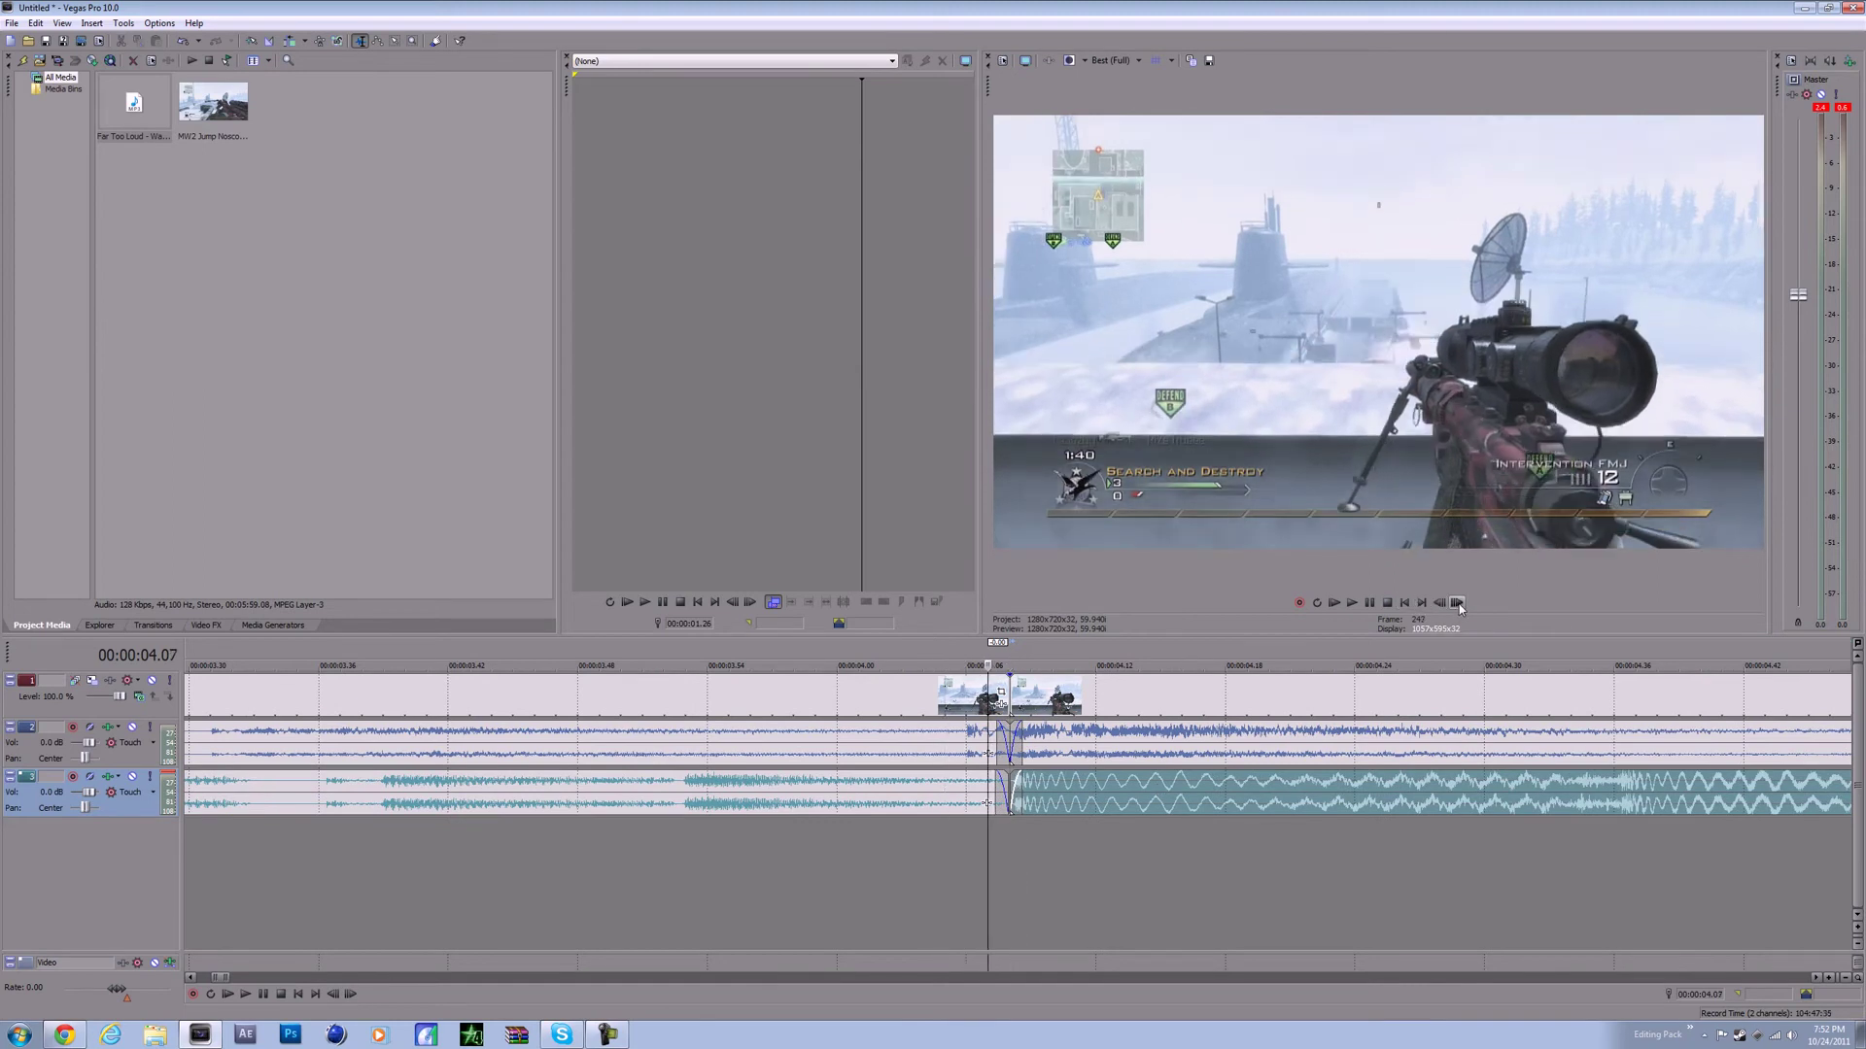
pyautogui.click(1457, 604)
pyautogui.click(1456, 603)
pyautogui.click(1458, 604)
pyautogui.click(1458, 603)
pyautogui.click(1457, 603)
pyautogui.click(1457, 603)
pyautogui.click(1457, 604)
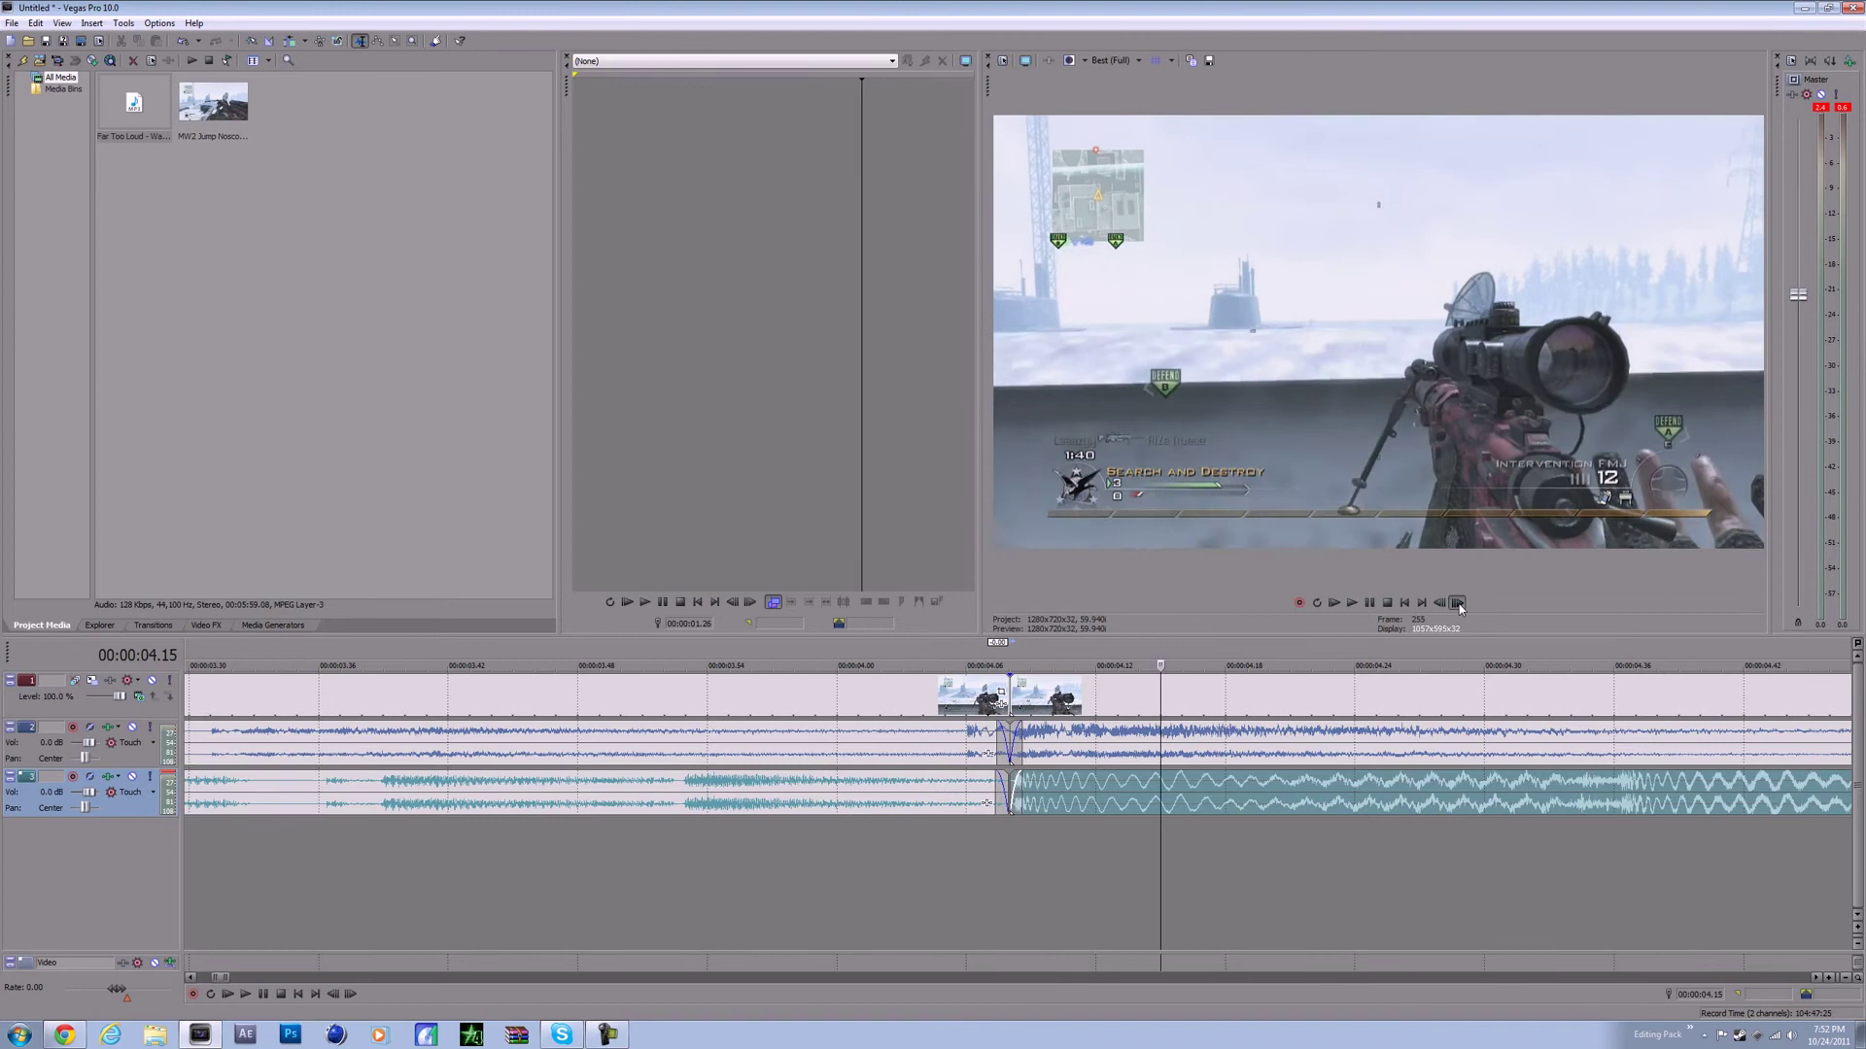
pyautogui.click(1458, 603)
pyautogui.click(1458, 604)
pyautogui.scroll(-3, 877, 794)
pyautogui.scroll(-8, 729, 798)
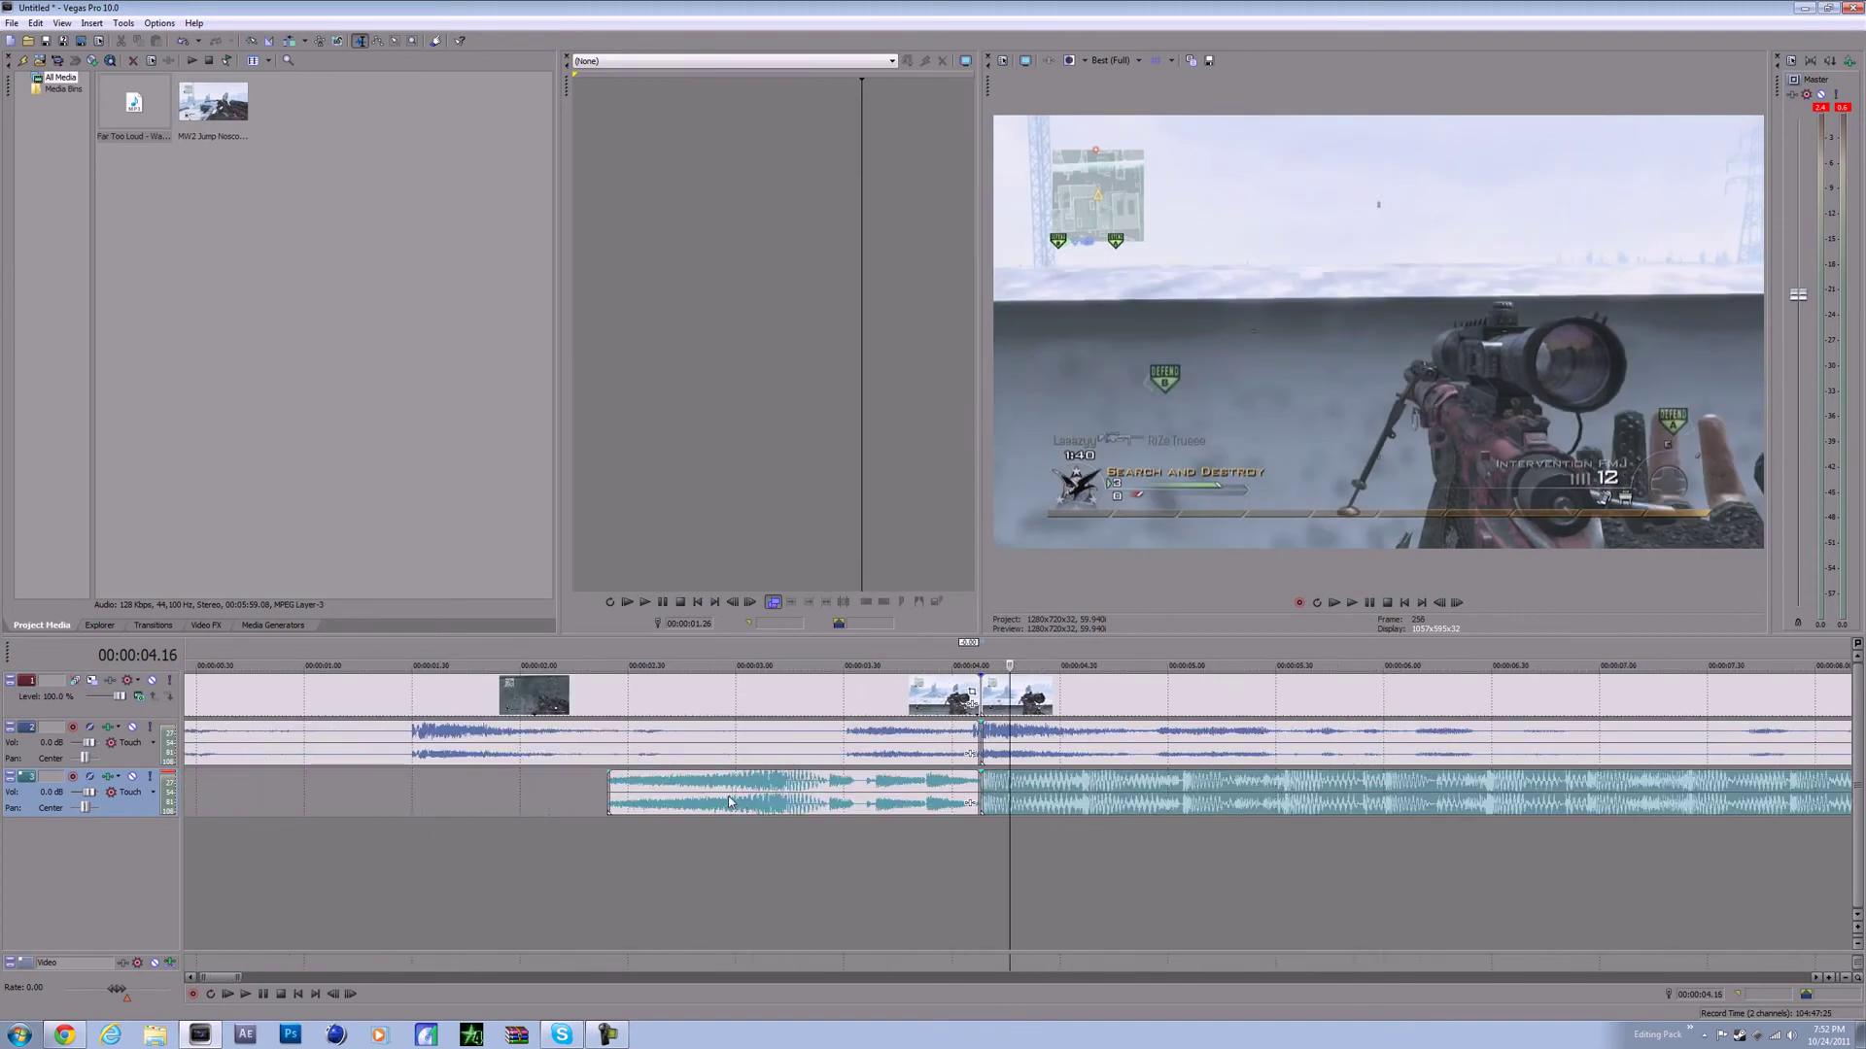
pyautogui.scroll(7, 729, 799)
pyautogui.scroll(-2, 782, 776)
pyautogui.scroll(-2, 951, 752)
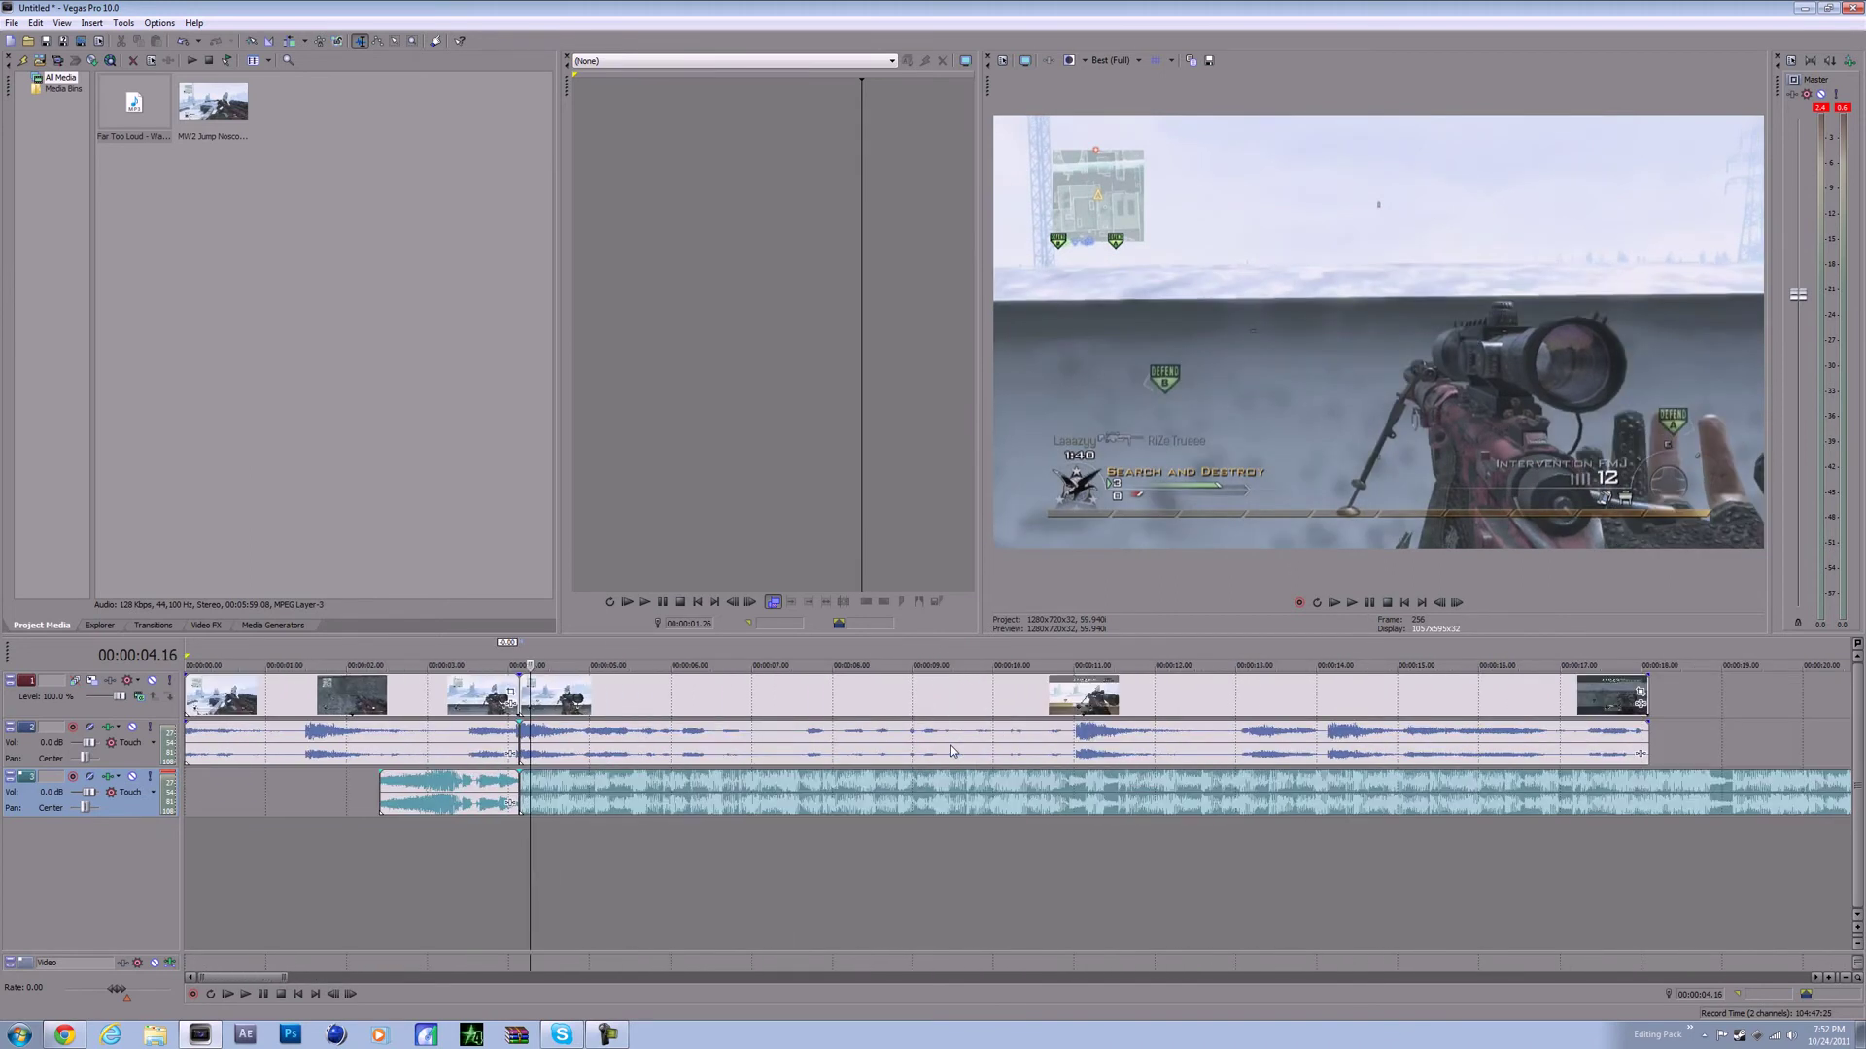
# - Mute the gameplay audio track and the video track
pyautogui.click(133, 727)
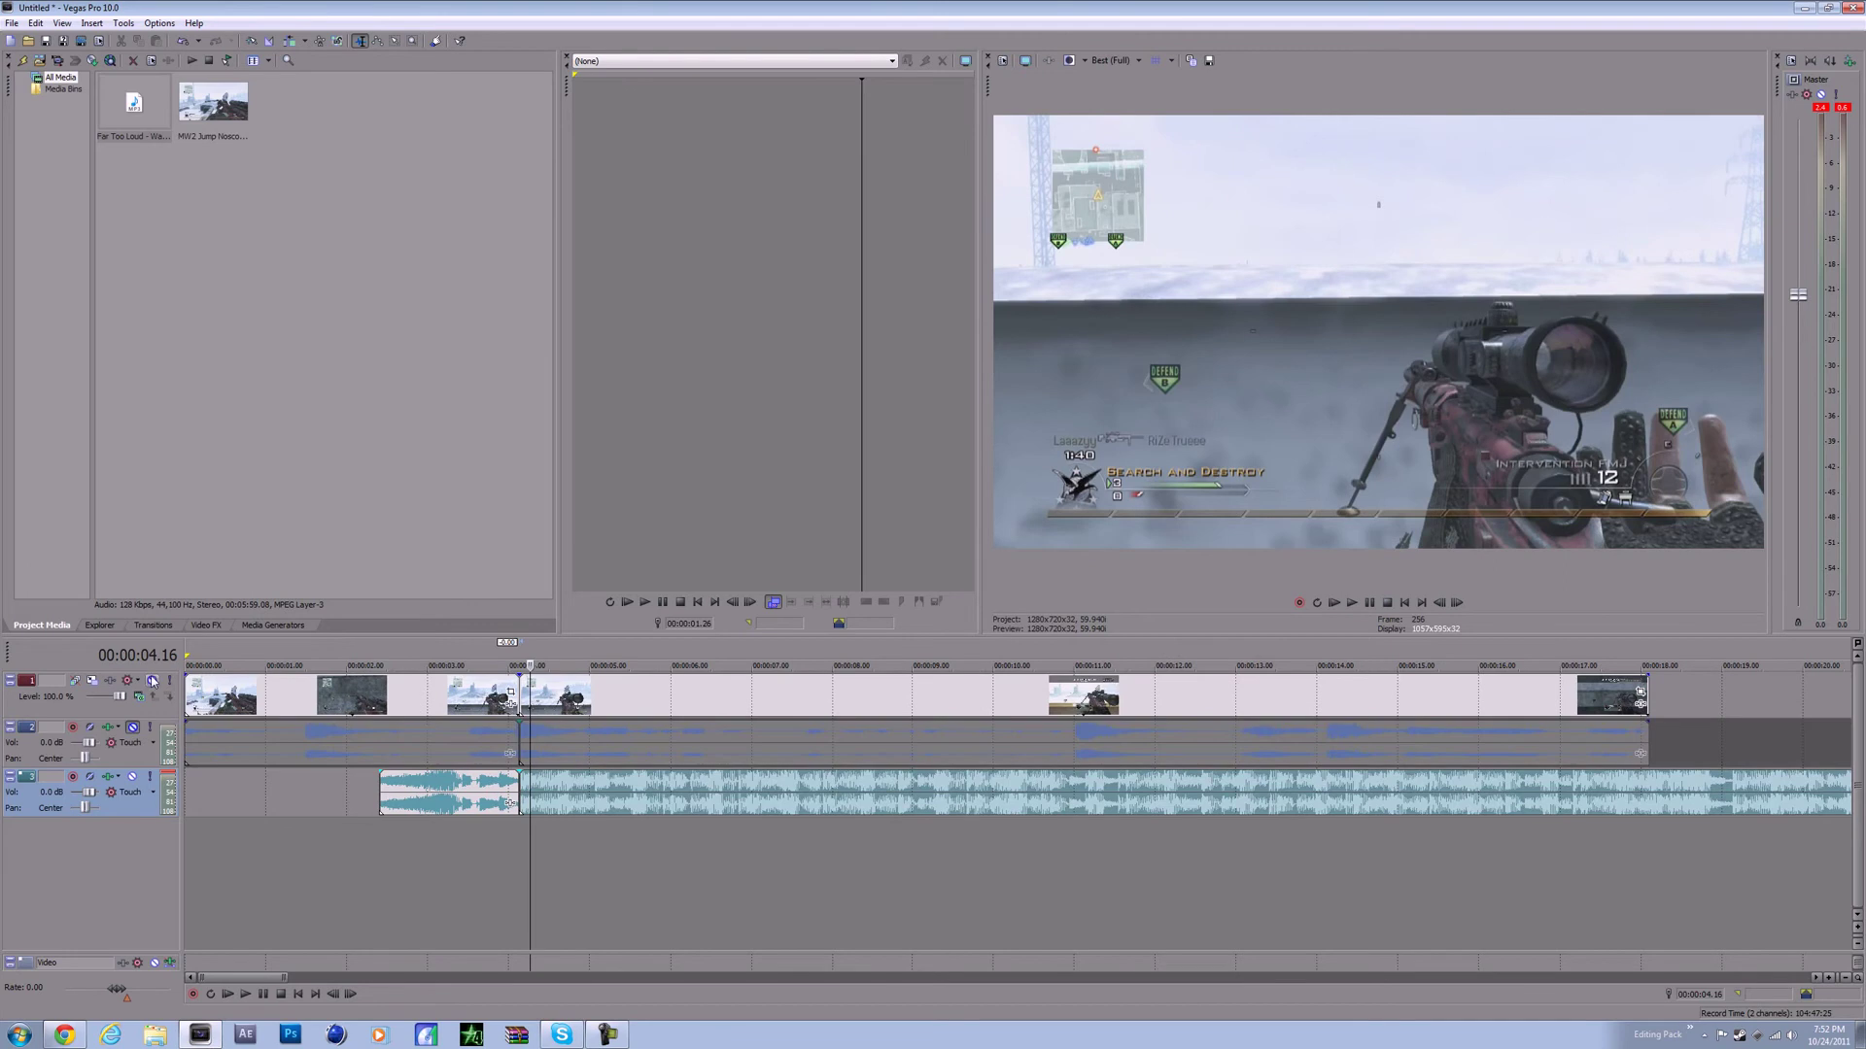
pyautogui.click(152, 681)
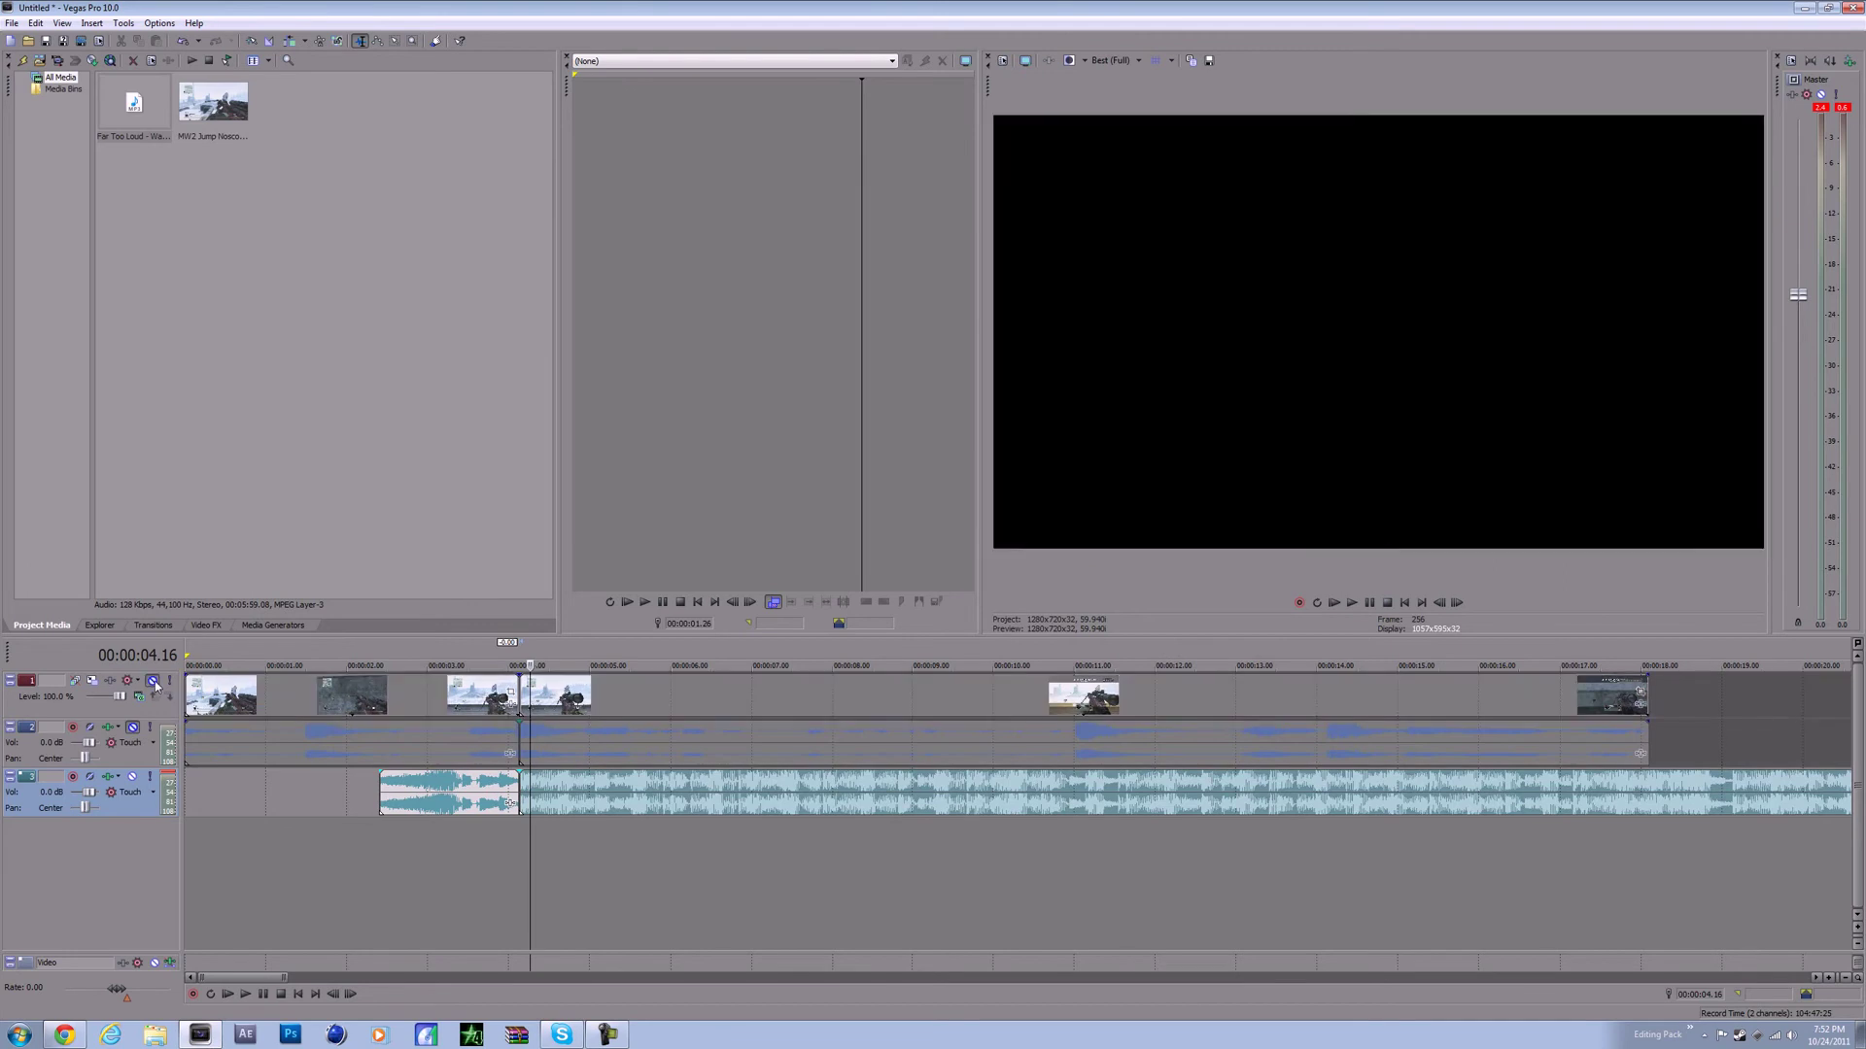
# - Play the song from 00:00:03.48 and drop eight timeline markers on the consecutive beats after the cut
pyautogui.click(493, 704)
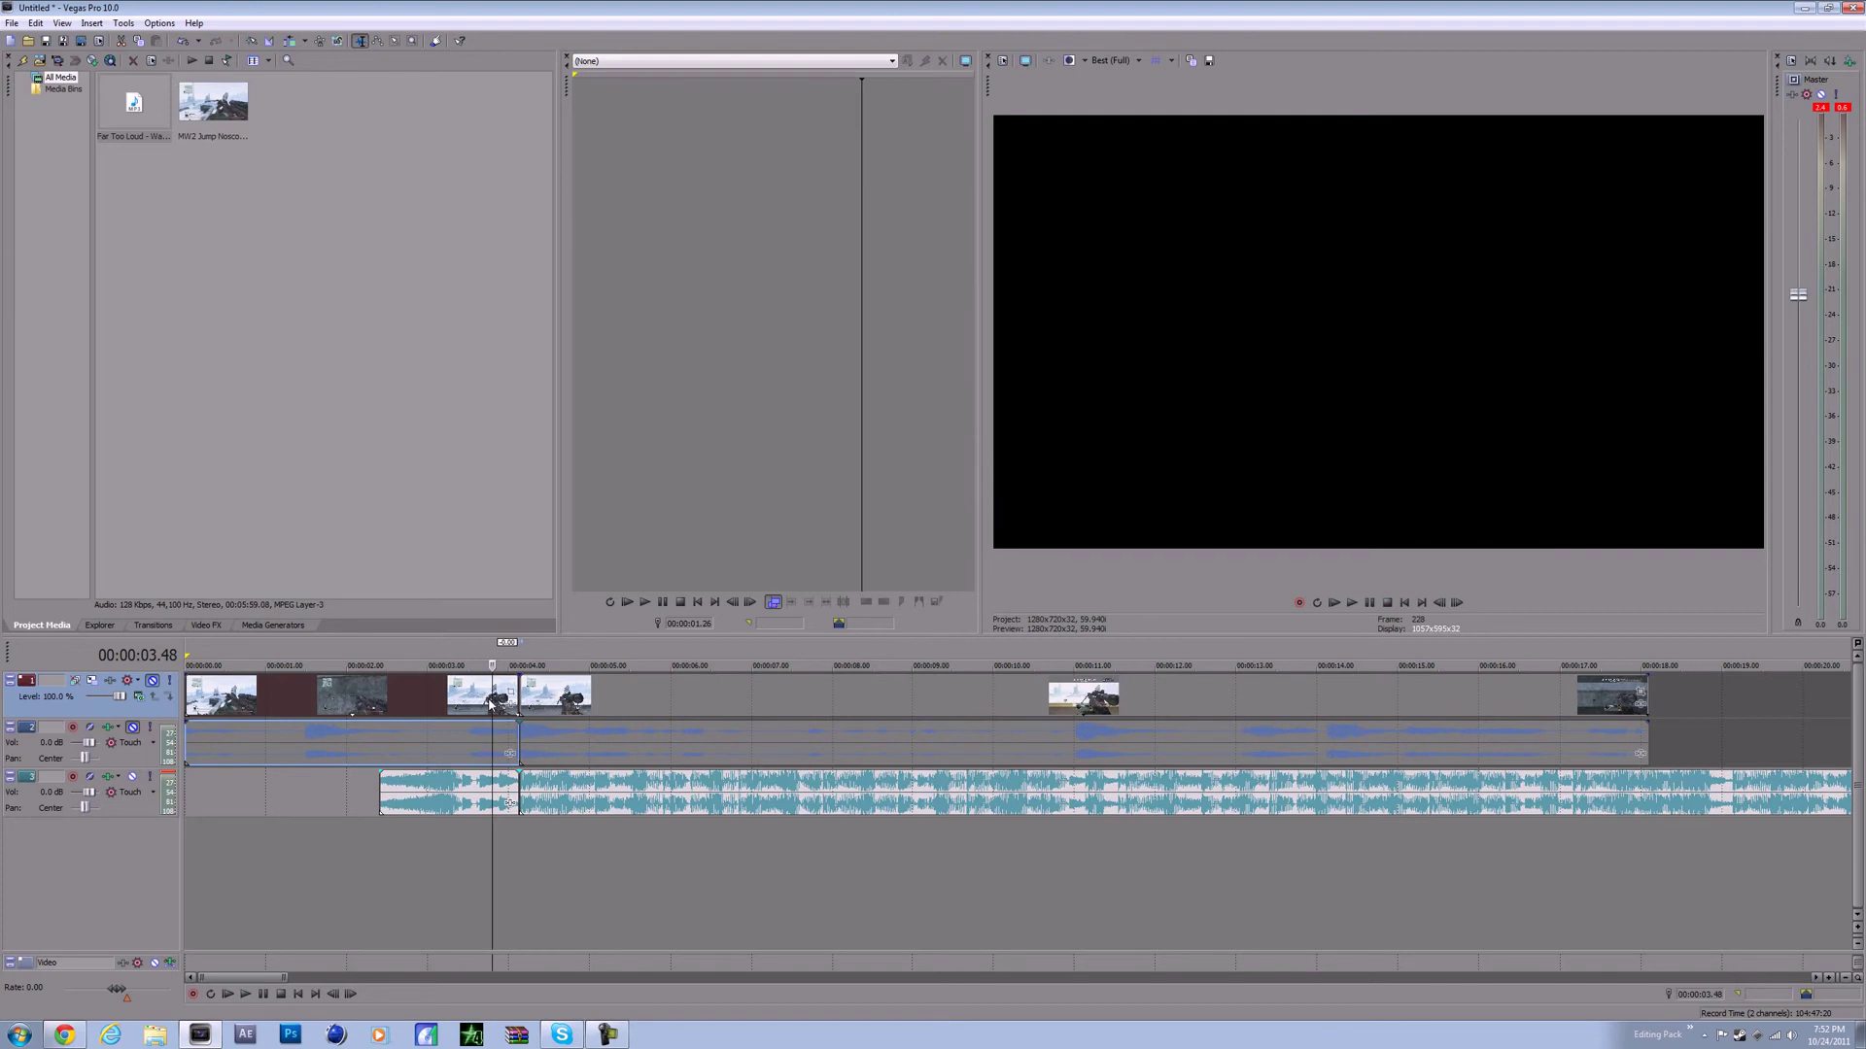
pyautogui.press('space')
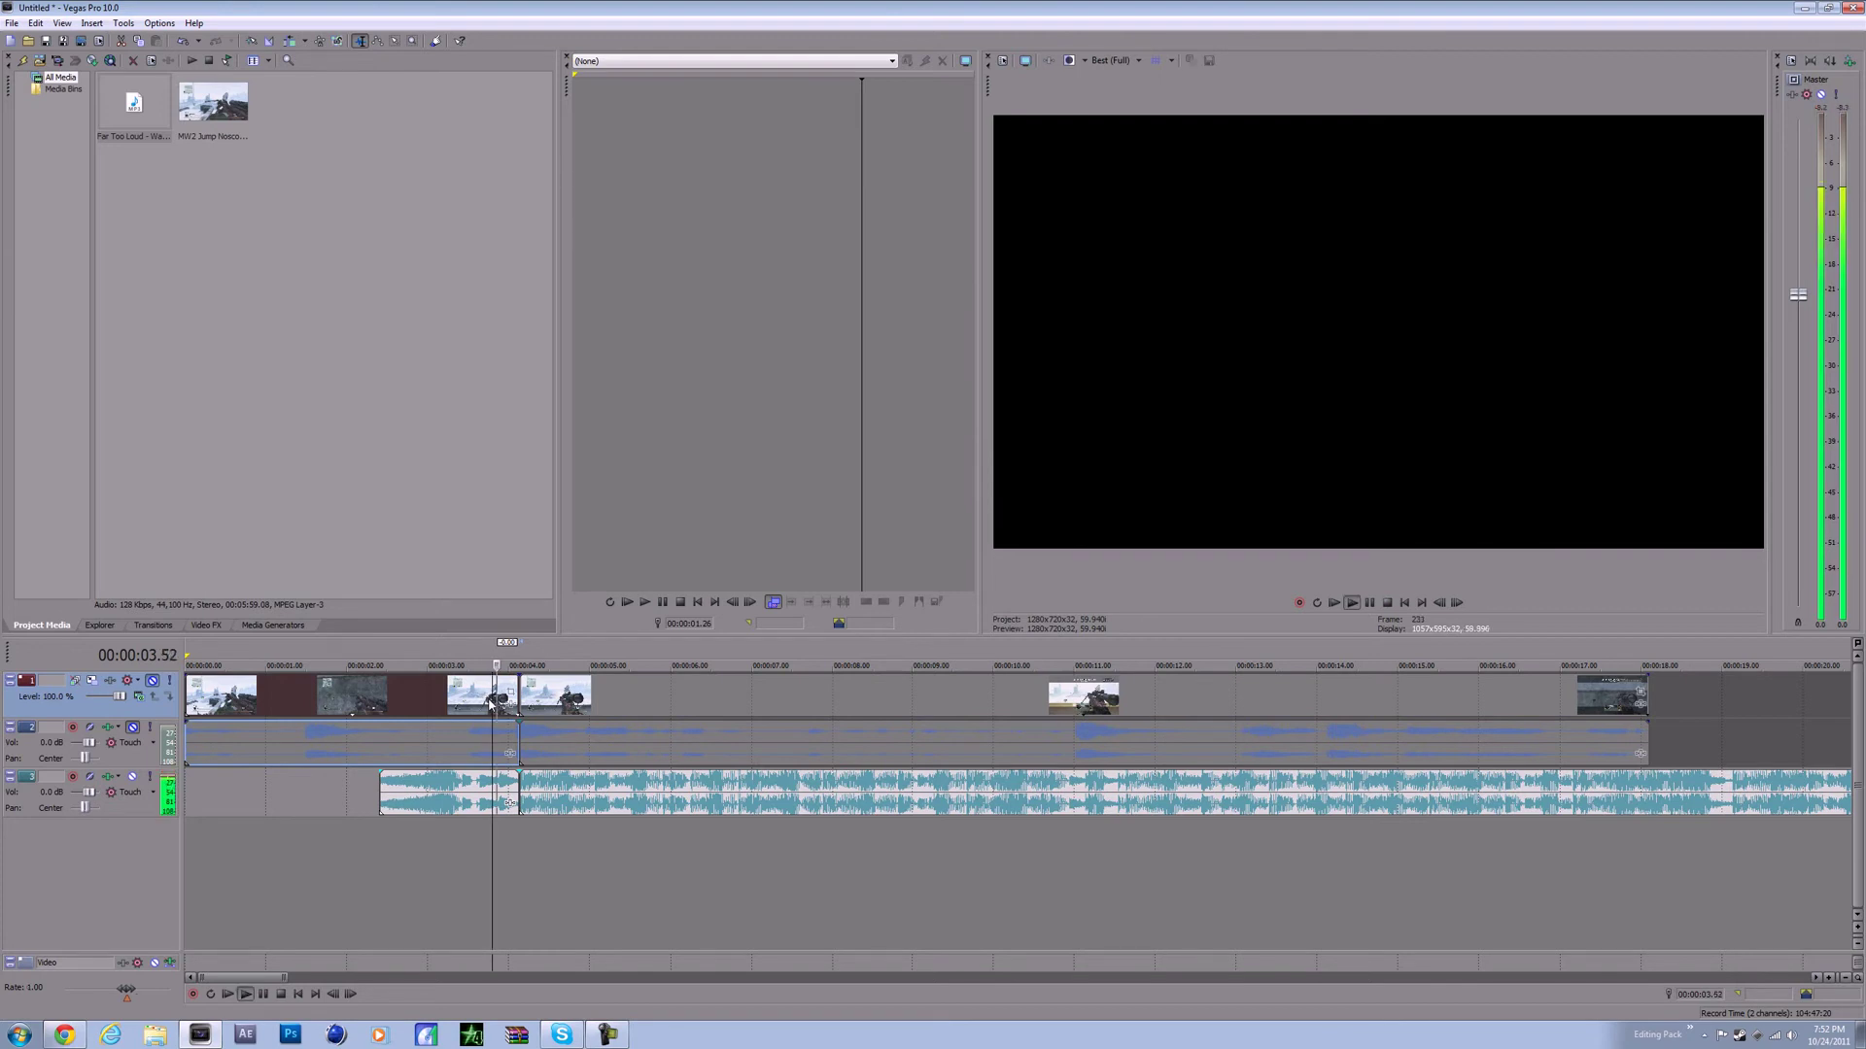
pyautogui.press('m')
pyautogui.press('m')
pyautogui.press('m')
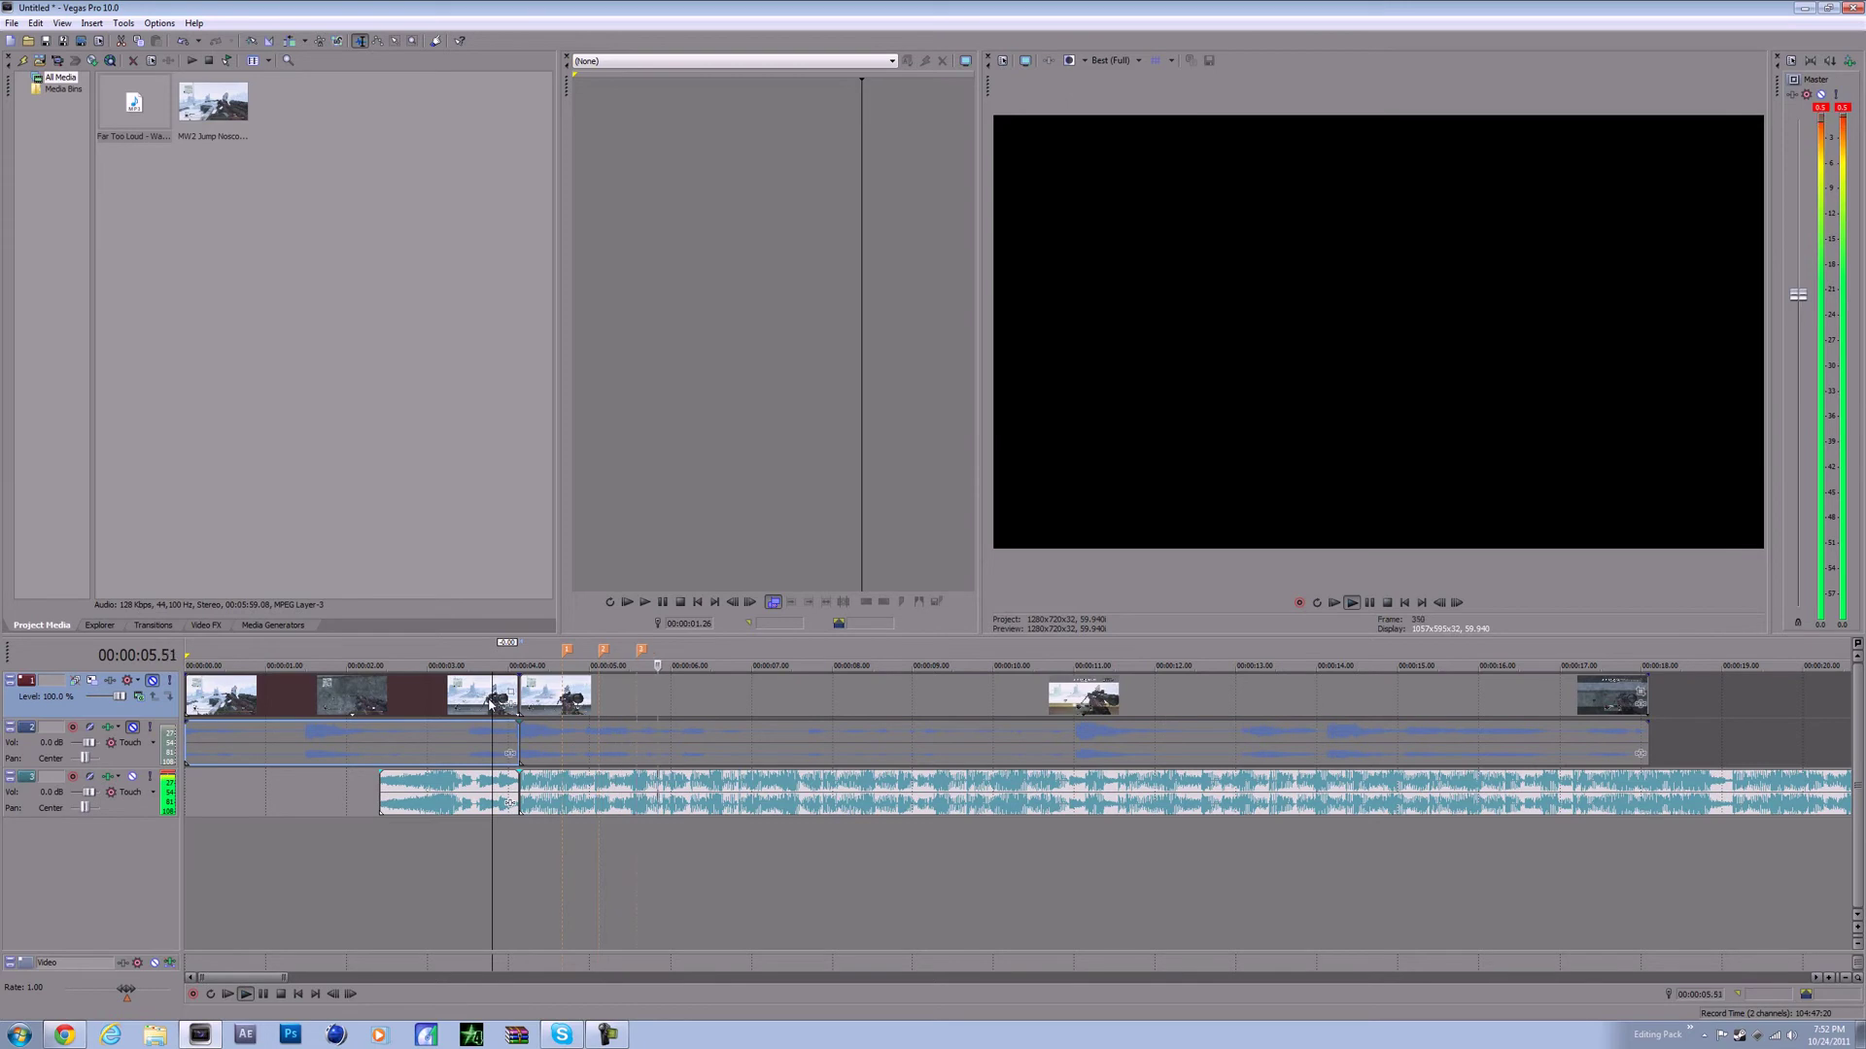
pyautogui.press('m')
pyautogui.press('m')
pyautogui.press('m')
pyautogui.press('space')
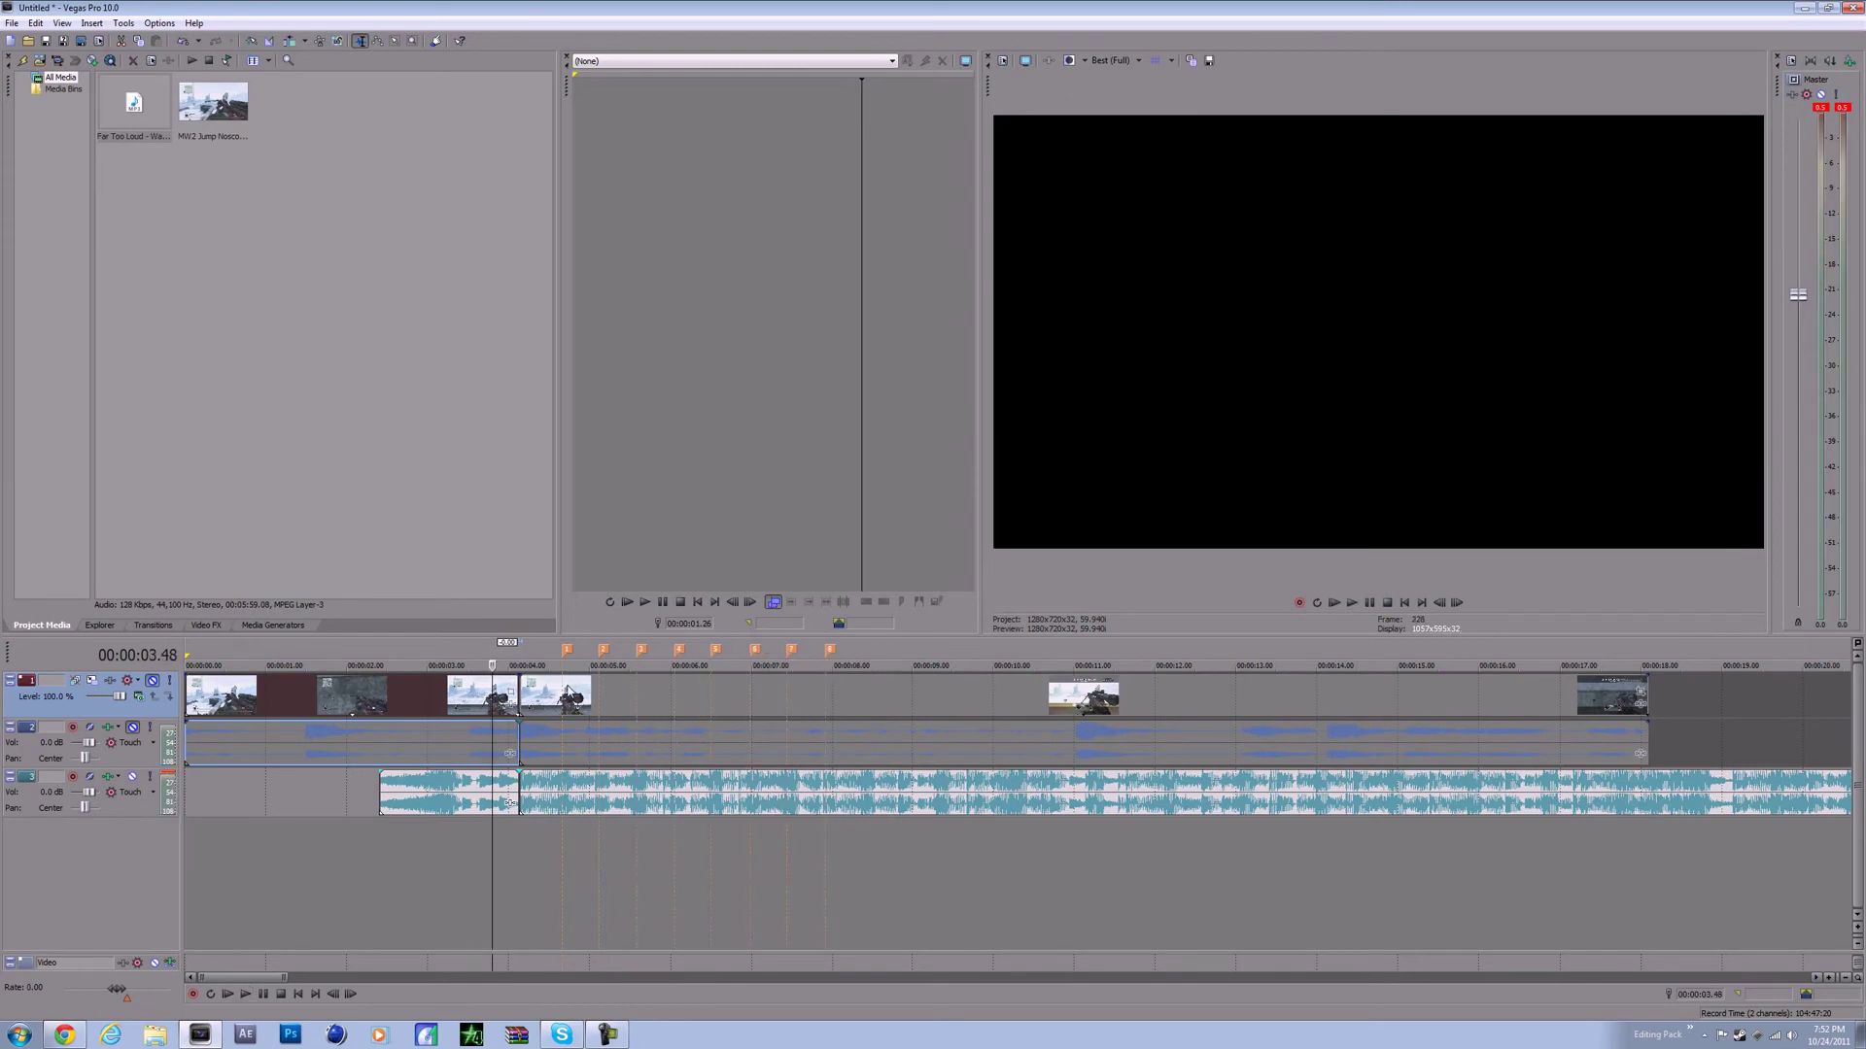
# - Unmute the video track and advance the playhead frame by frame to 00:00:04.36, just at the first beat marker
pyautogui.click(551, 694)
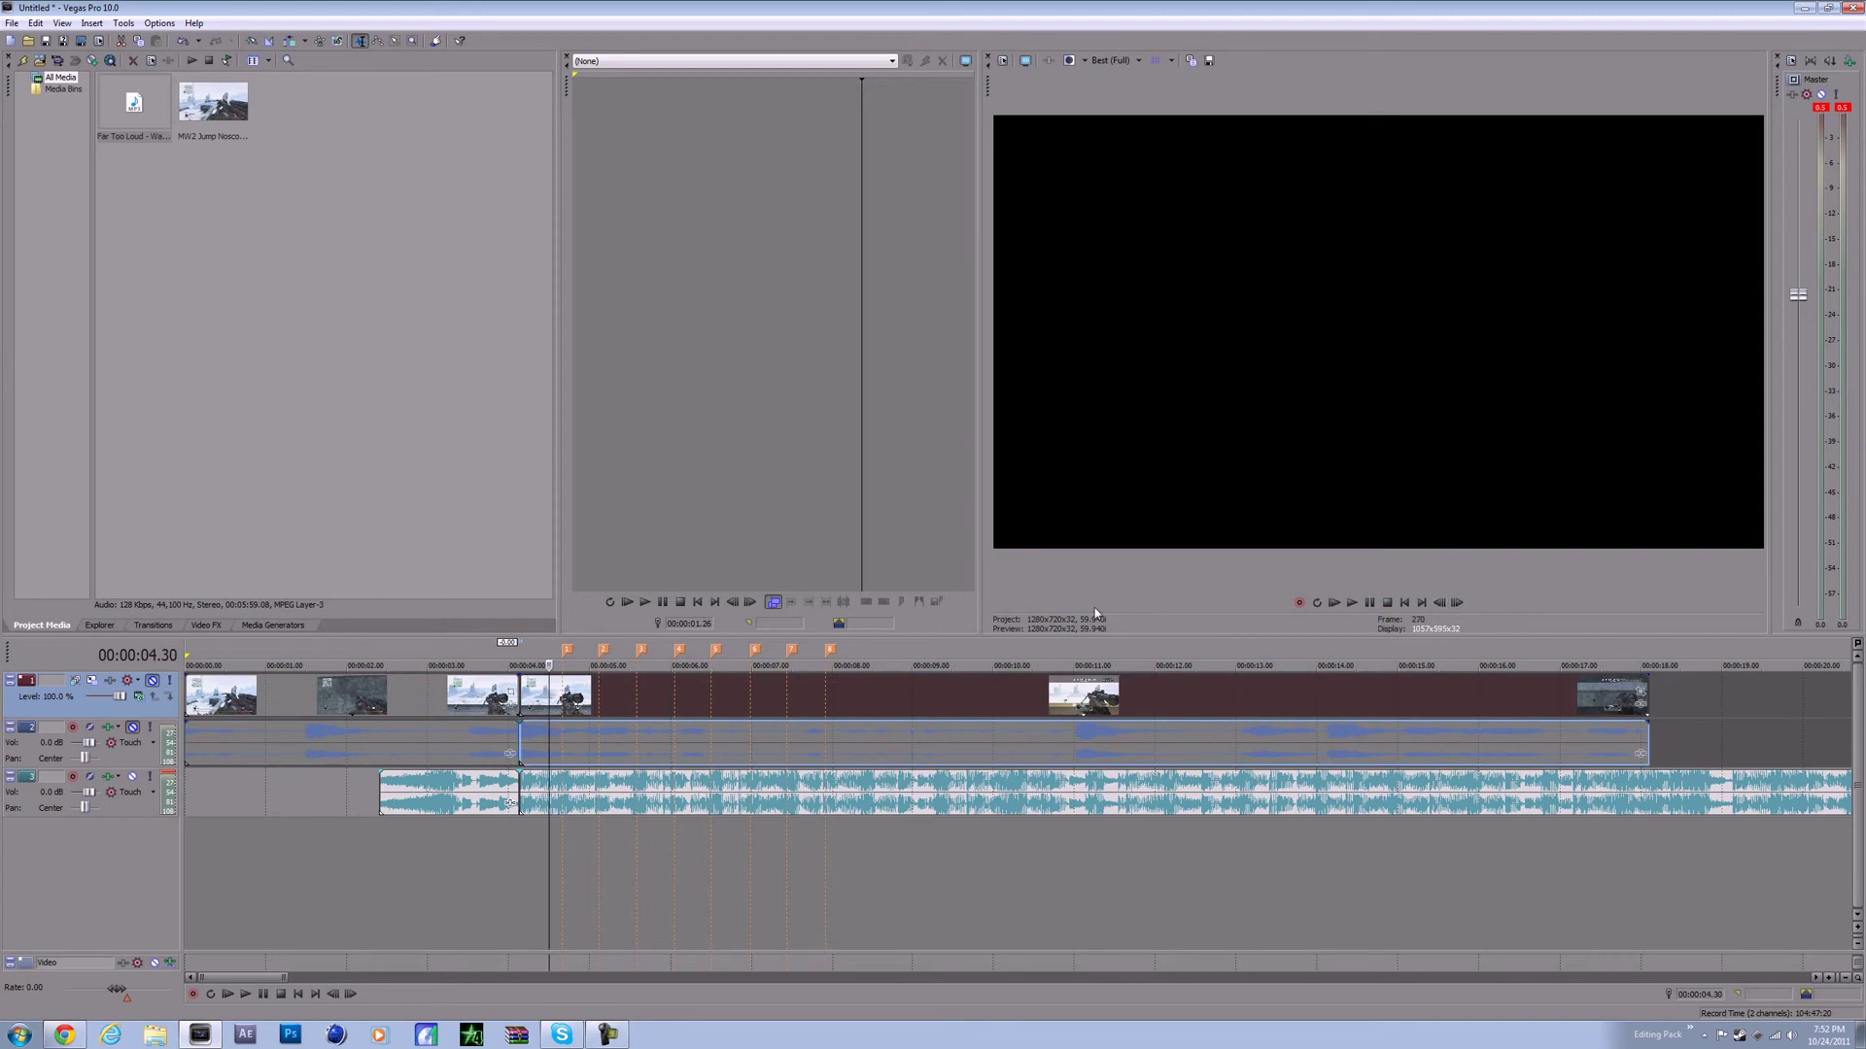
pyautogui.click(151, 680)
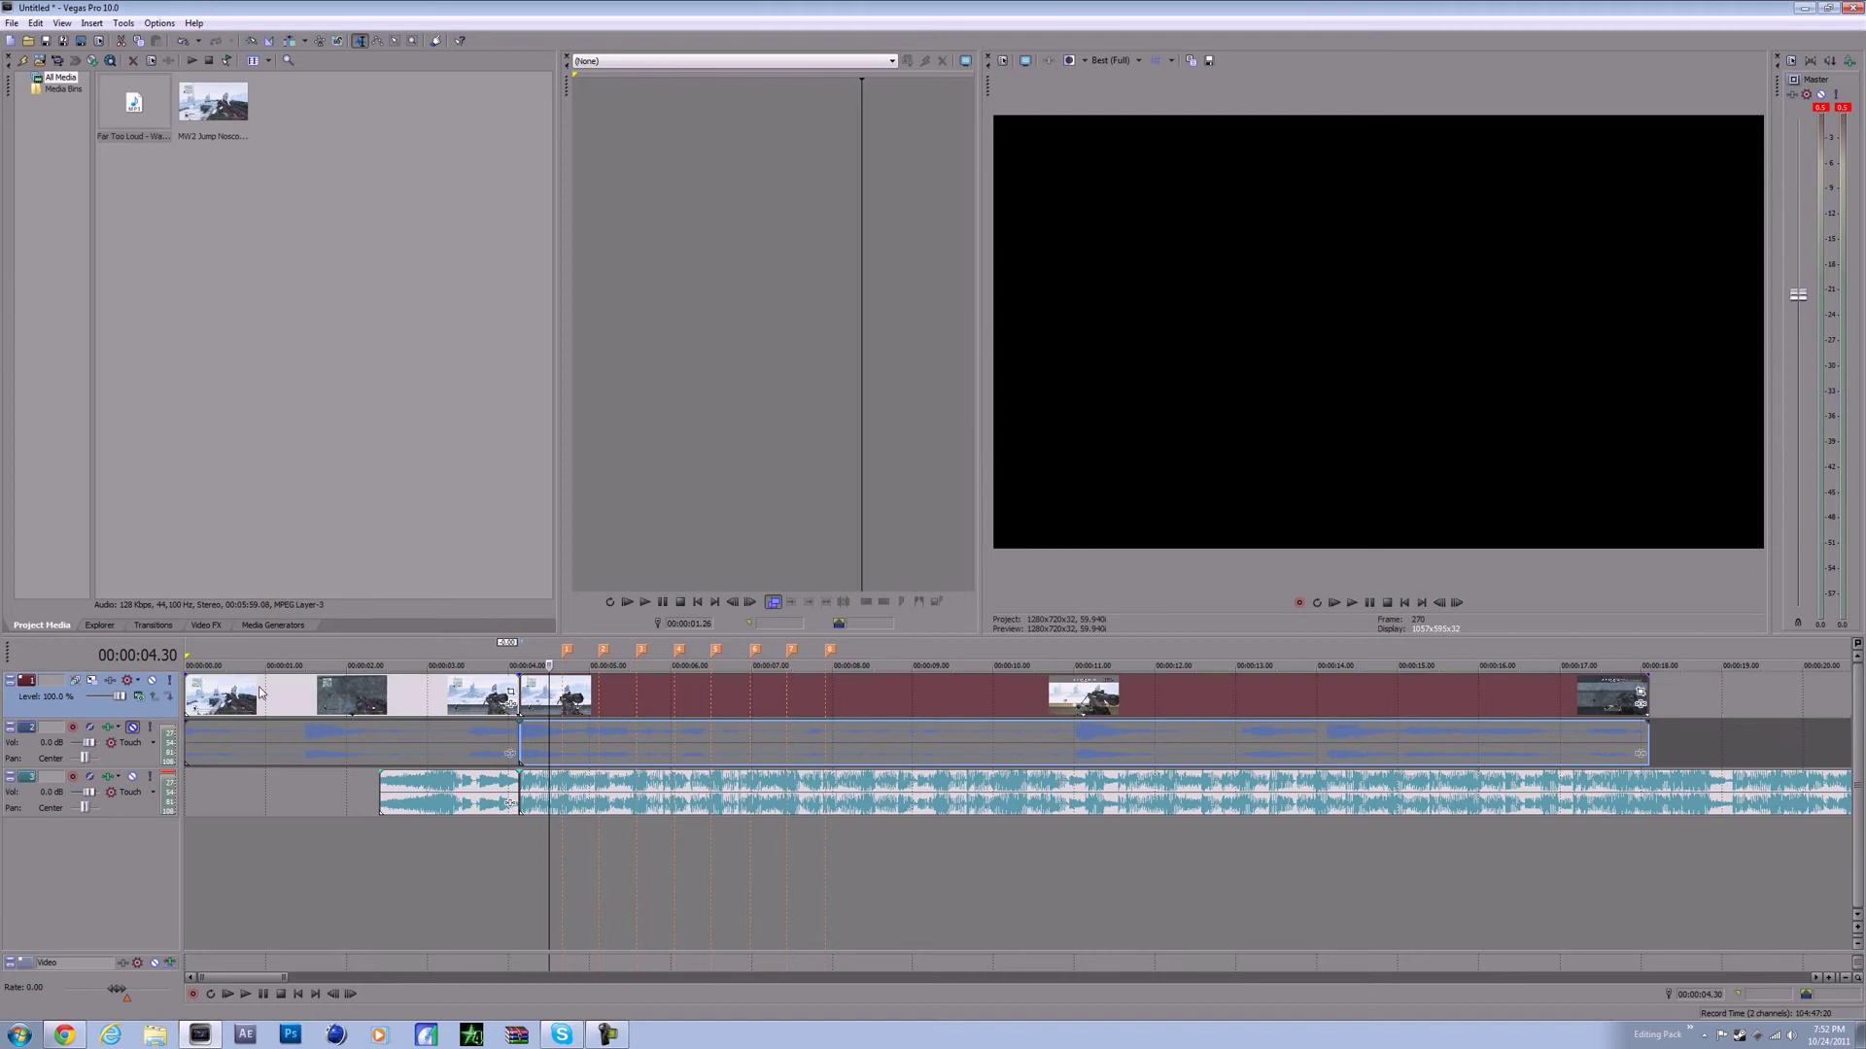
pyautogui.click(1457, 602)
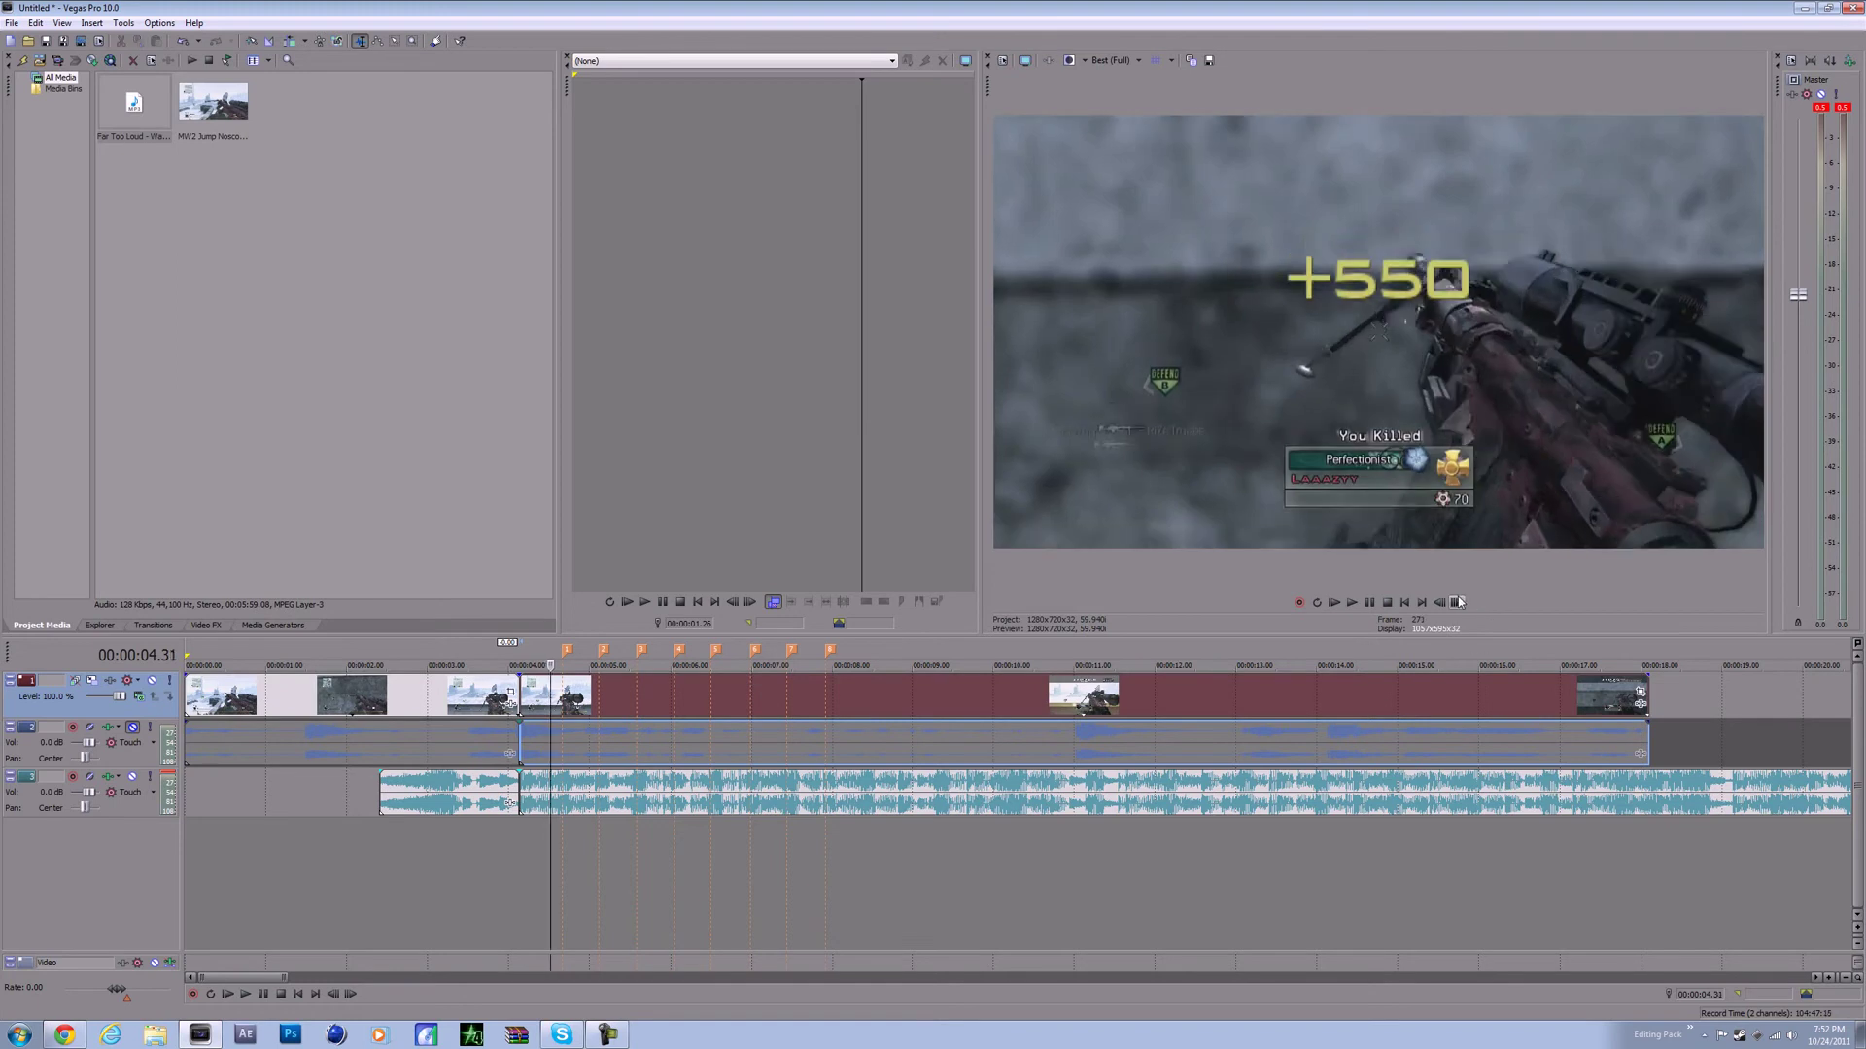
pyautogui.click(1458, 602)
pyautogui.click(1460, 602)
pyautogui.click(1460, 602)
pyautogui.click(1460, 603)
pyautogui.click(1459, 603)
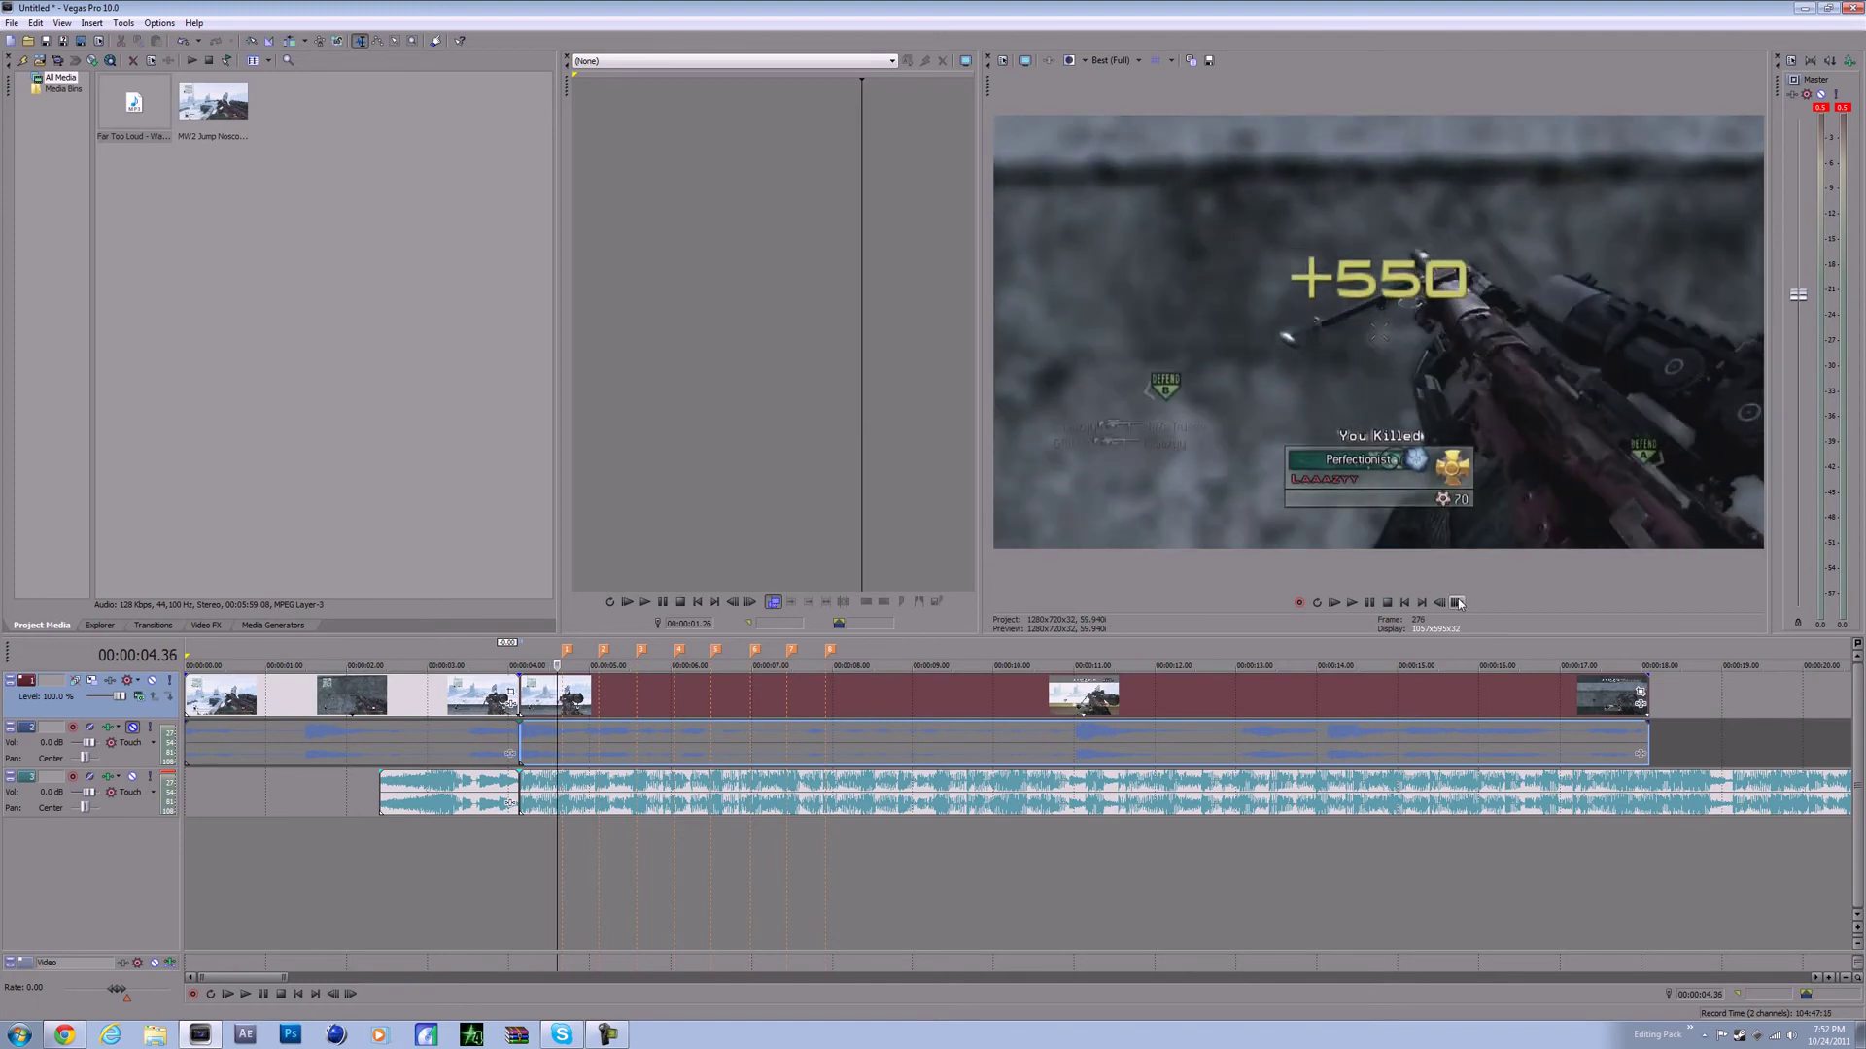
pyautogui.click(1439, 603)
pyautogui.click(1455, 603)
# - Save a snapshot of the current preview frame as the JPEG file Image4 in Public Pictures
pyautogui.click(1116, 61)
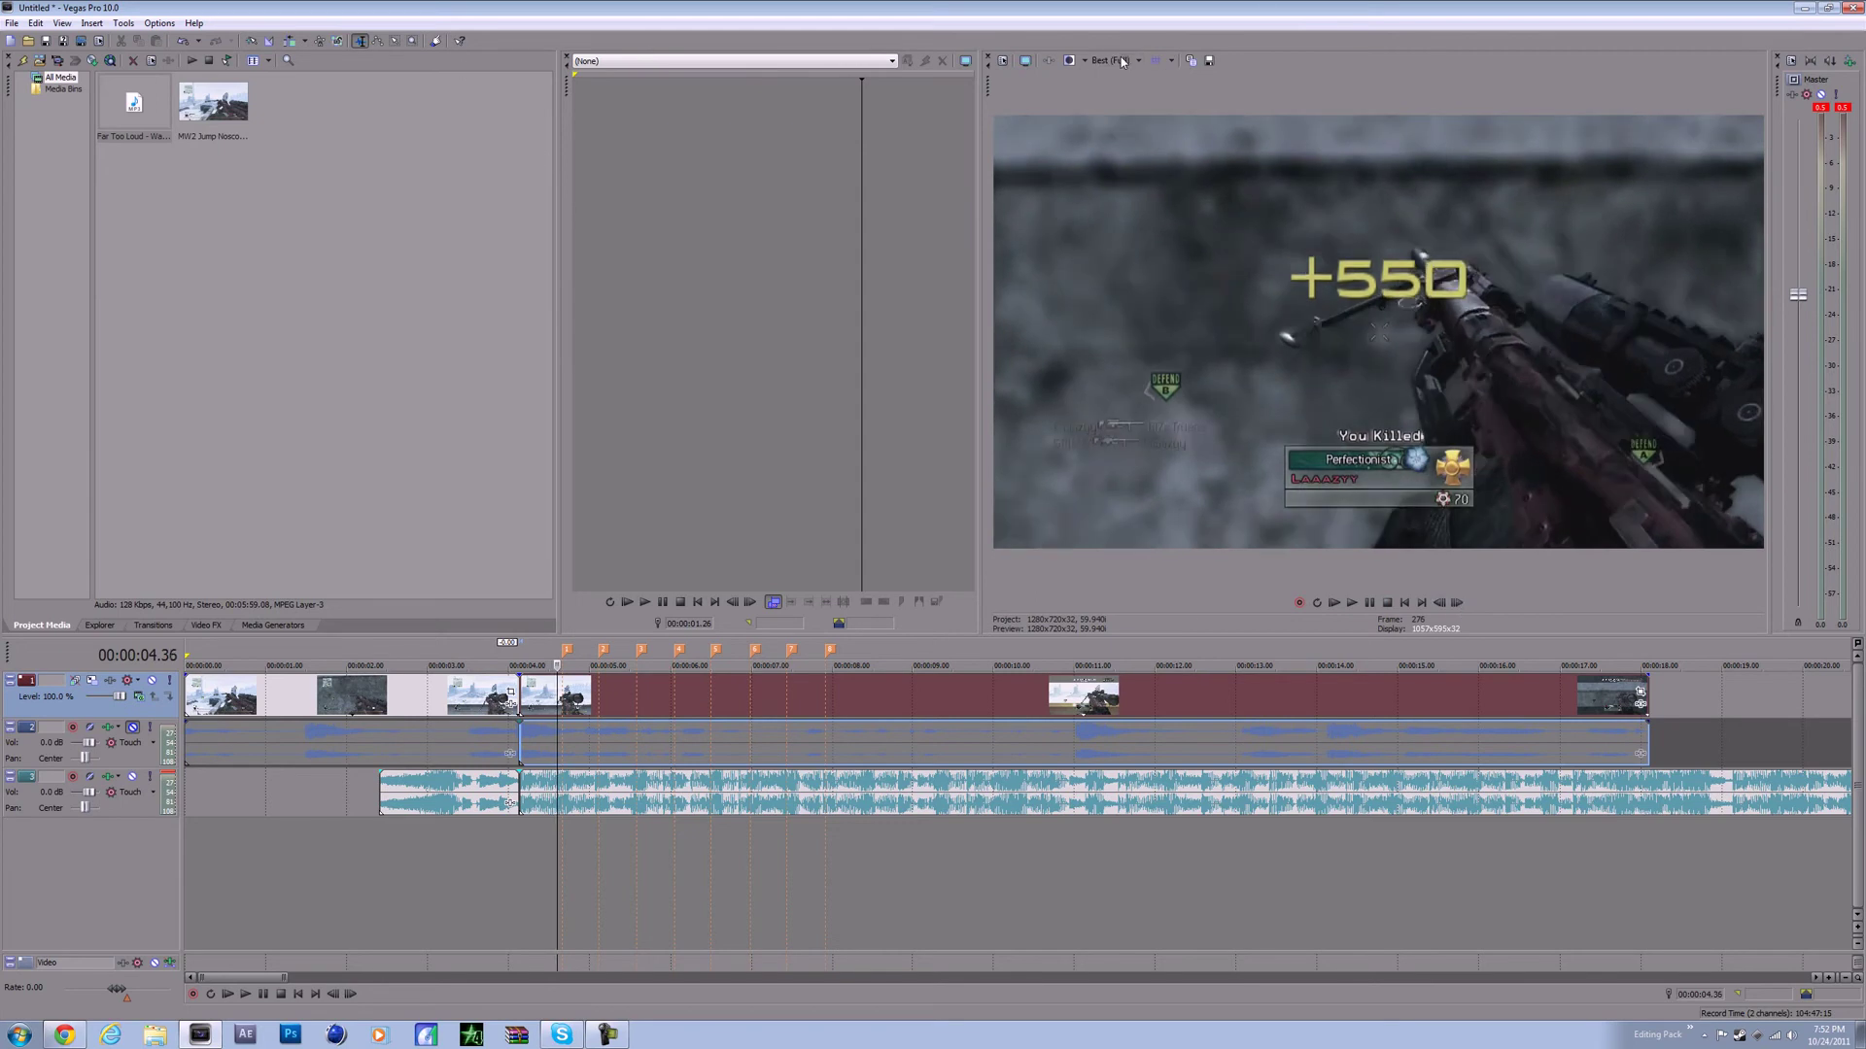
pyautogui.click(1211, 62)
pyautogui.click(1211, 61)
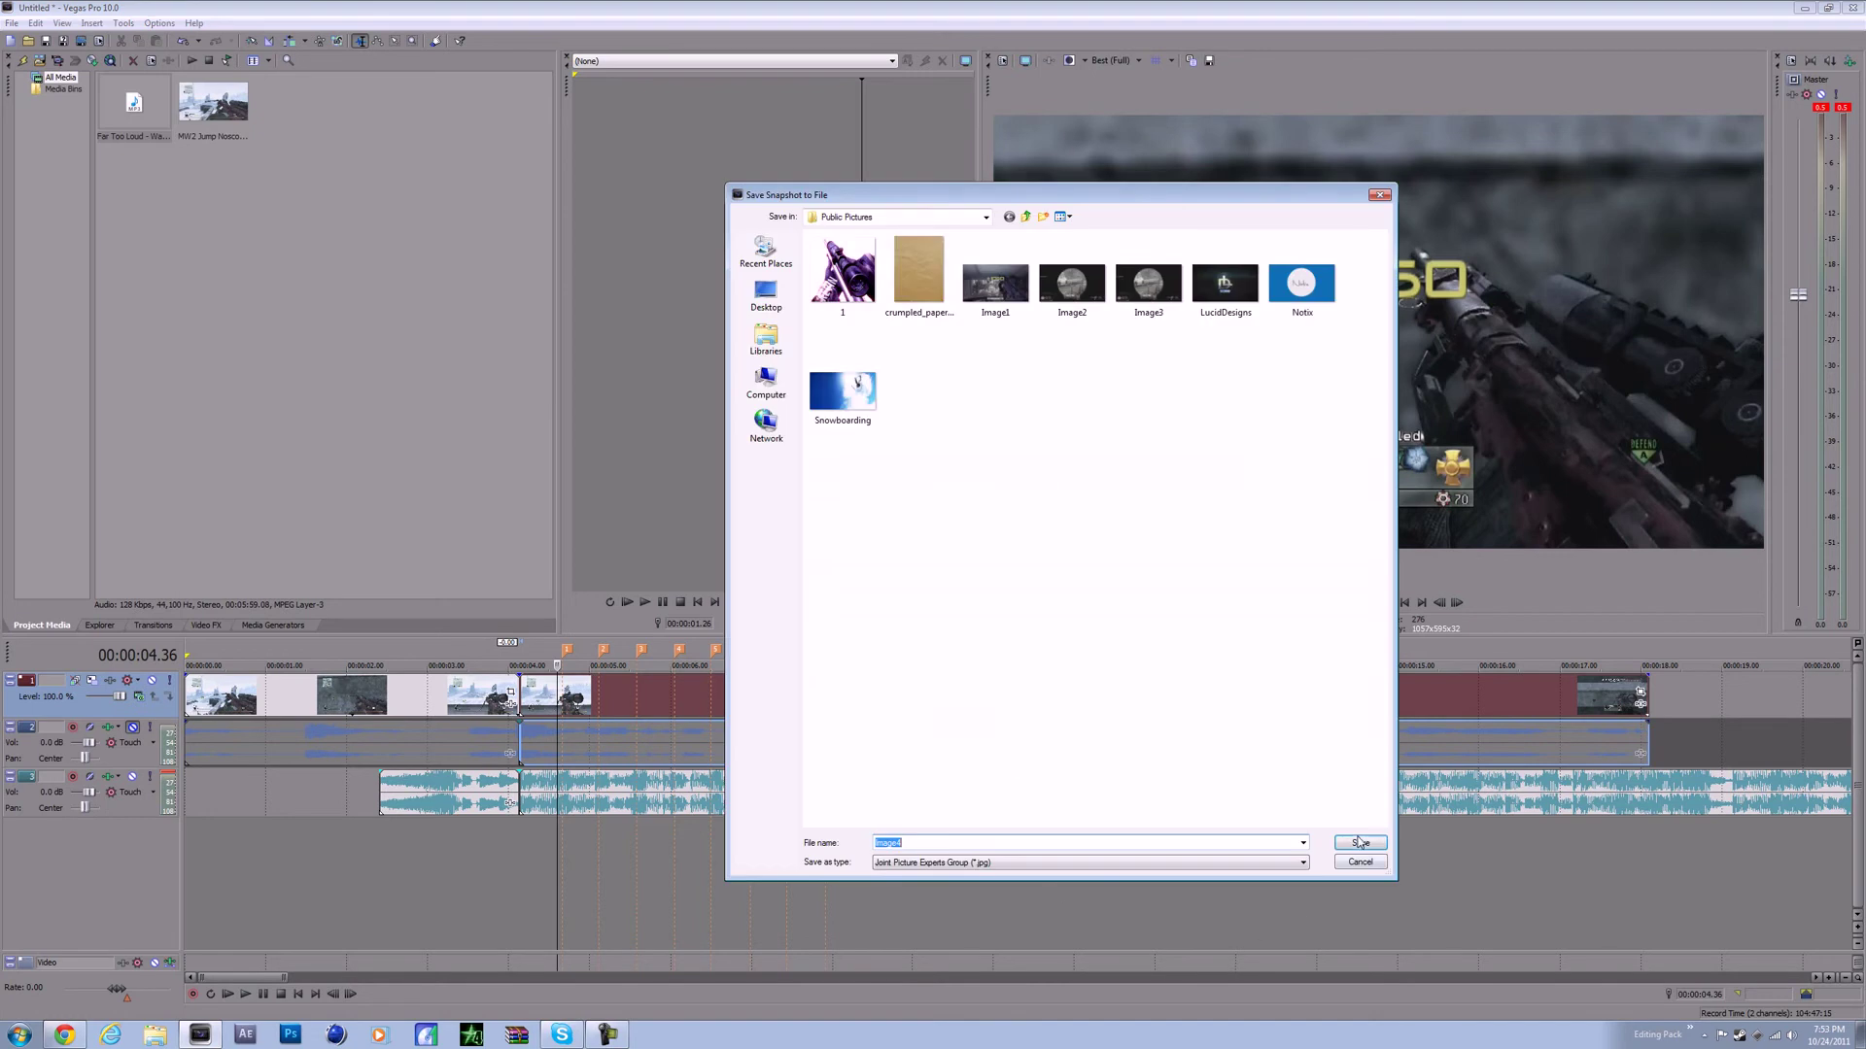
pyautogui.click(1360, 843)
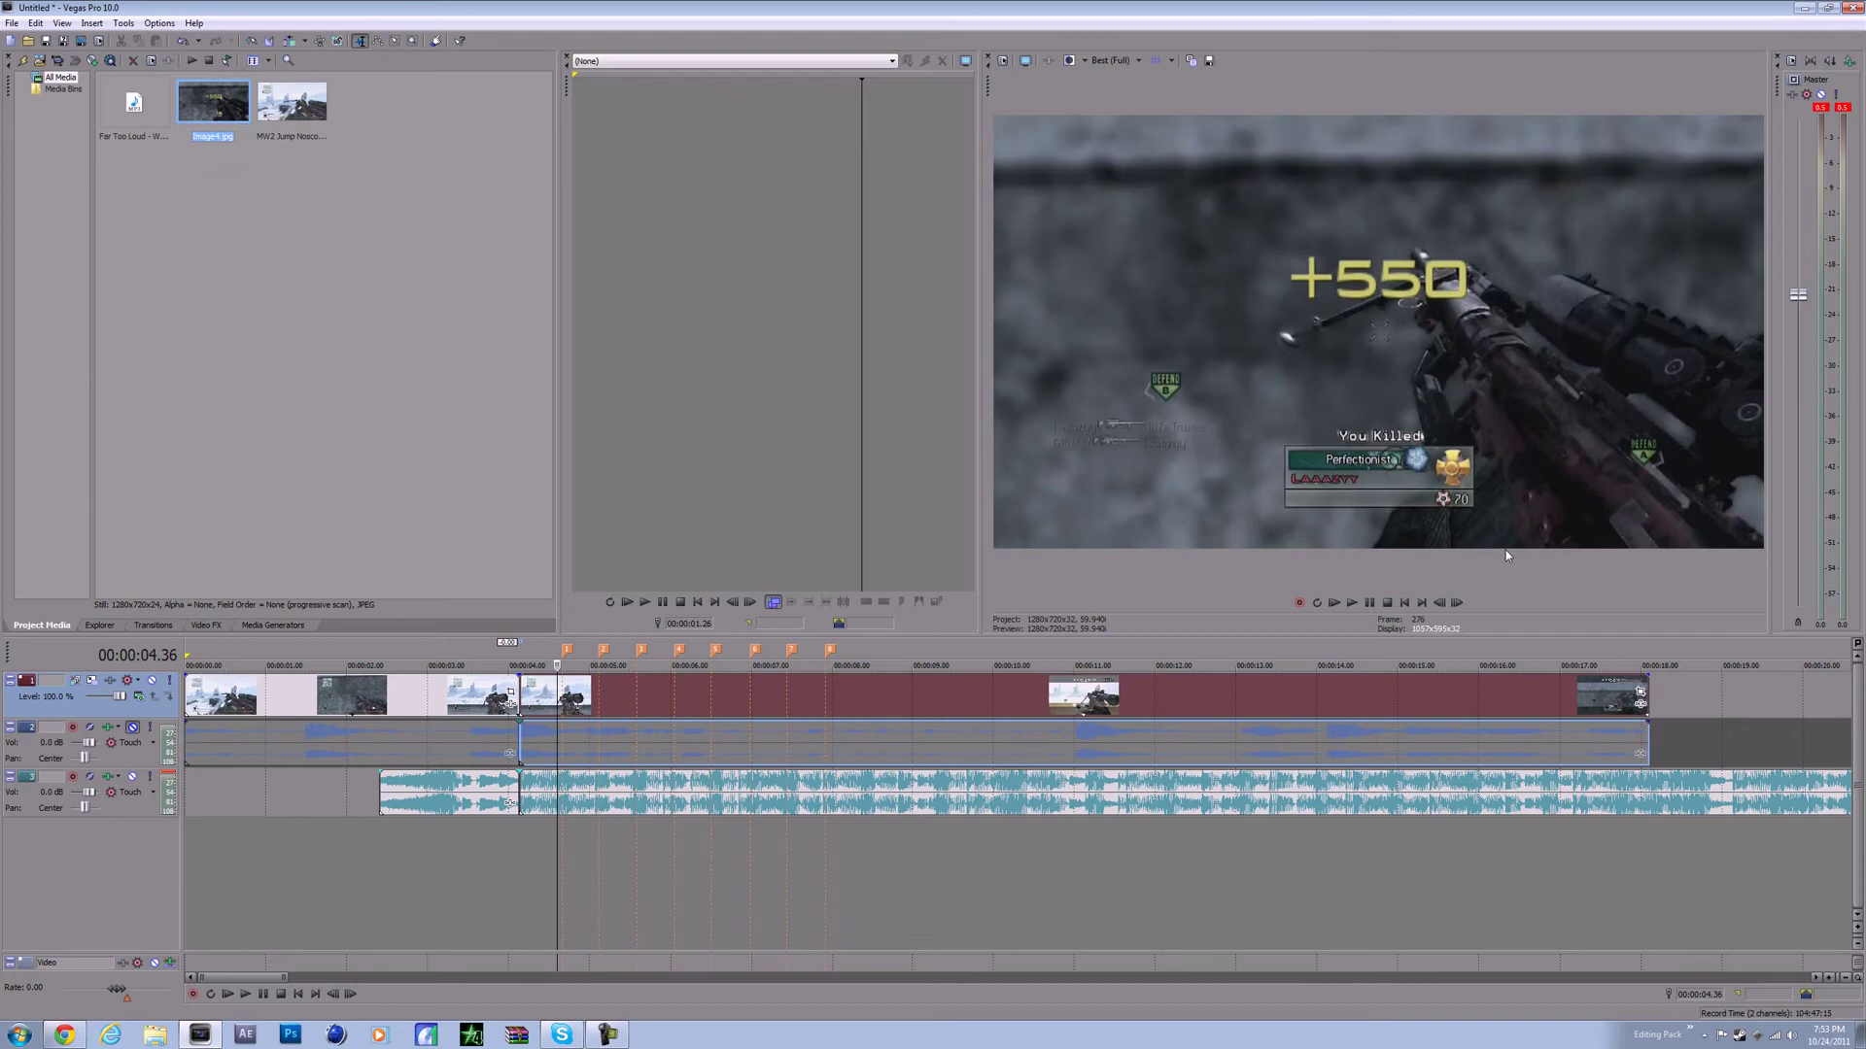
# - Split the gameplay clip at 00:00:04.36 and move its remainder past the eighth beat marker to leave a gap
pyautogui.click(556, 692)
pyautogui.press('s')
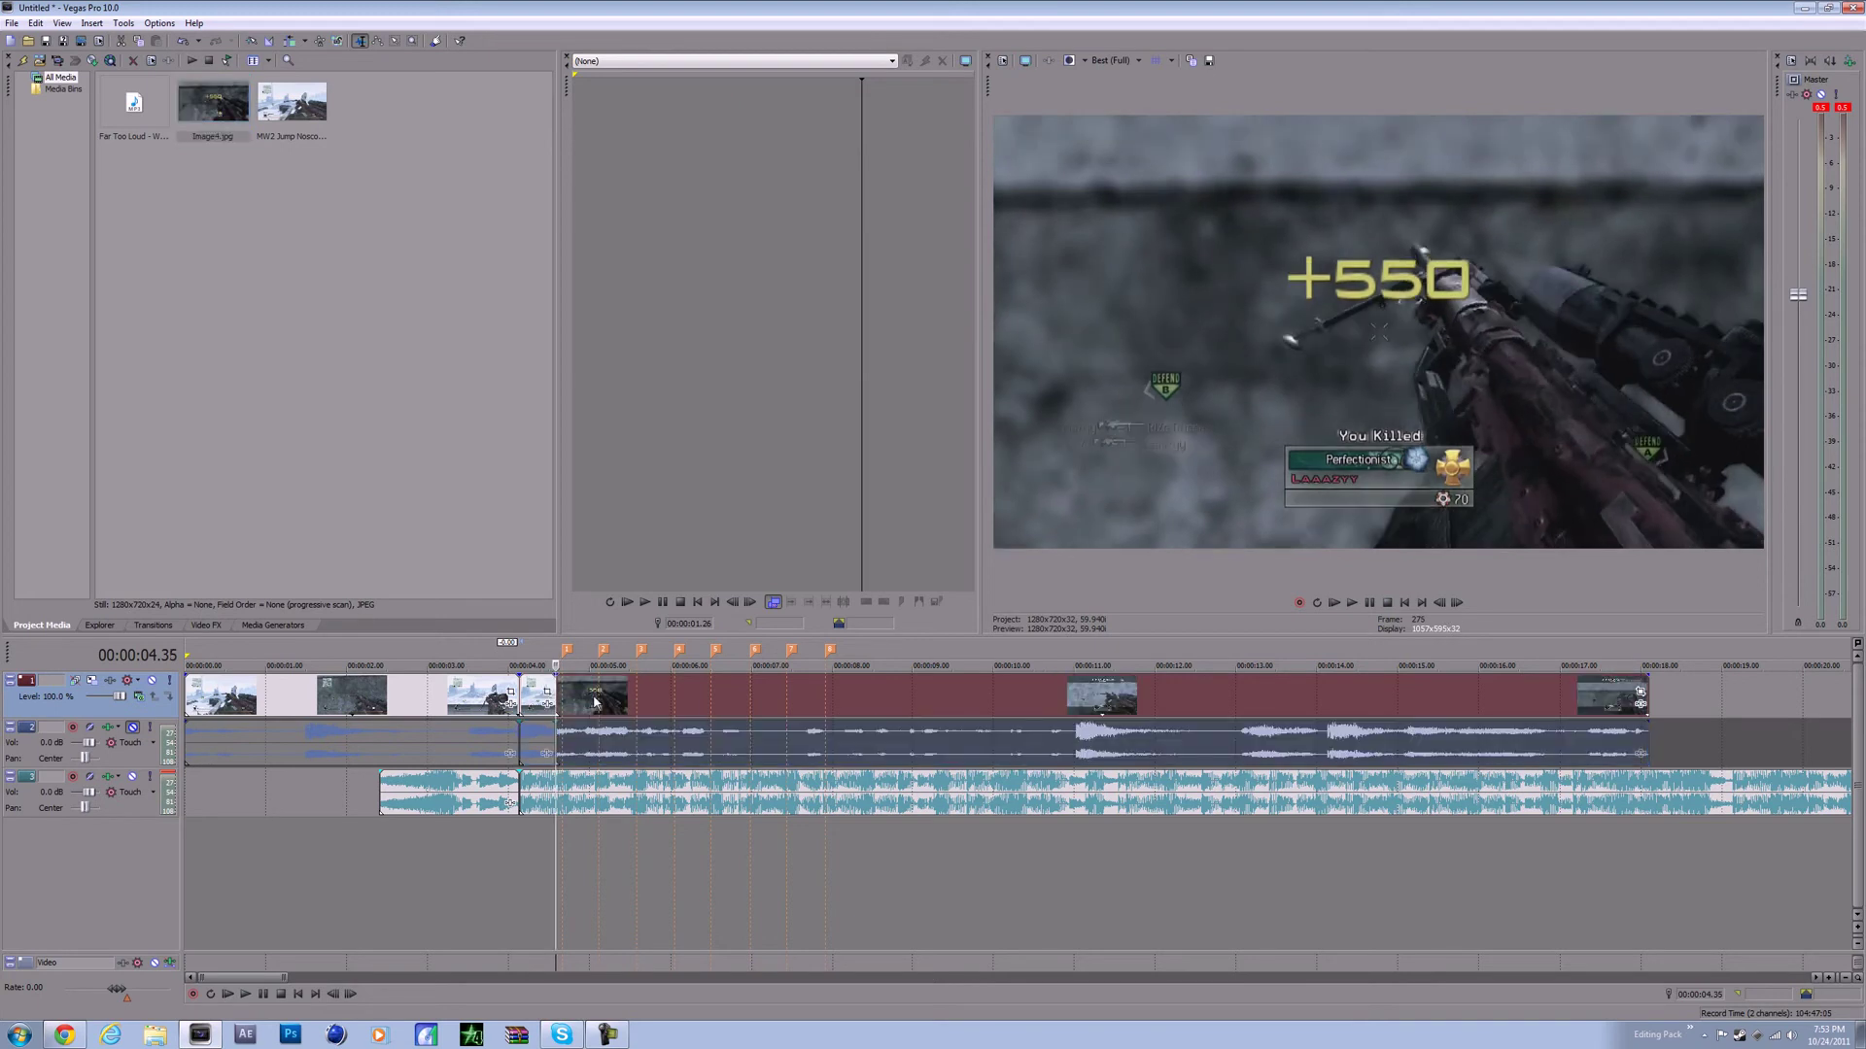
pyautogui.click(1457, 603)
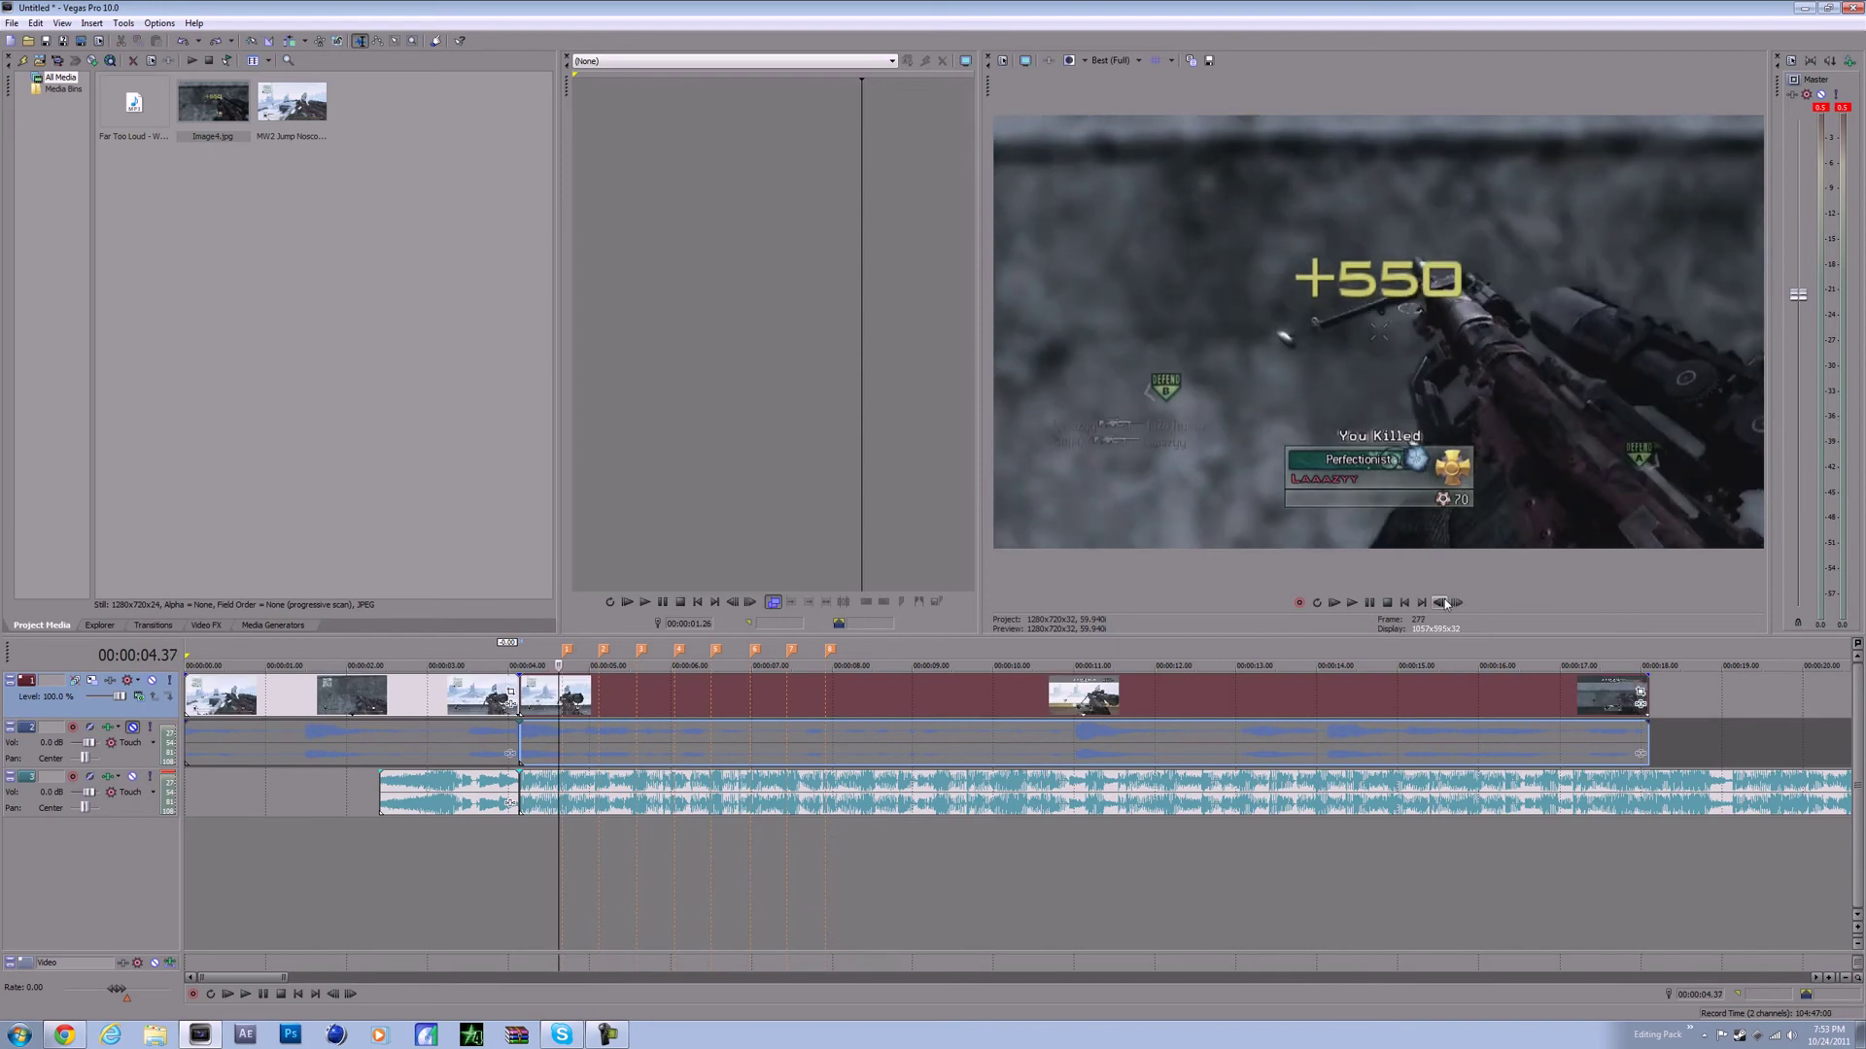
pyautogui.press('s')
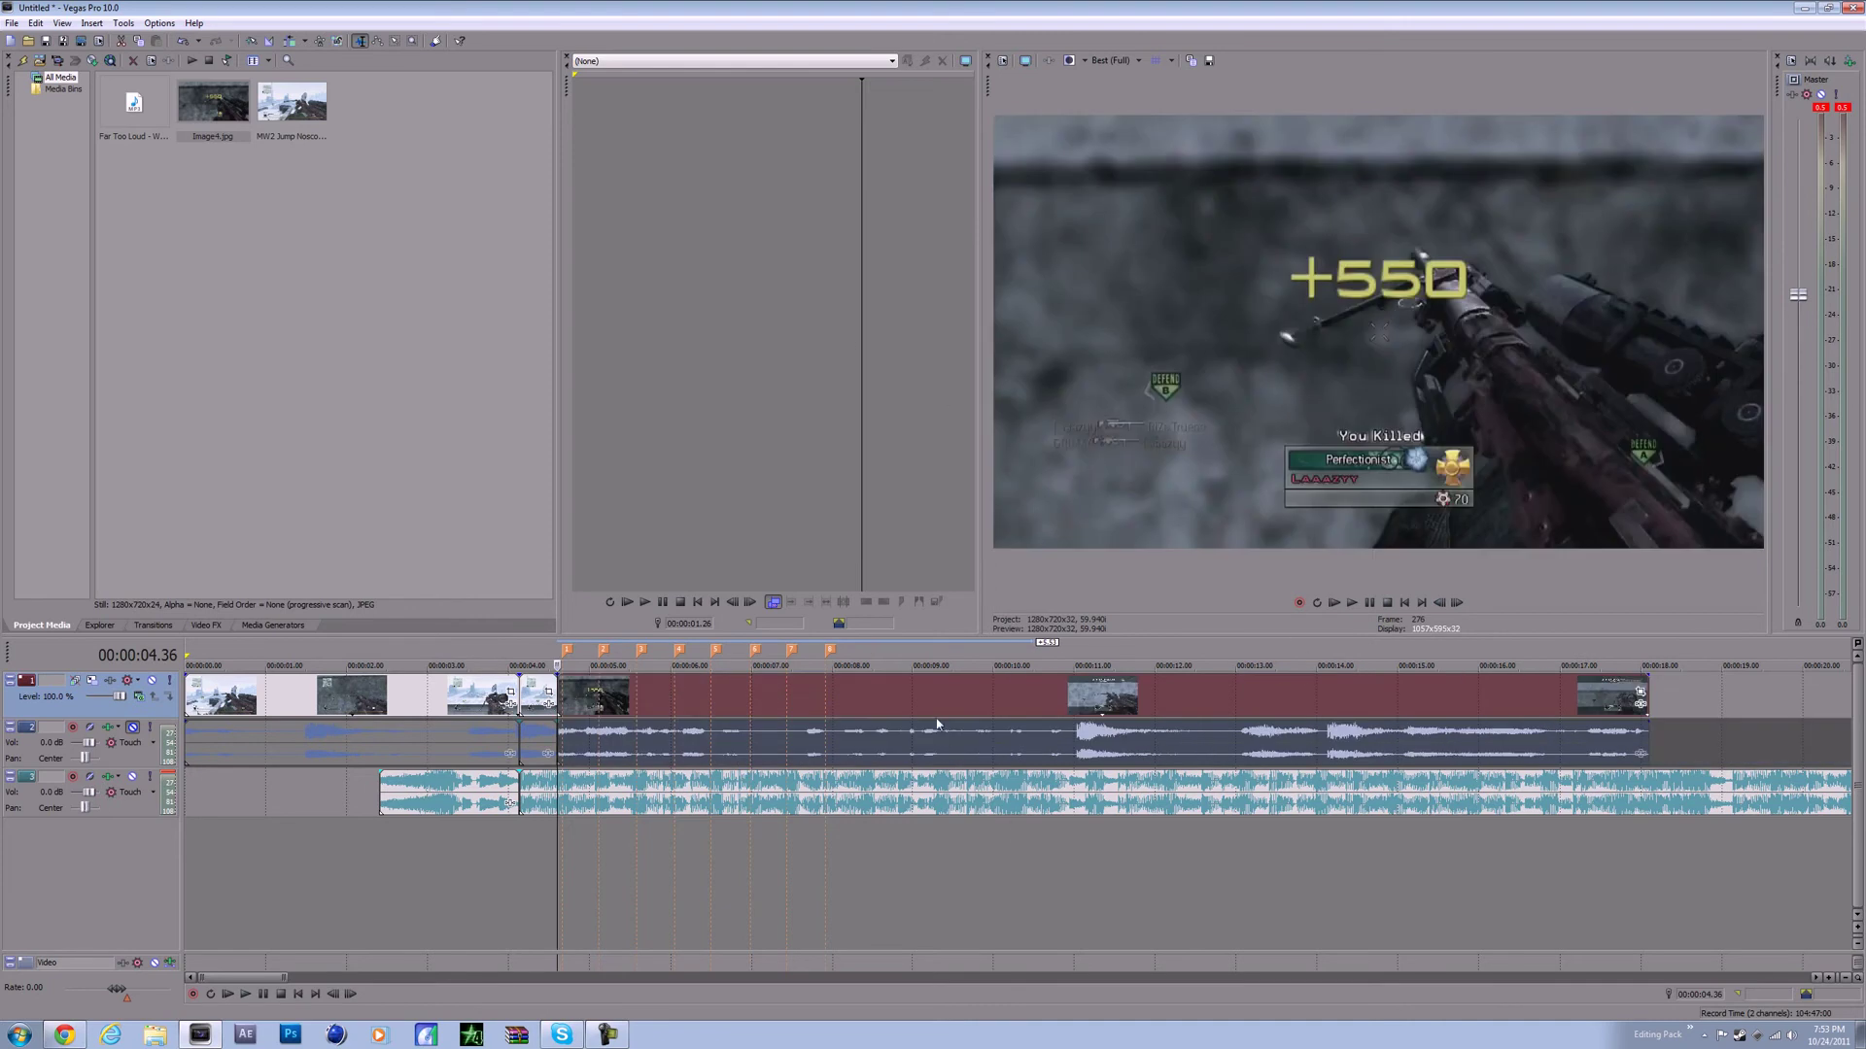
pyautogui.moveTo(937, 715); pyautogui.dragTo(1250, 698)
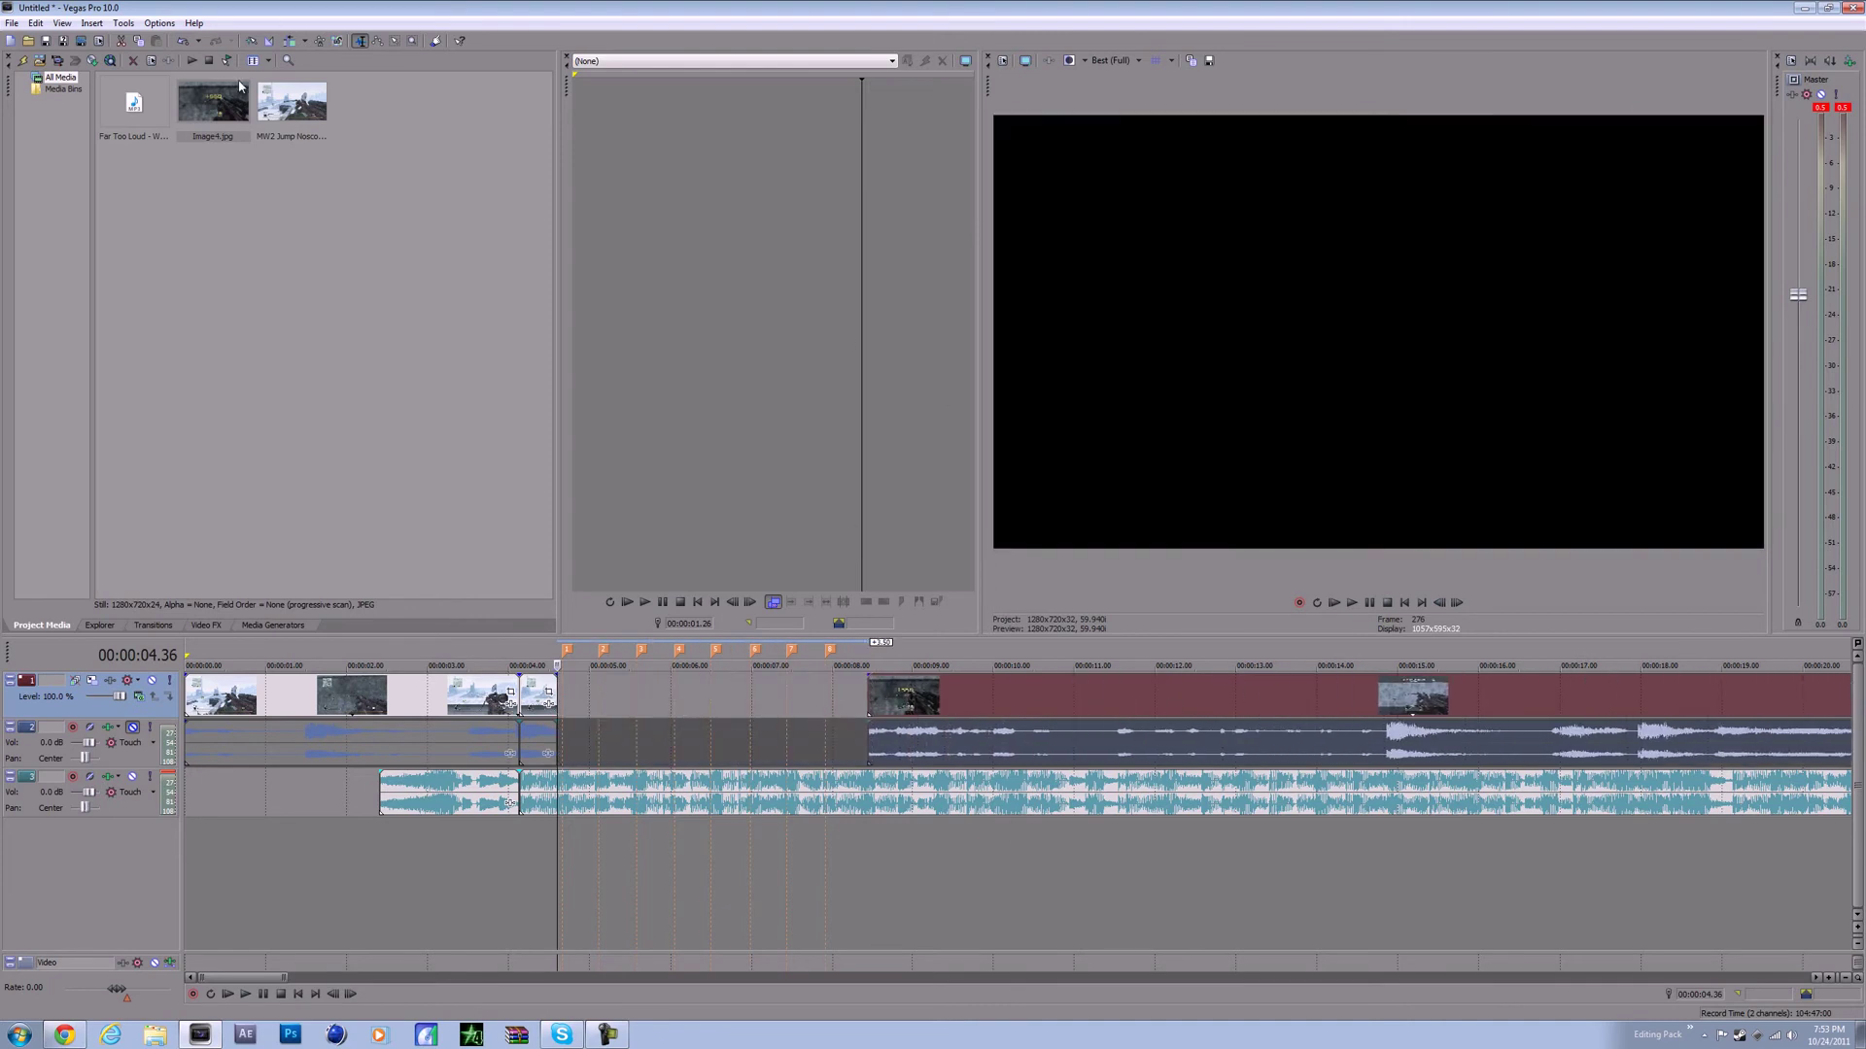
# - Insert Image4.jpg into the gap on the video track, butted directly against the cut at 00:00:04.36
pyautogui.moveTo(238, 79); pyautogui.dragTo(573, 700)
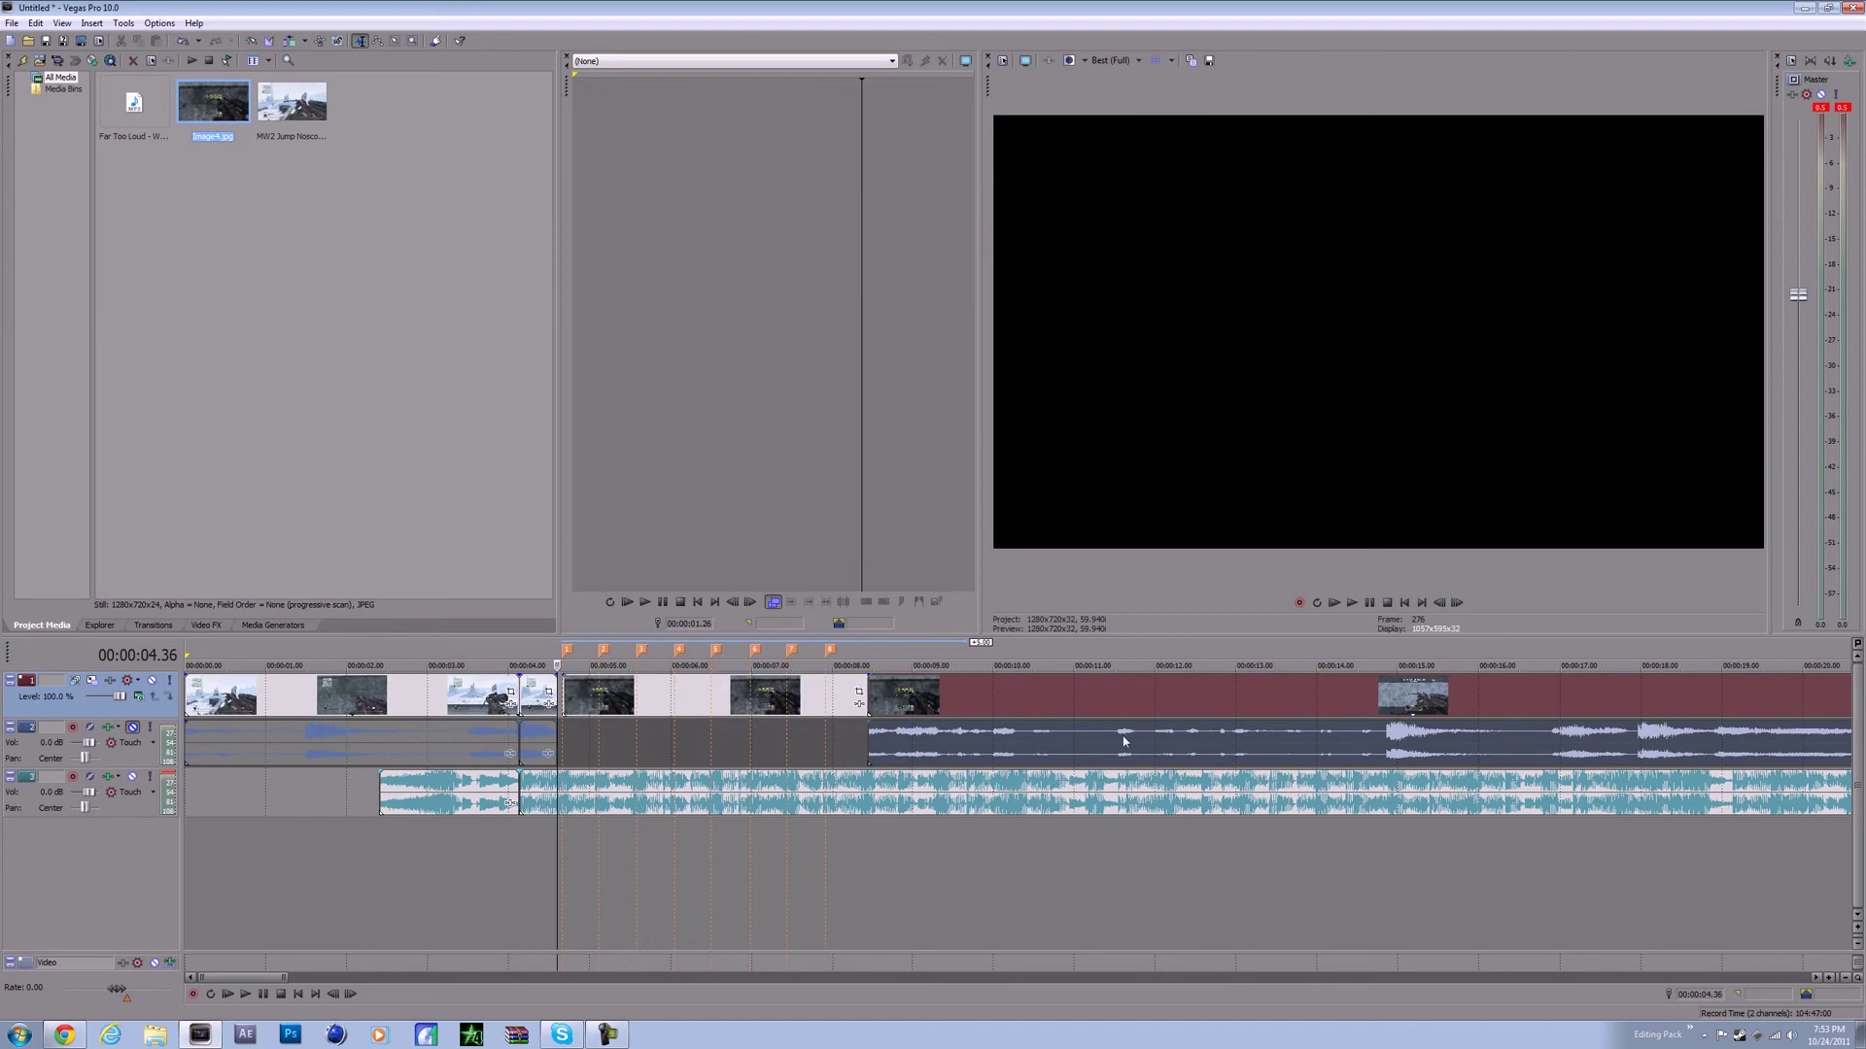
pyautogui.click(754, 704)
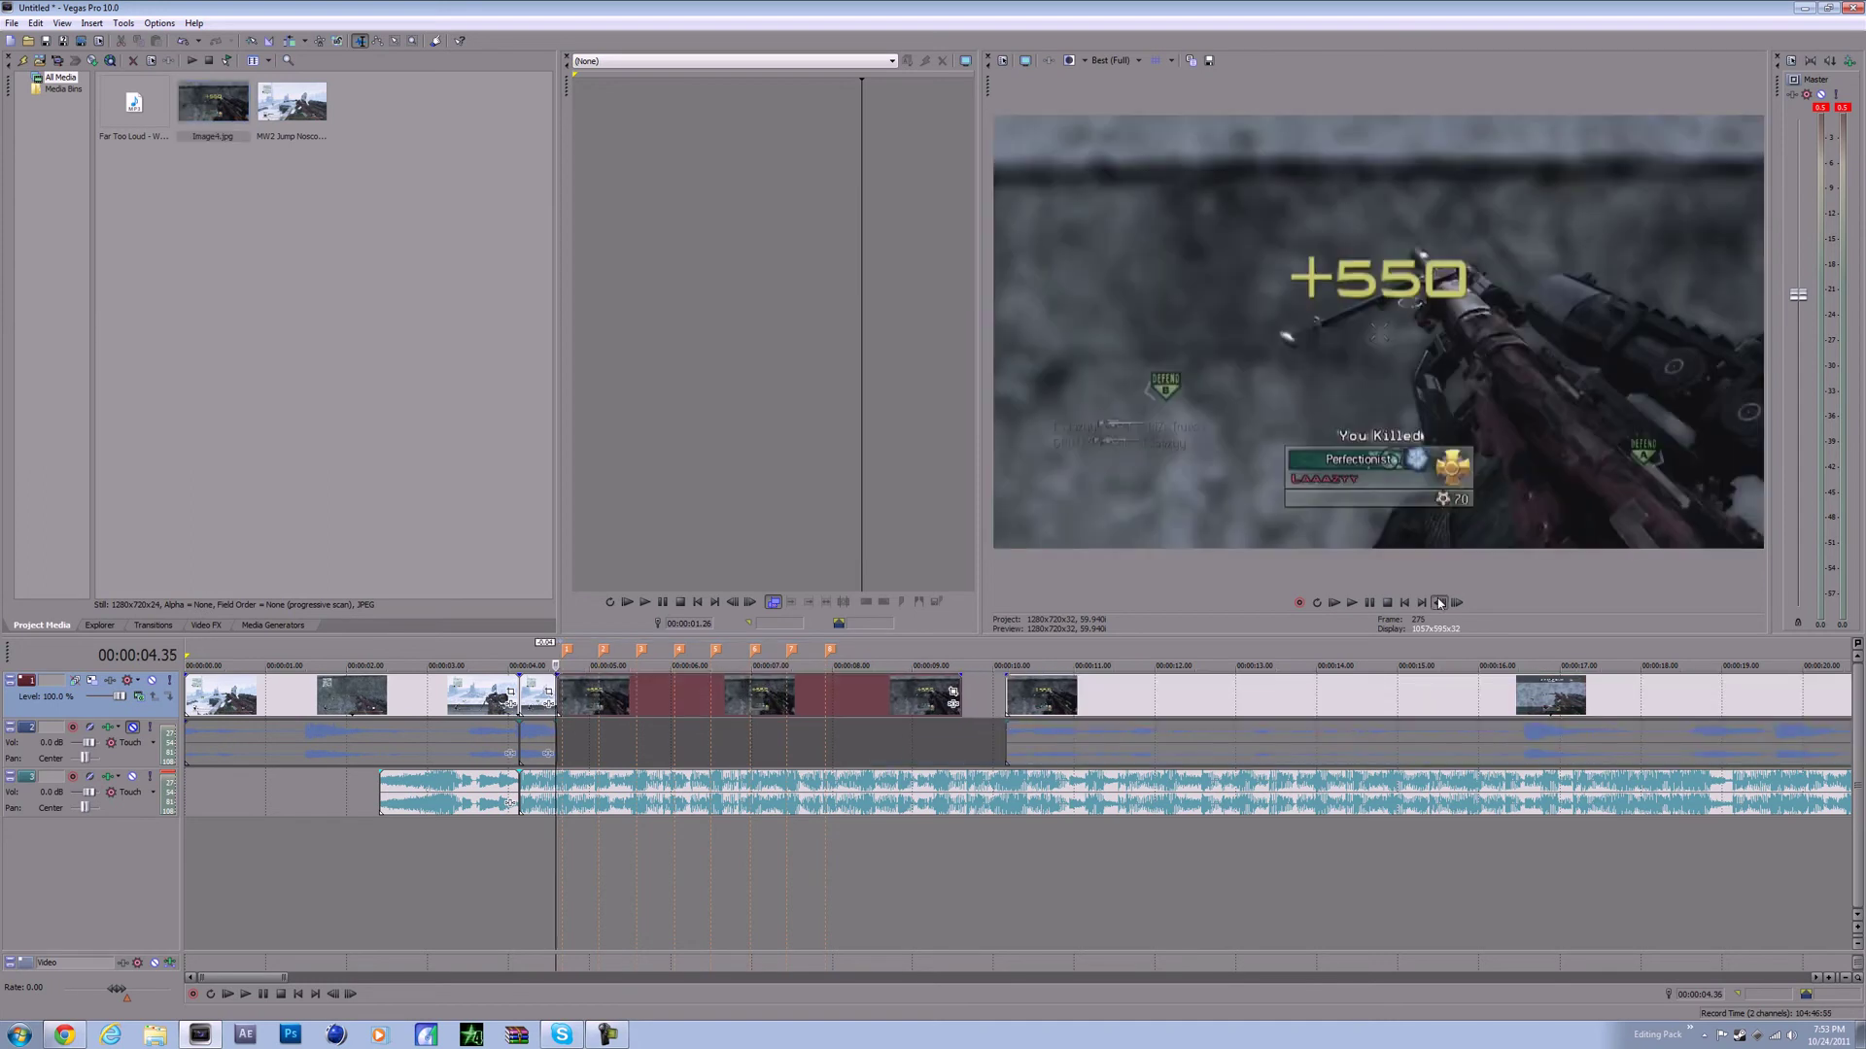
pyautogui.click(1457, 602)
pyautogui.click(1458, 602)
pyautogui.click(1458, 603)
pyautogui.scroll(5, 1091, 731)
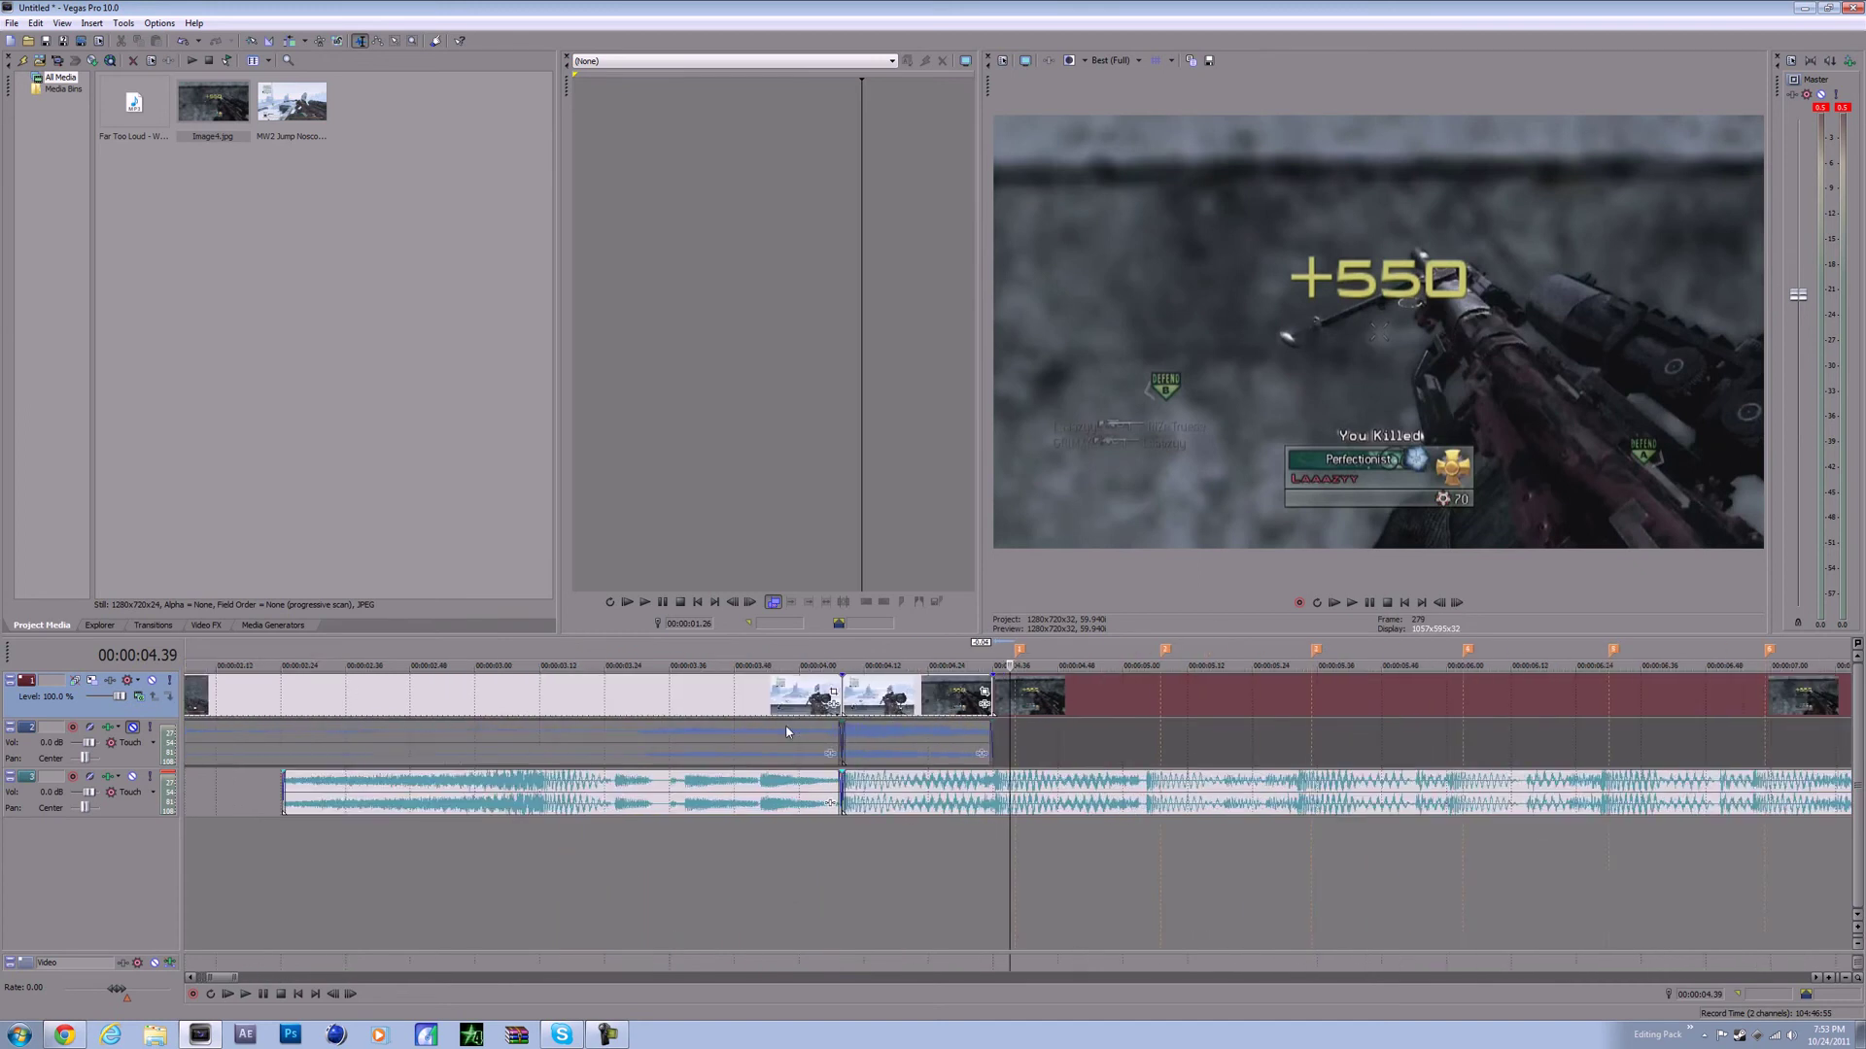
pyautogui.scroll(-4, 1098, 692)
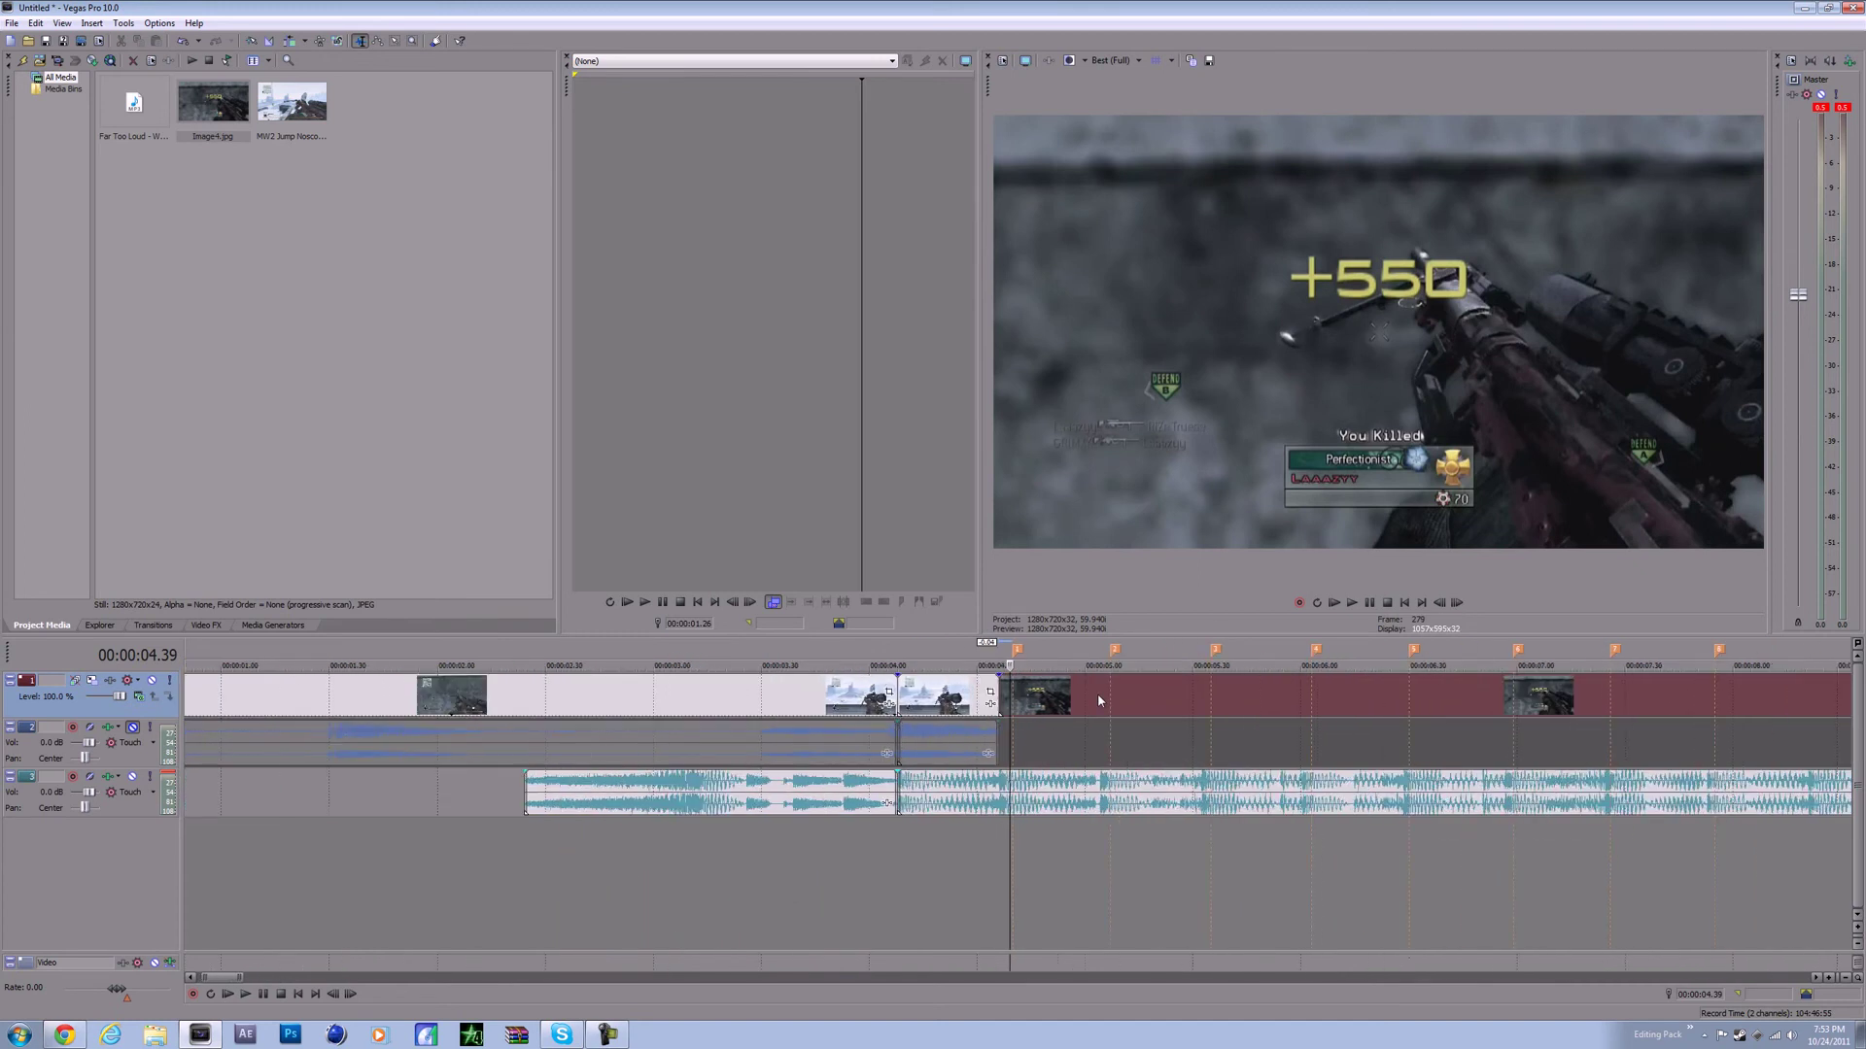
# - Step frame by frame through the inserted still image up to 00:00:05.30 to check its playback
pyautogui.click(1458, 603)
pyautogui.click(1457, 602)
pyautogui.click(1458, 602)
pyautogui.click(1458, 602)
pyautogui.click(1457, 602)
pyautogui.click(1458, 602)
pyautogui.click(1458, 603)
pyautogui.click(1458, 602)
pyautogui.click(1457, 603)
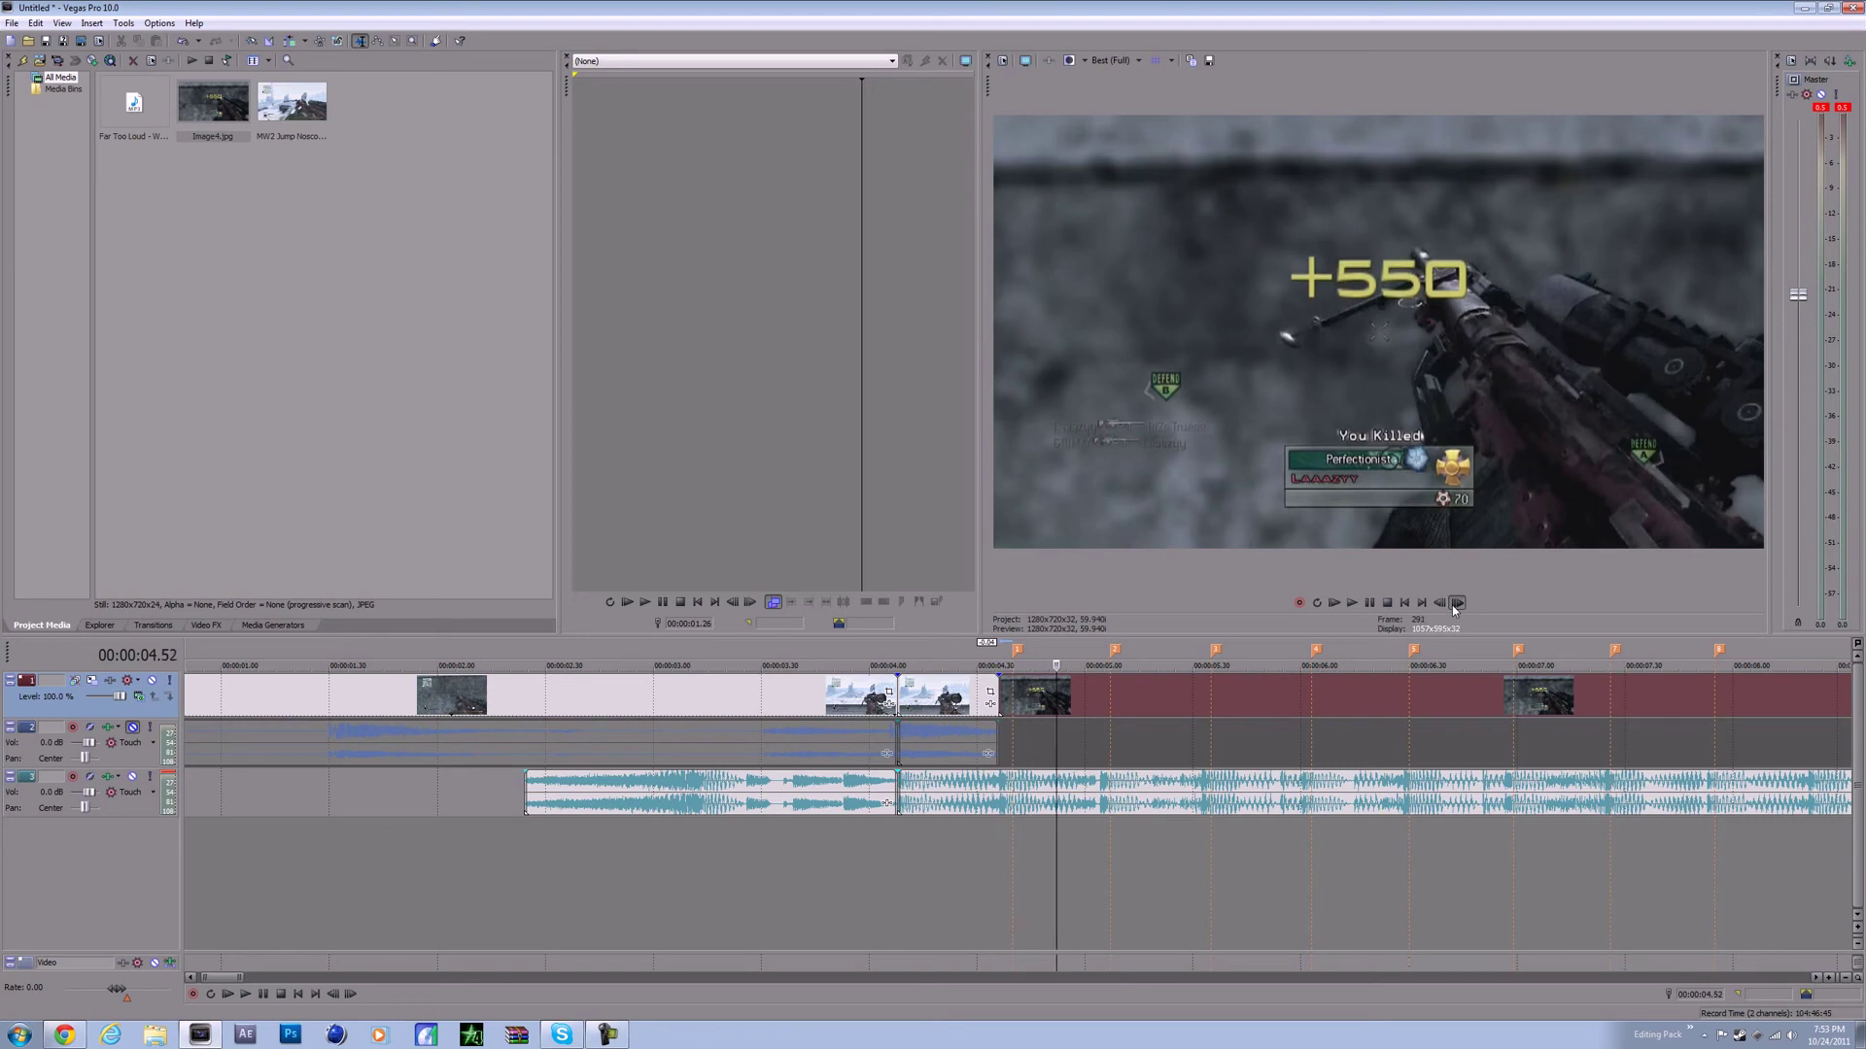
pyautogui.click(1458, 602)
pyautogui.click(1457, 603)
pyautogui.click(1458, 602)
pyautogui.click(1458, 603)
pyautogui.click(1458, 603)
pyautogui.click(1458, 602)
pyautogui.click(1458, 603)
pyautogui.click(1458, 603)
pyautogui.click(1457, 603)
pyautogui.click(1458, 603)
pyautogui.click(1458, 602)
pyautogui.click(1458, 603)
pyautogui.click(1458, 602)
pyautogui.click(1457, 602)
pyautogui.click(1457, 602)
pyautogui.click(1457, 603)
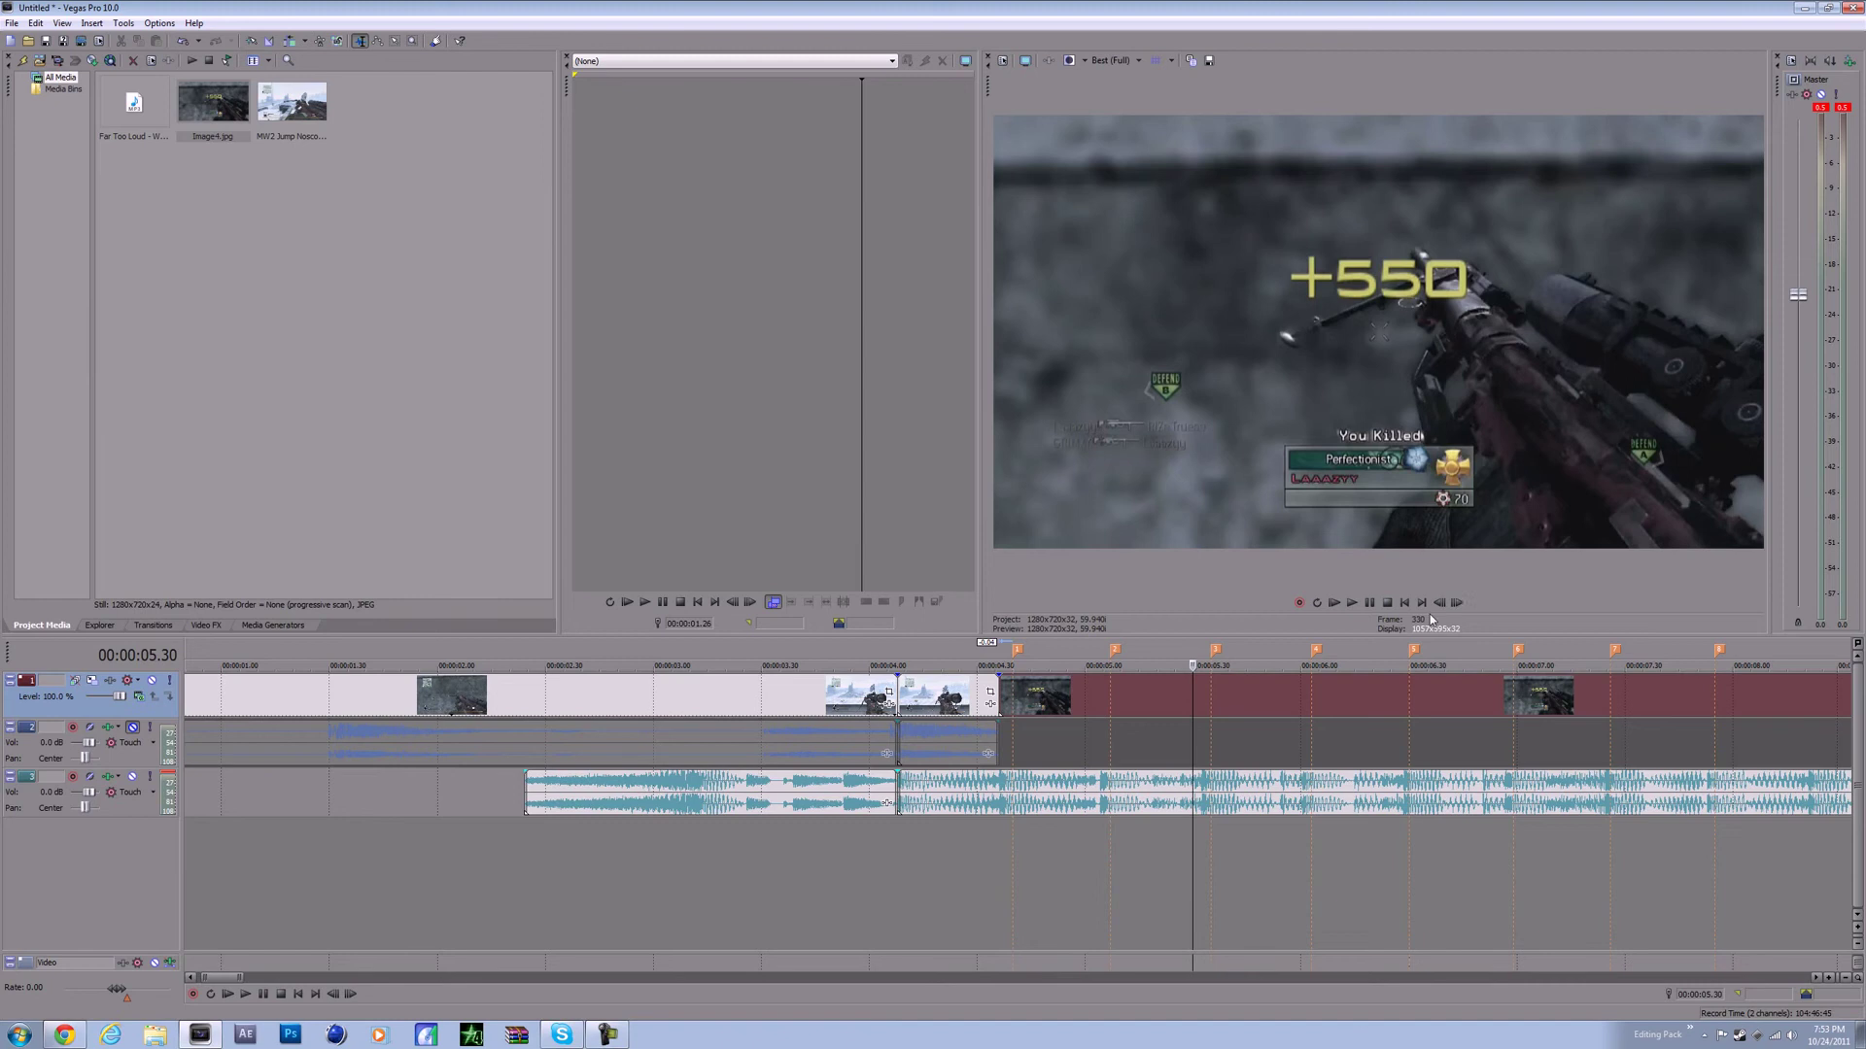
# - Split the Image4 still at the first three beat markers, starting at 00:00:04.40
pyautogui.click(1013, 692)
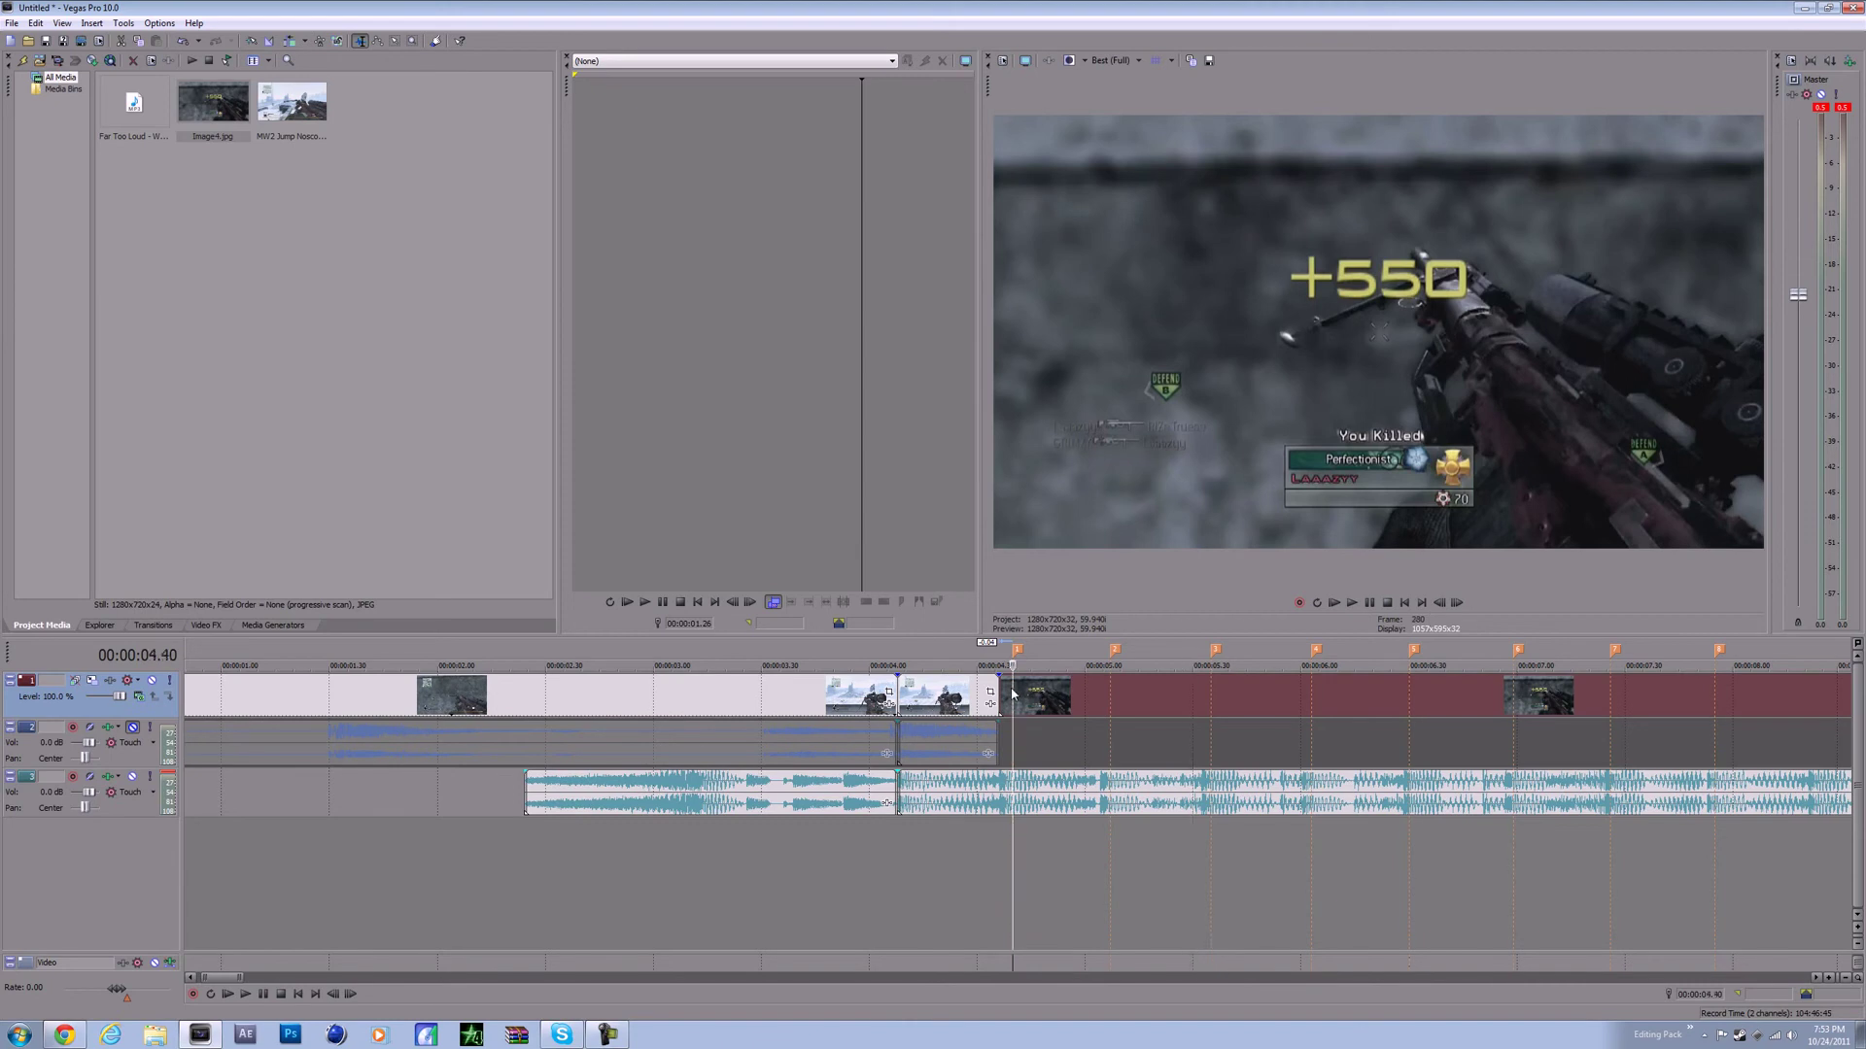
pyautogui.scroll(4, 1013, 692)
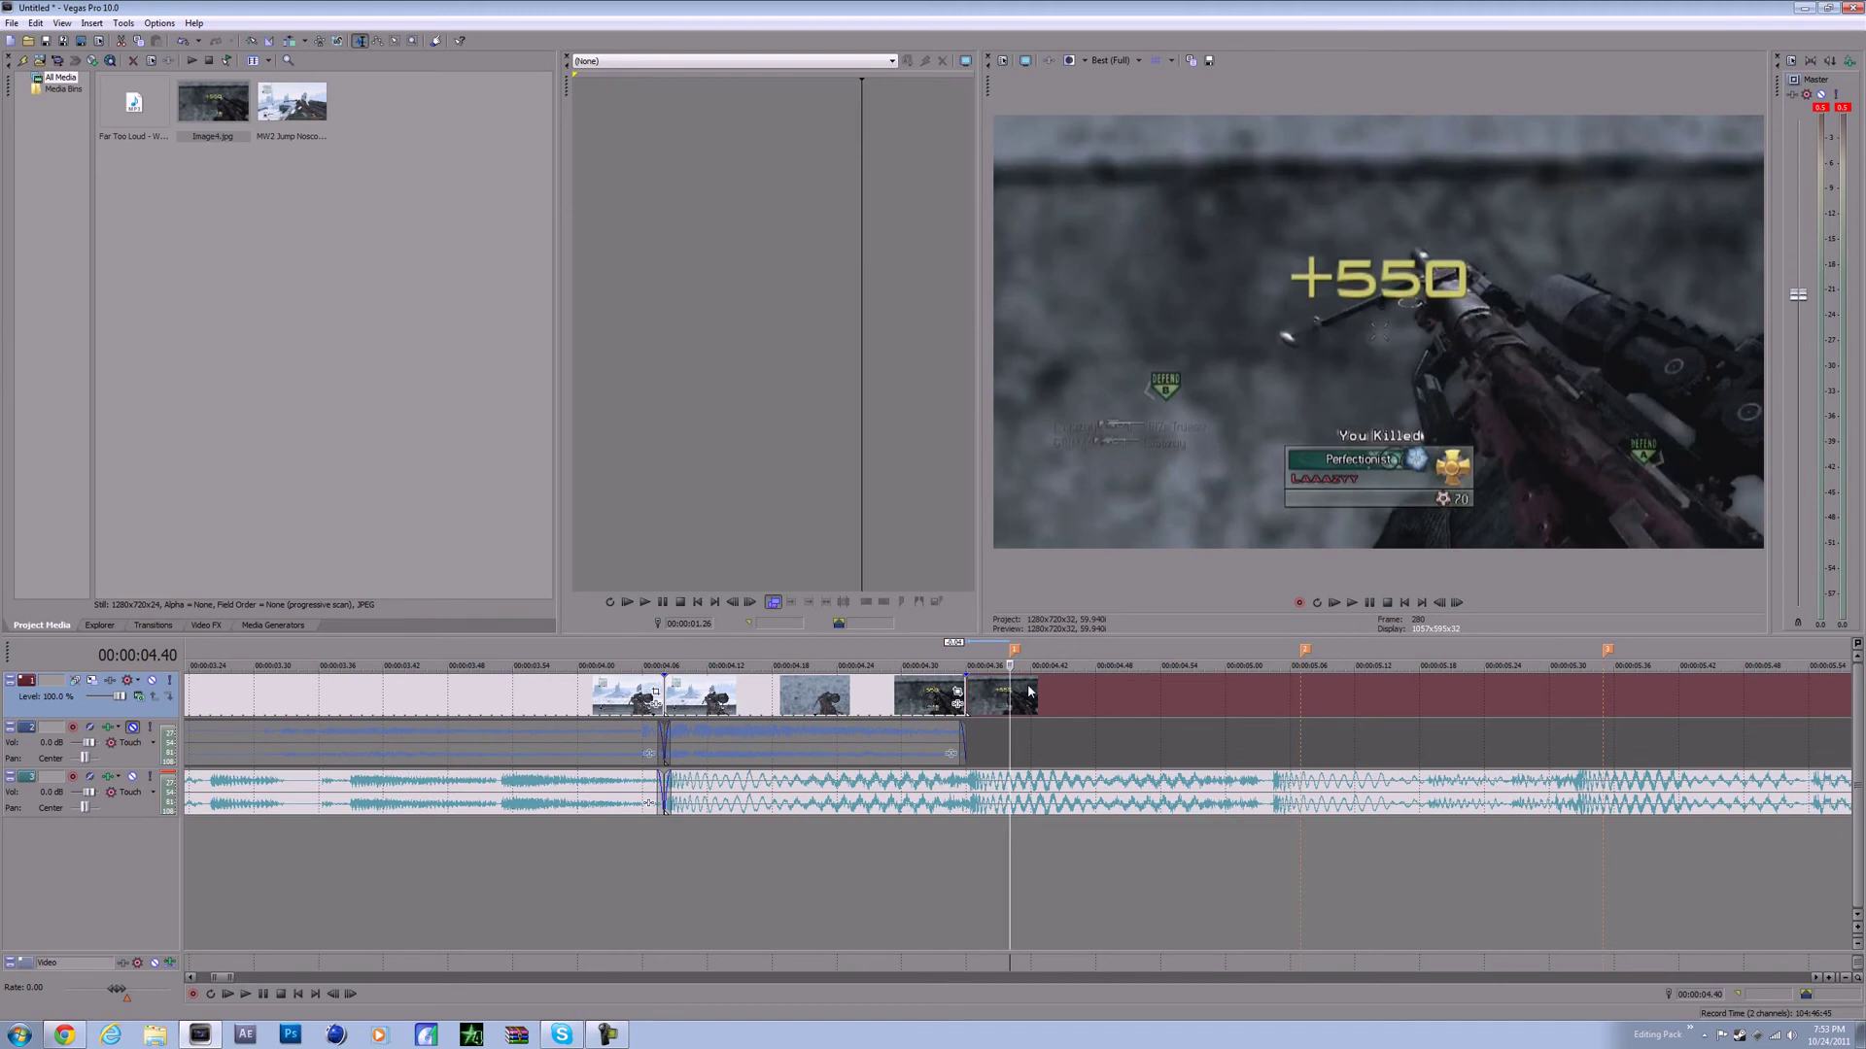
pyautogui.click(1029, 690)
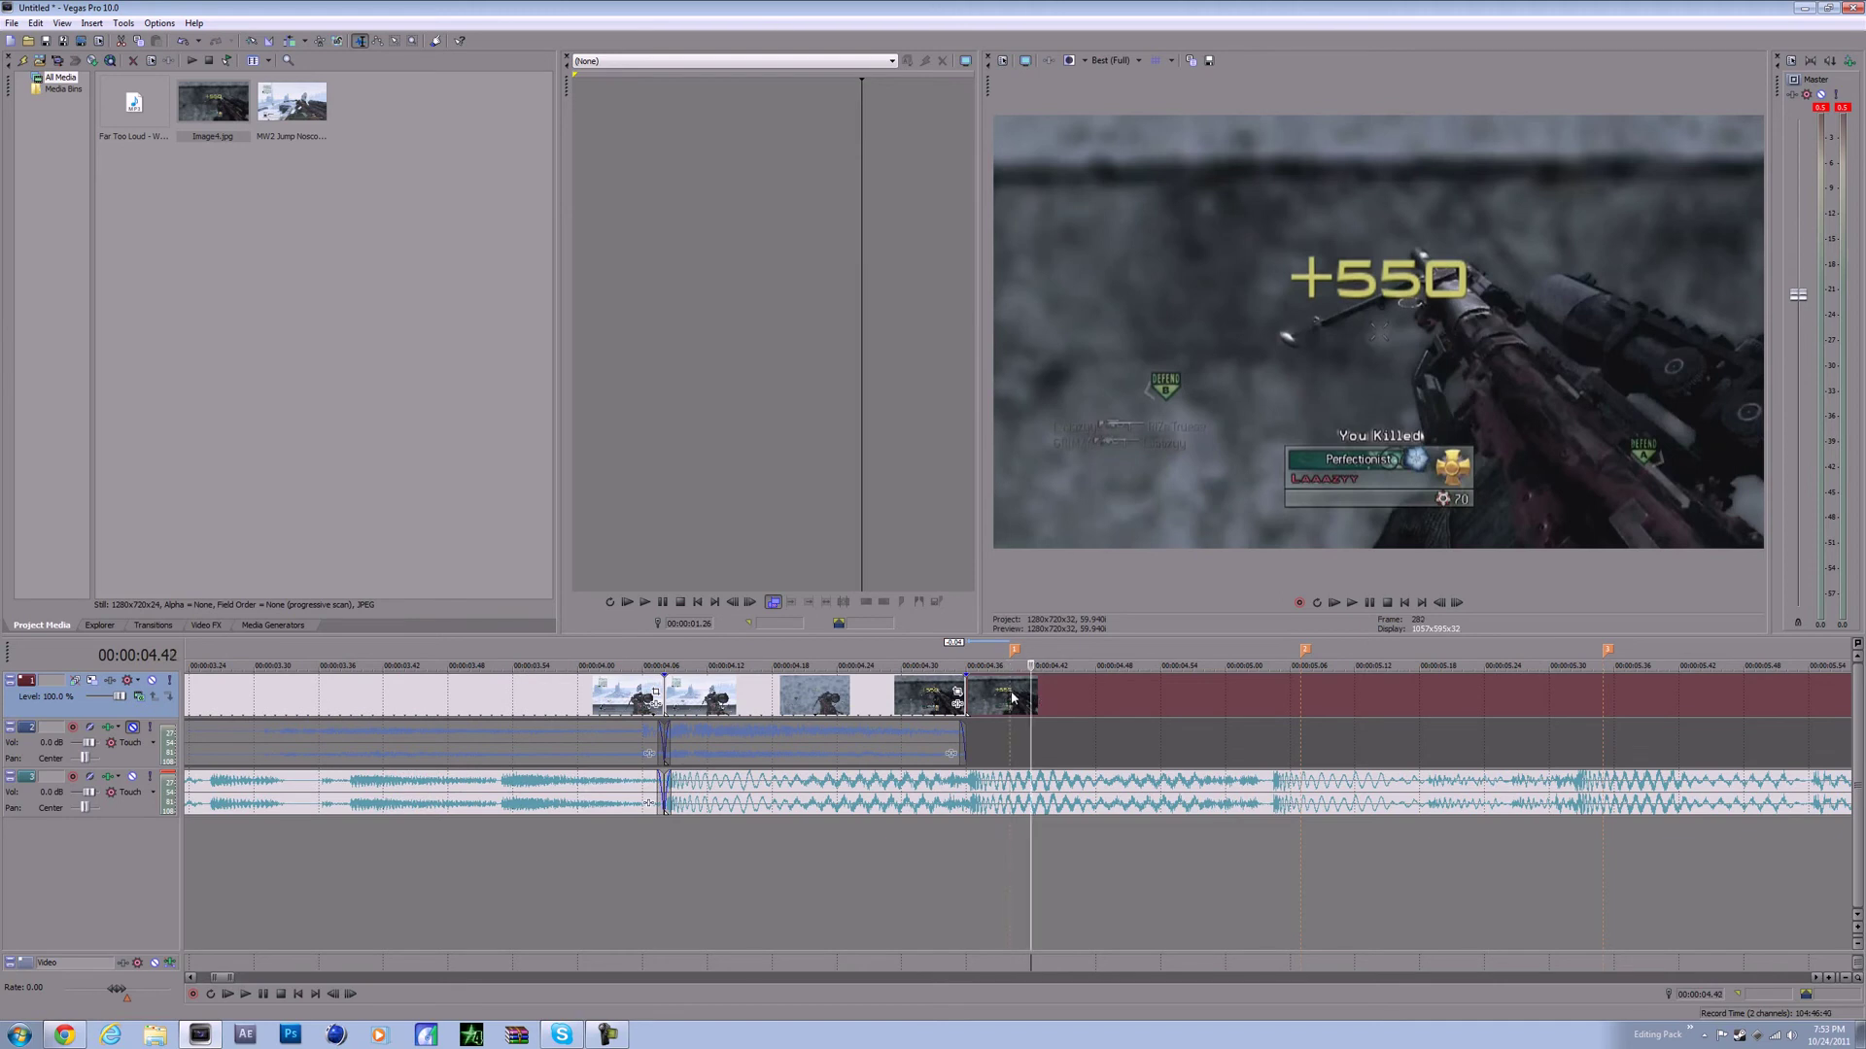
pyautogui.click(1010, 696)
pyautogui.press('s')
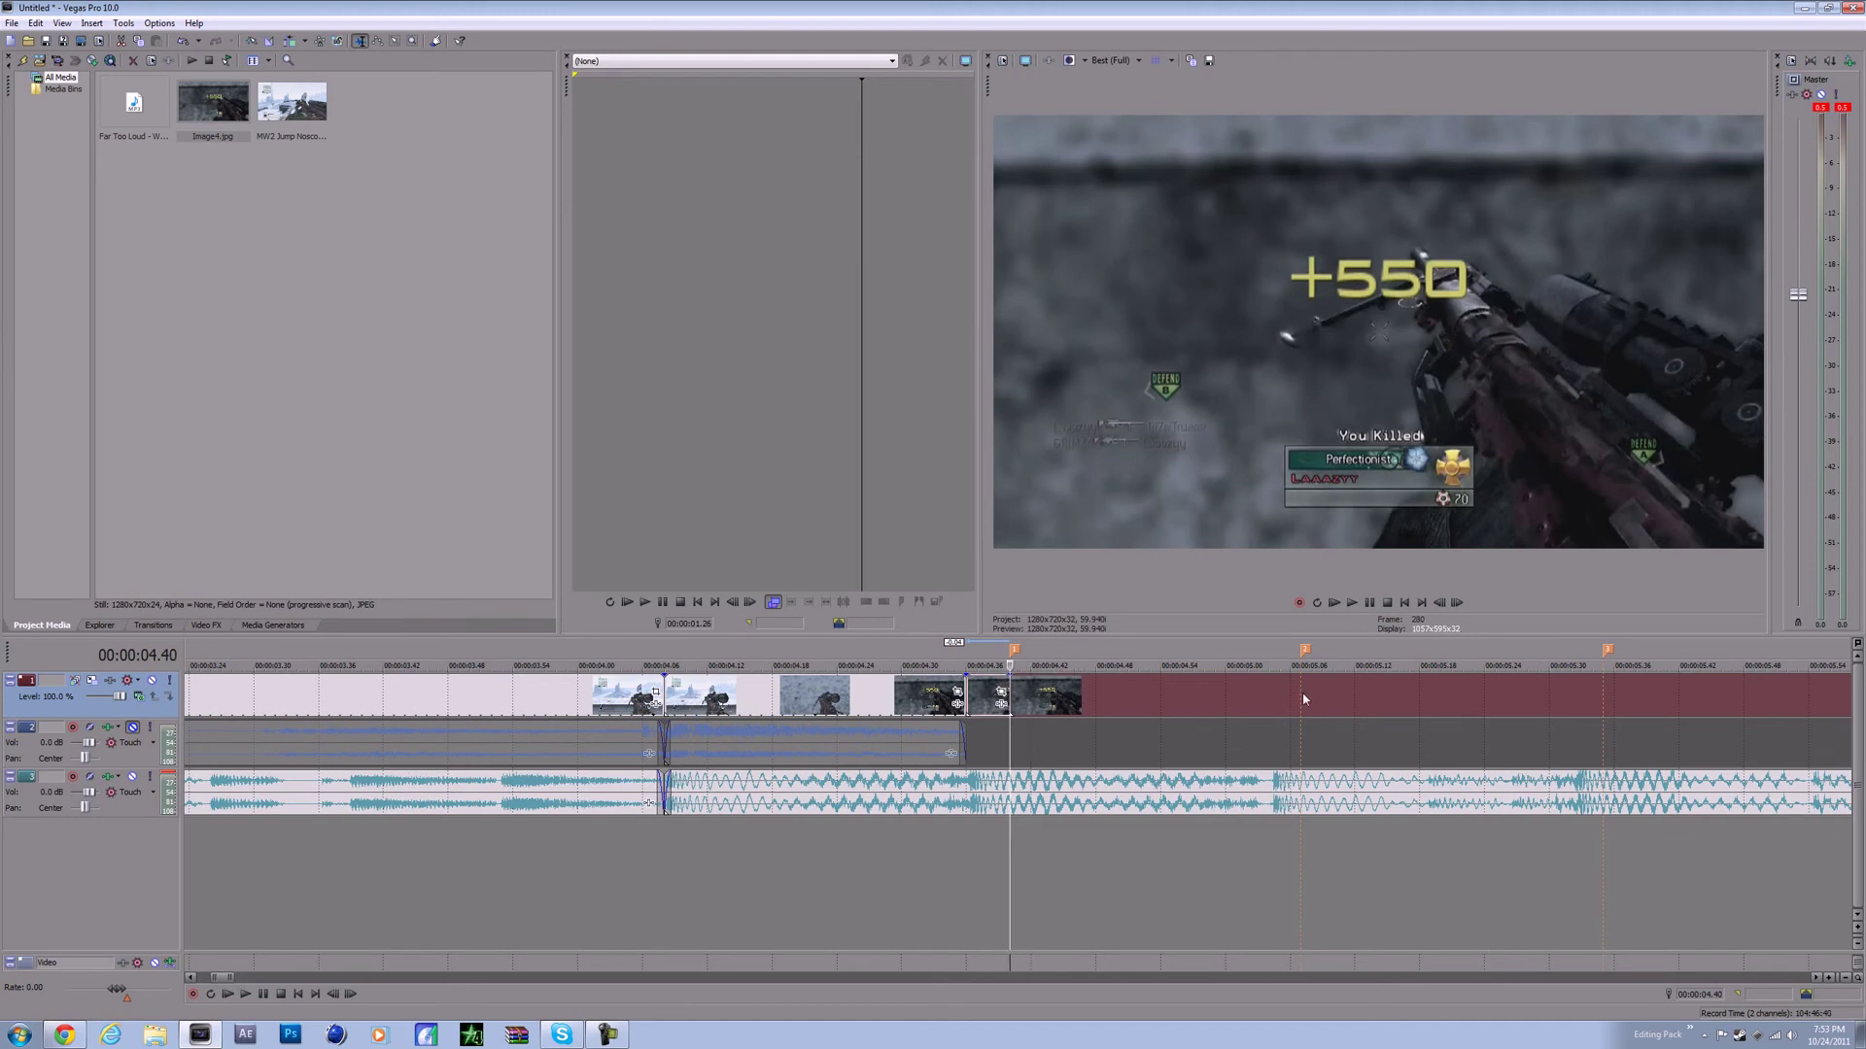
pyautogui.click(1302, 693)
pyautogui.press('s')
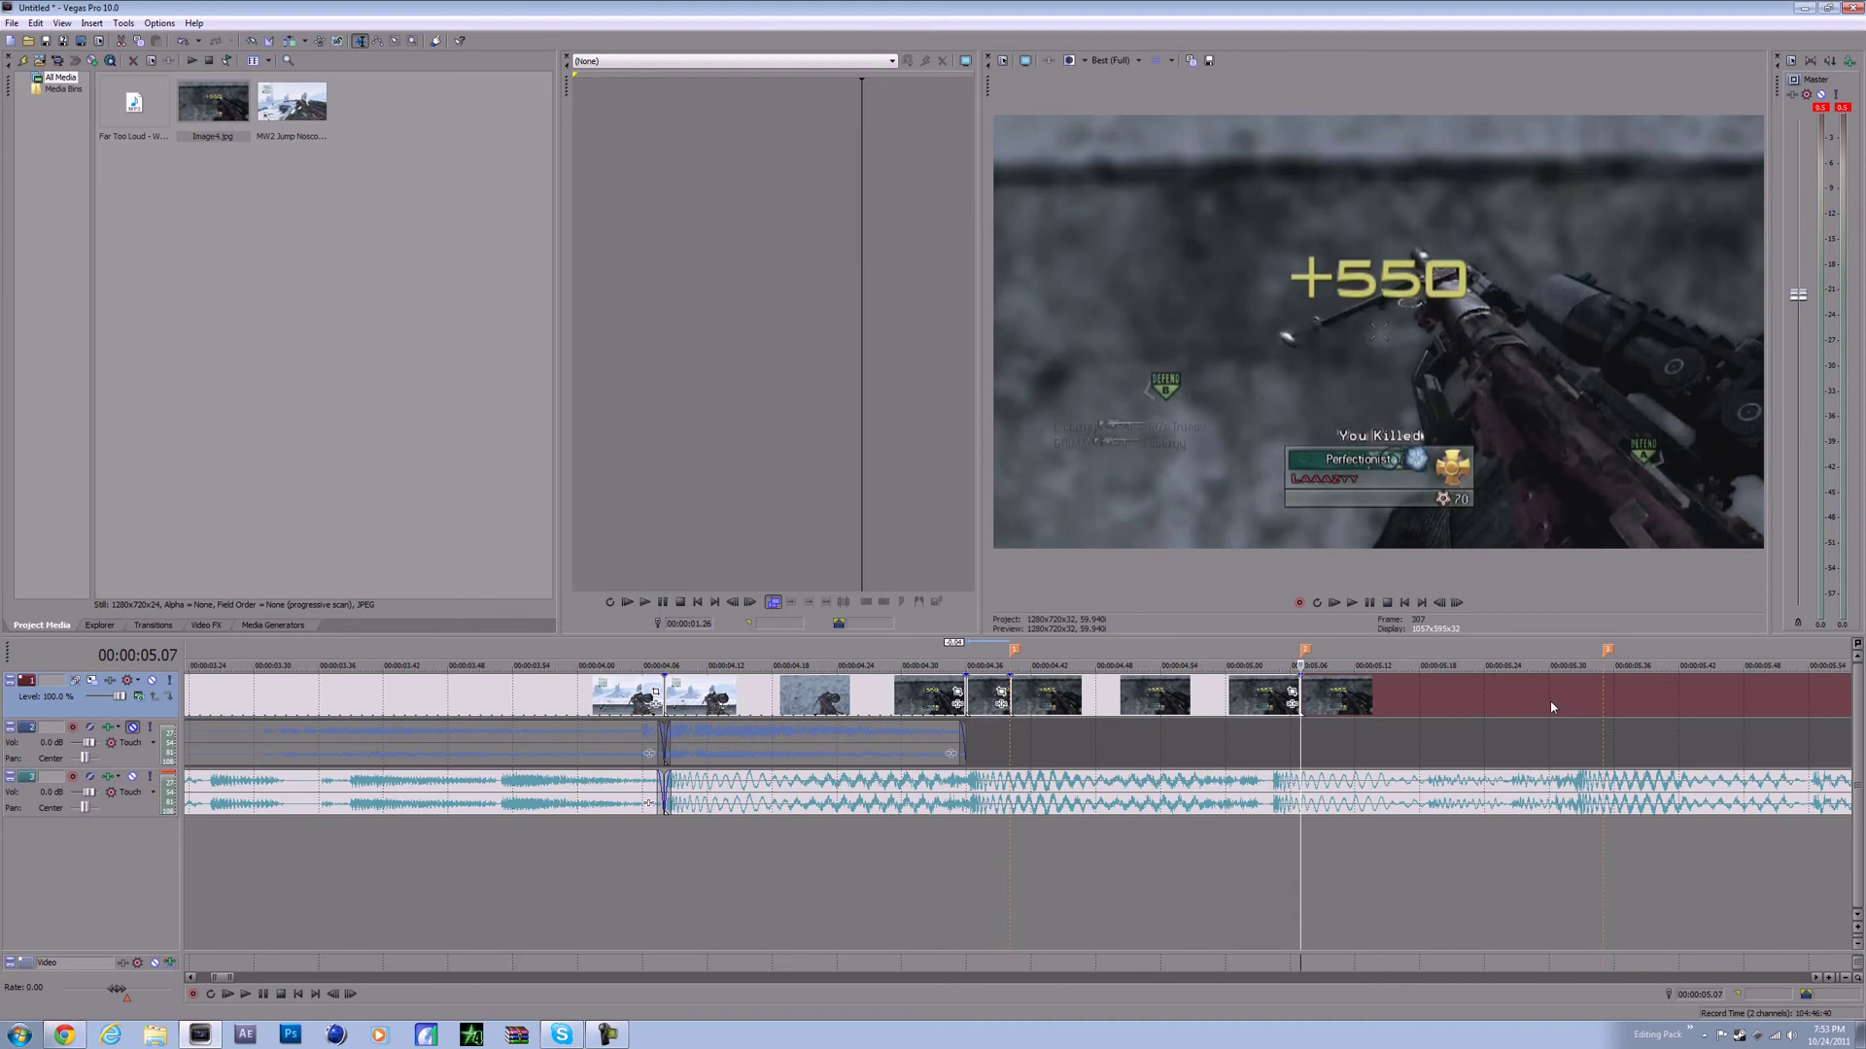
pyautogui.click(1603, 696)
pyautogui.press('s')
# - Split the rest of the Image4 still at the fourth, fifth, sixth and seventh beat markers
pyautogui.scroll(-1, 1605, 697)
pyautogui.click(1159, 710)
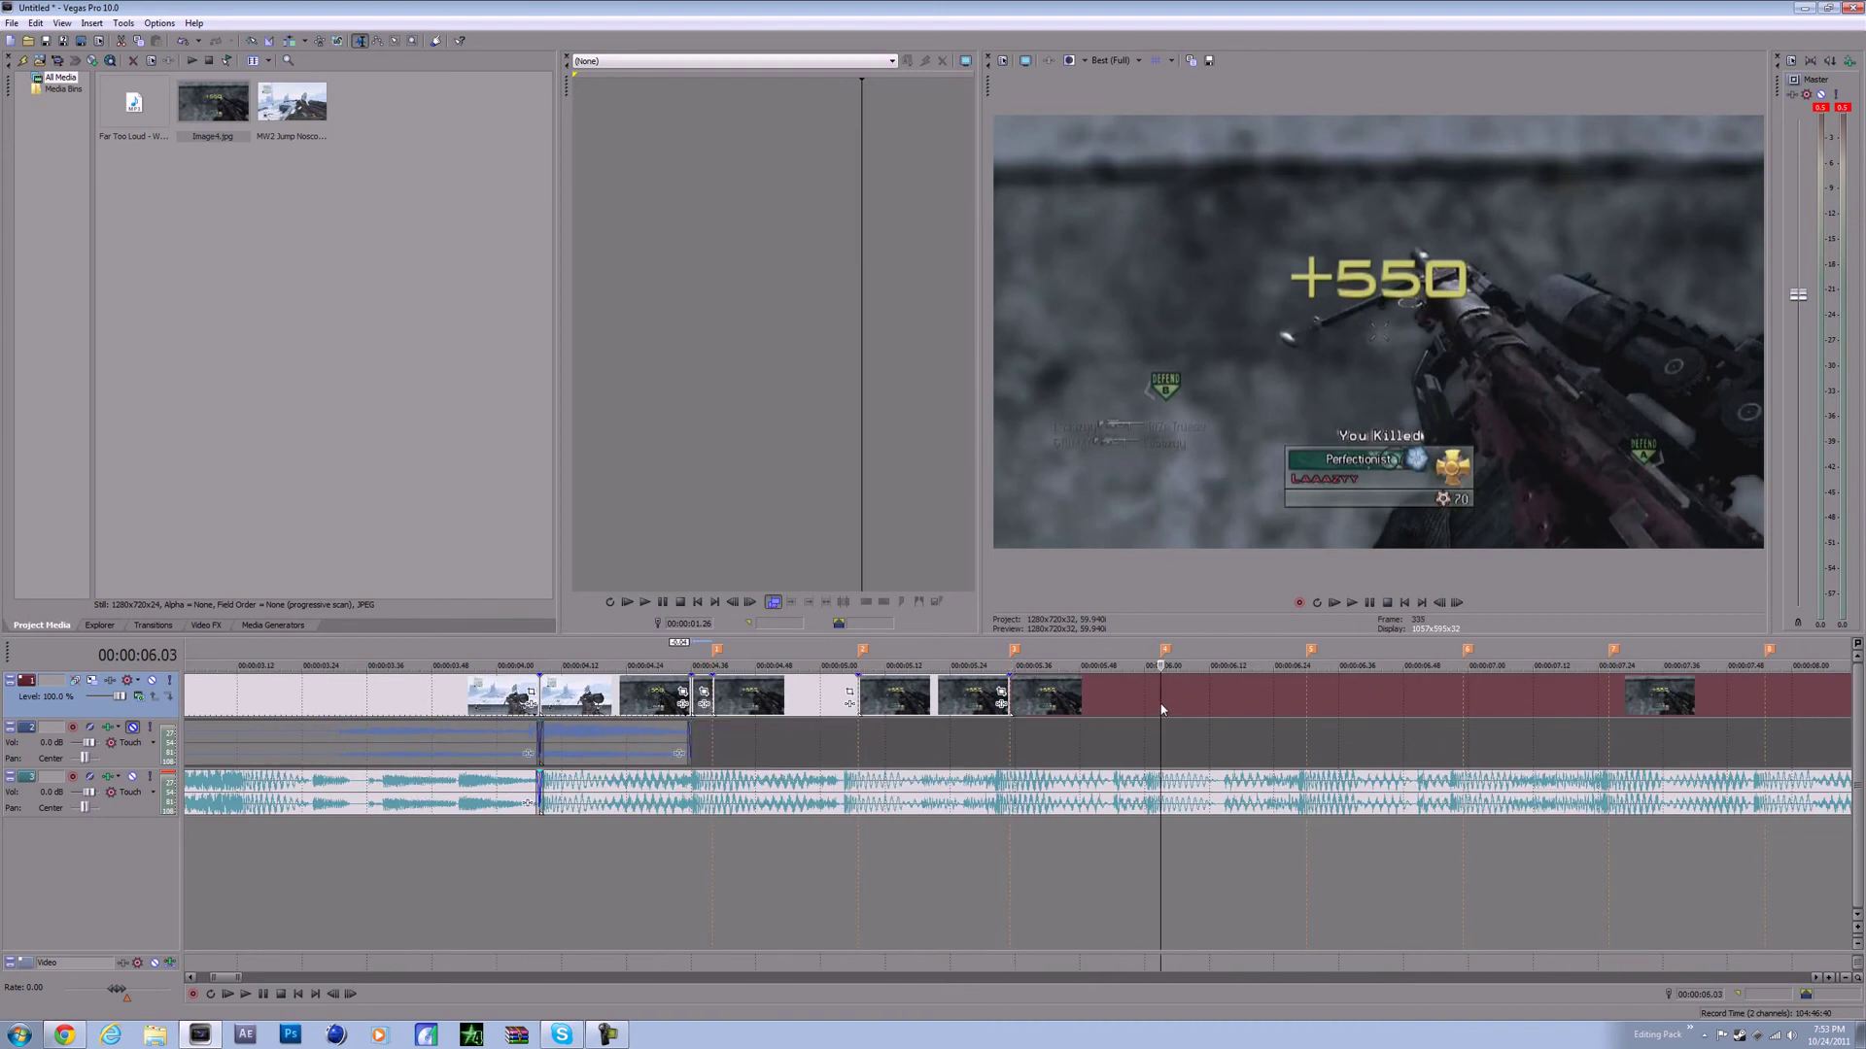
pyautogui.hotkey('ctrl', 'v')
pyautogui.click(1306, 694)
pyautogui.hotkey('ctrl', 'v')
pyautogui.click(1464, 696)
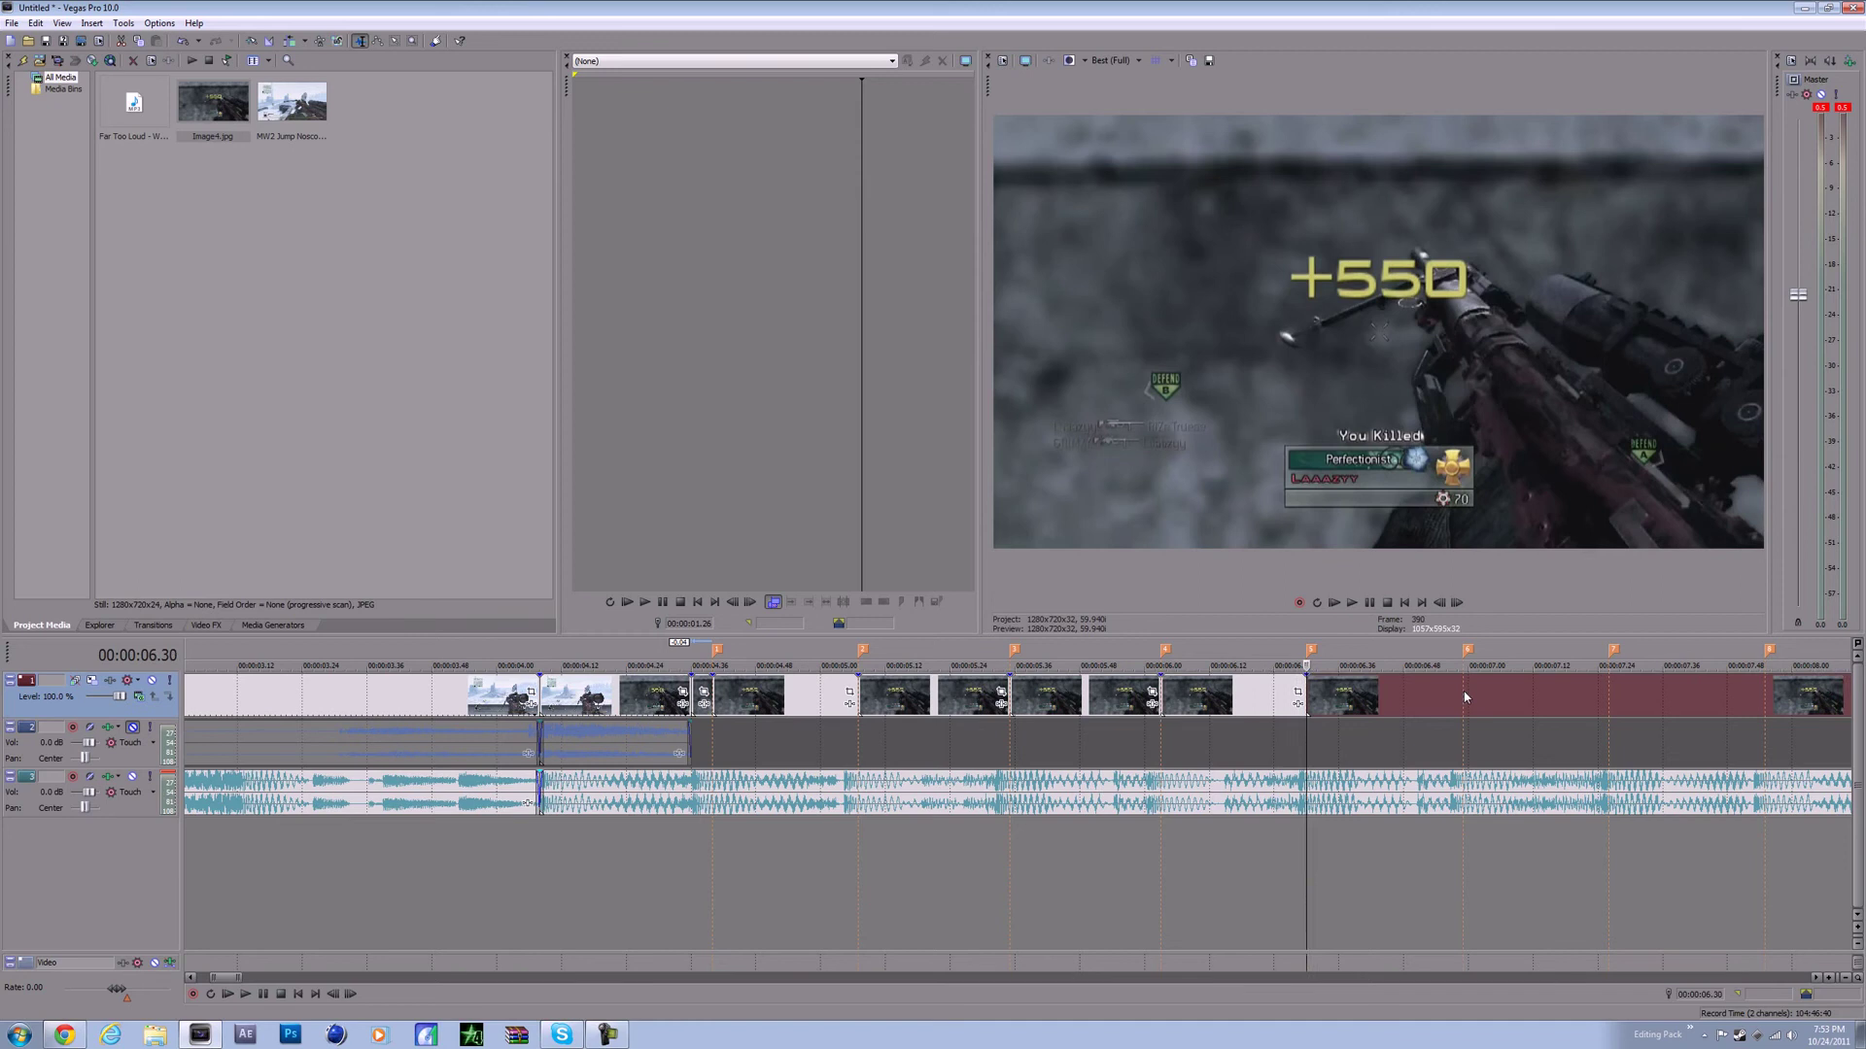
pyautogui.hotkey('ctrl', 'v')
pyautogui.click(1611, 692)
pyautogui.hotkey('ctrl', 'v')
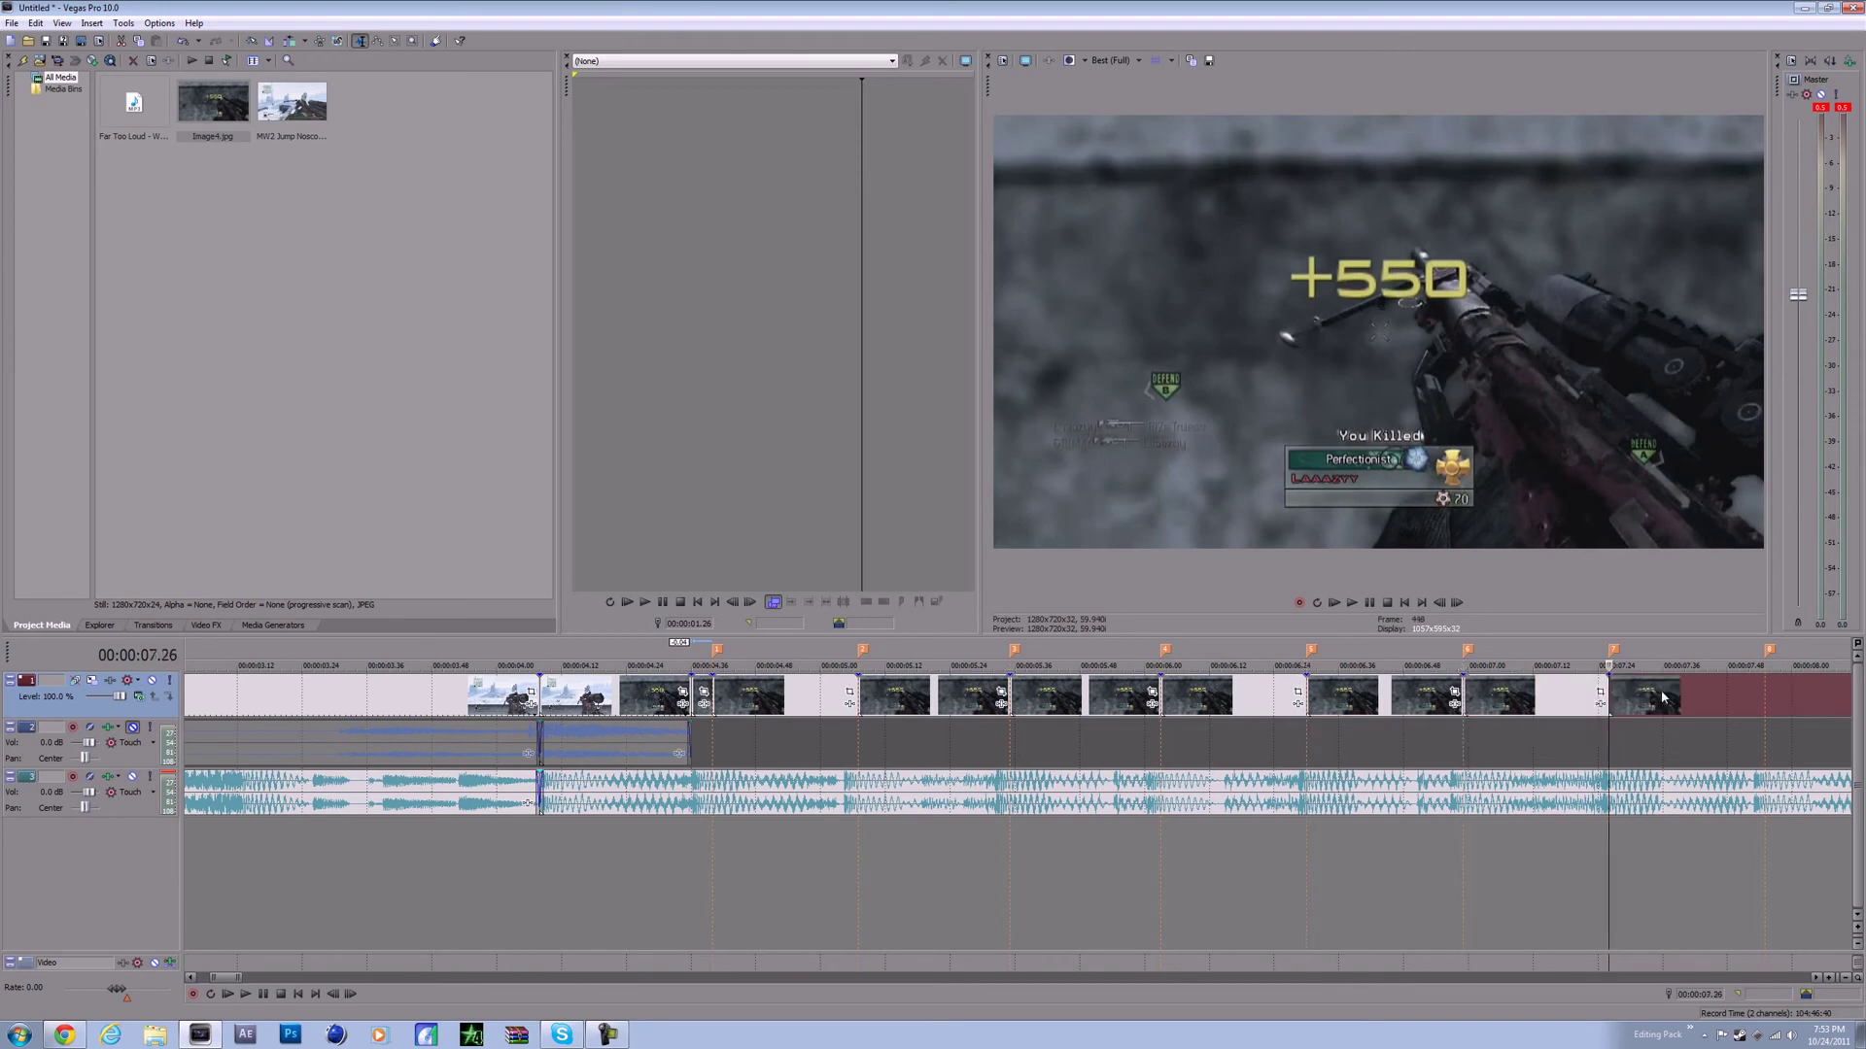
# - Apply the Beat pan/crop preset at the start of the still segment between the first and second markers
pyautogui.click(850, 692)
pyautogui.click(1432, 171)
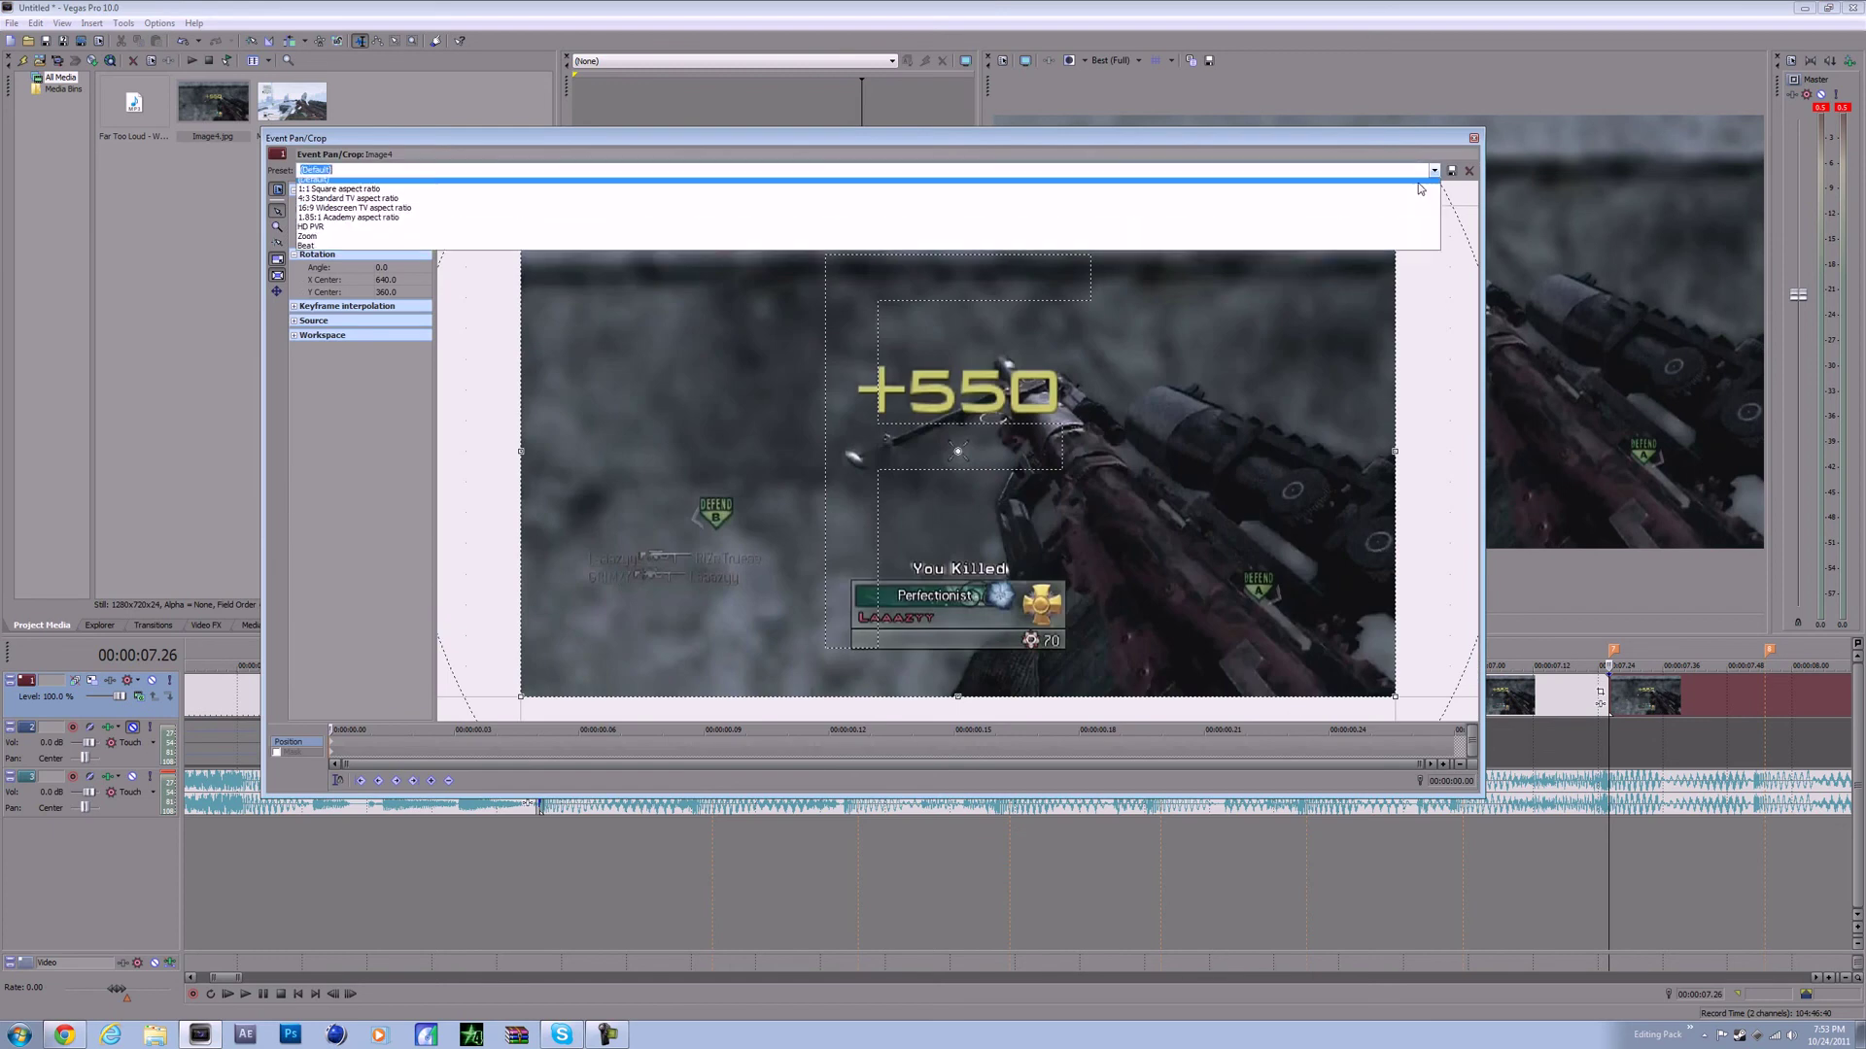
pyautogui.click(1396, 247)
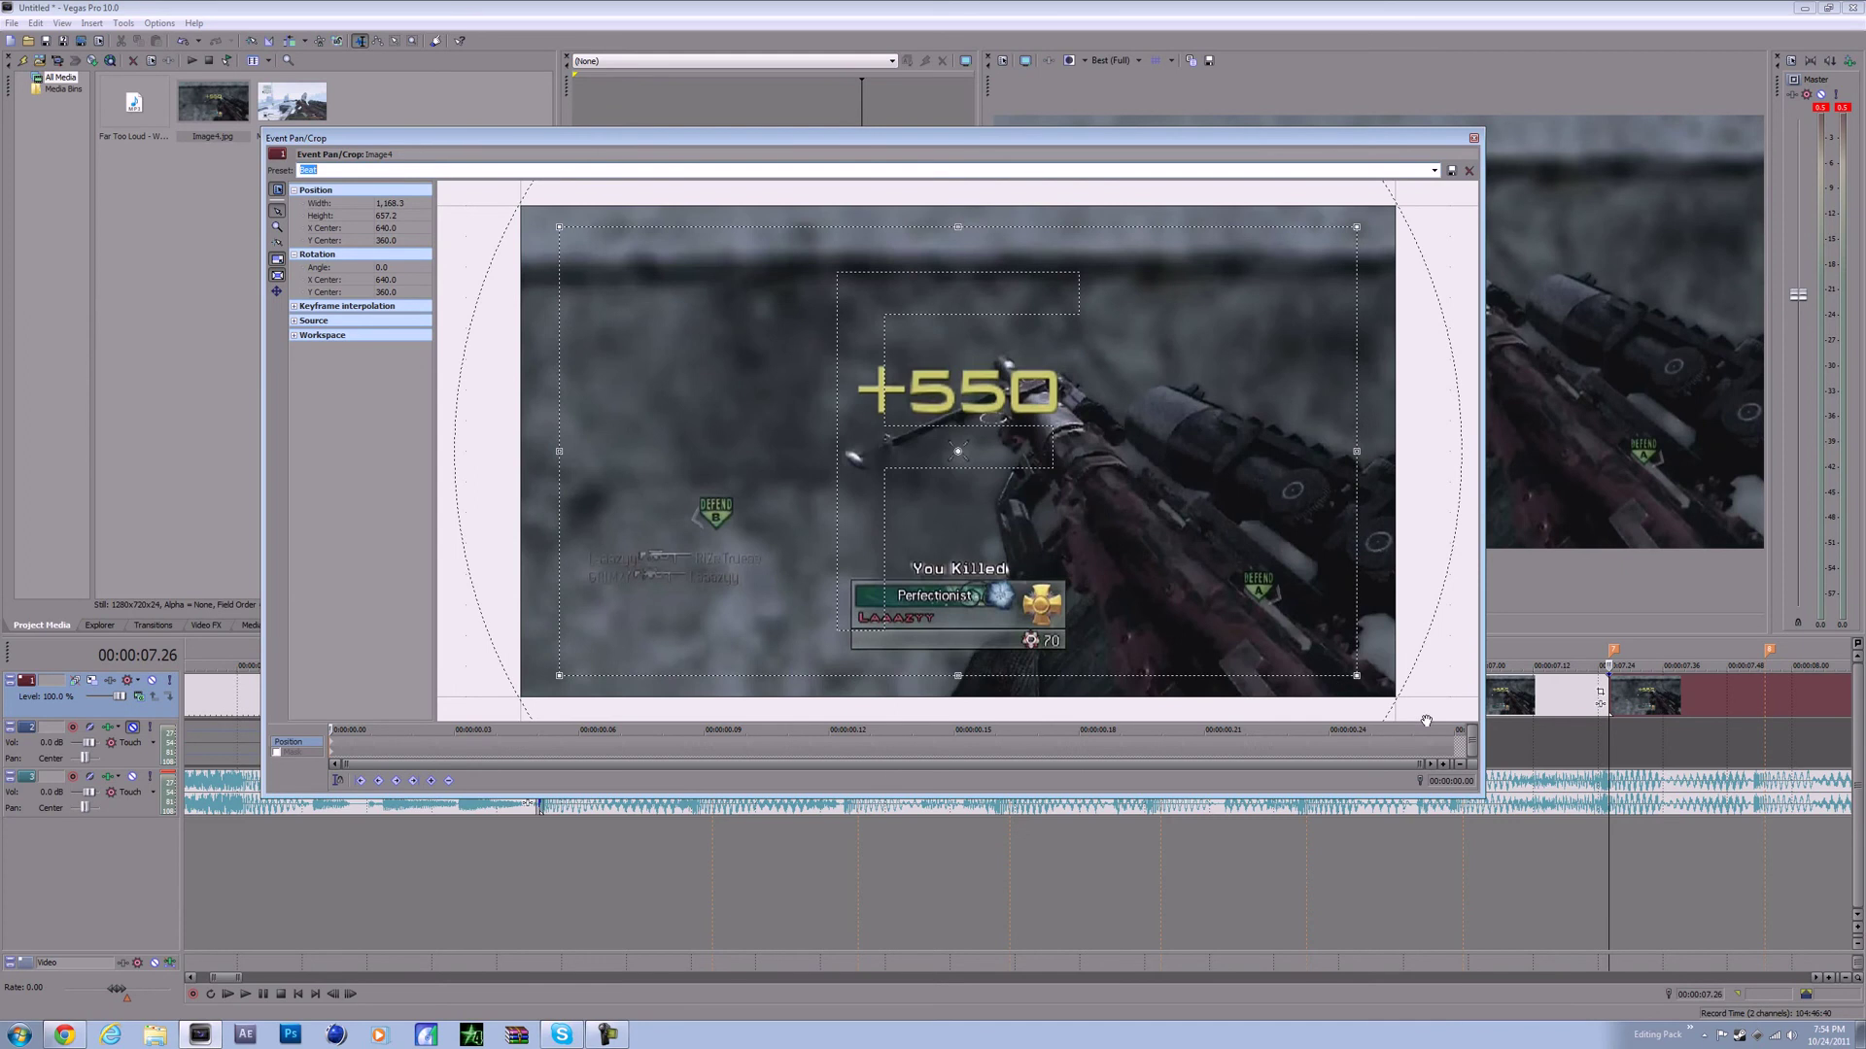
# - Add a pan/crop keyframe with the Default preset at the end of the same still segment and close the Pan/Crop window
pyautogui.click(1448, 736)
pyautogui.click(1433, 170)
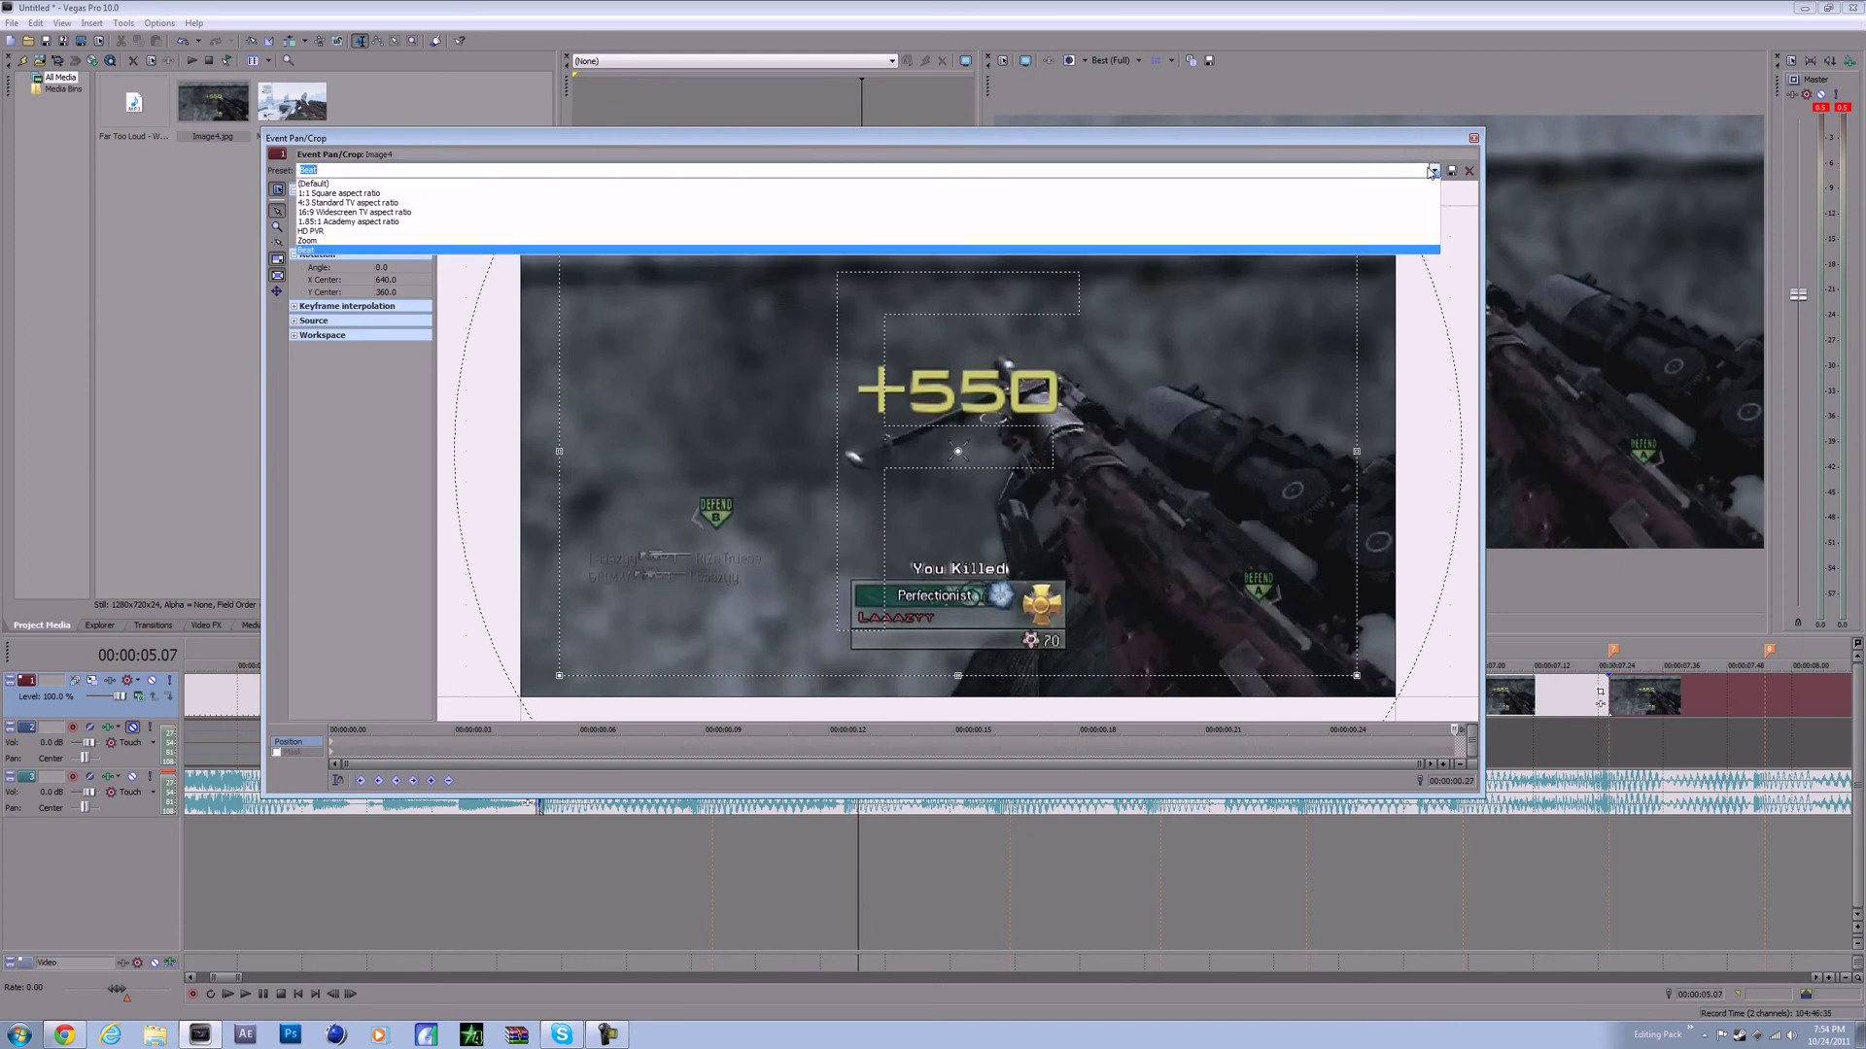
pyautogui.click(1332, 234)
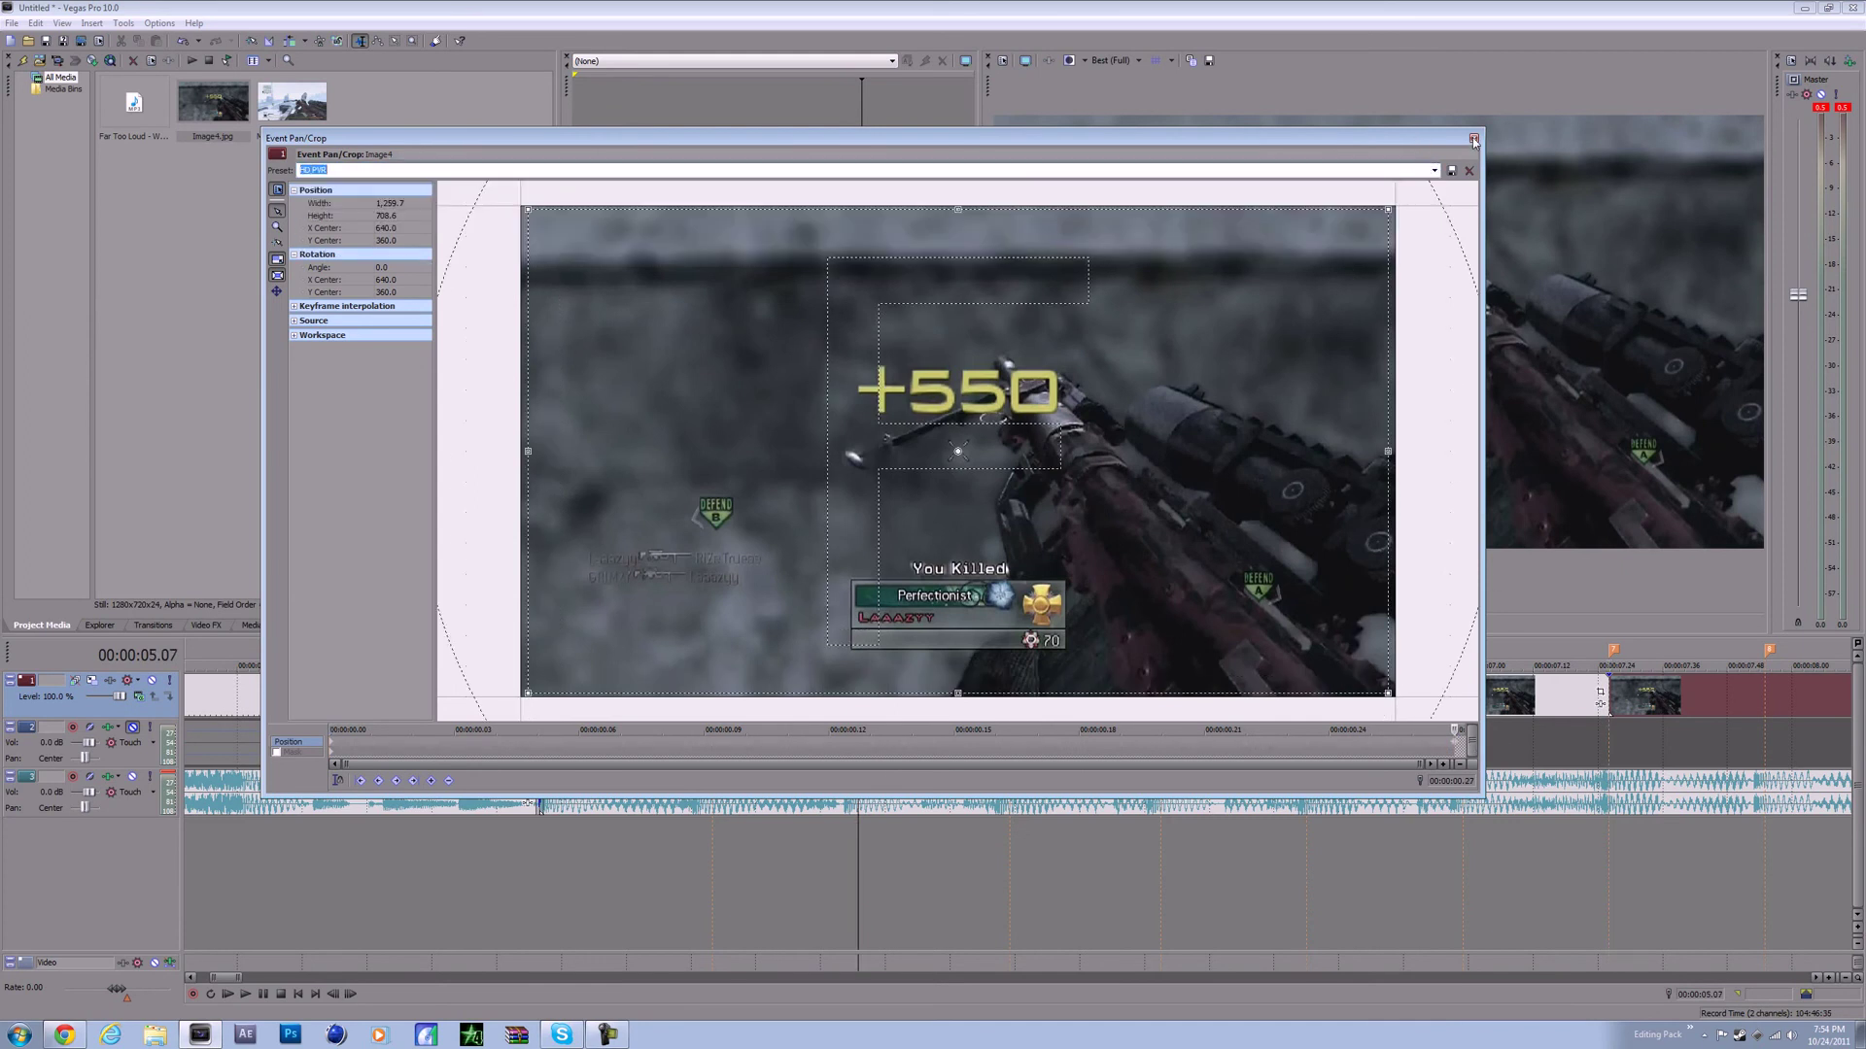
pyautogui.click(1433, 170)
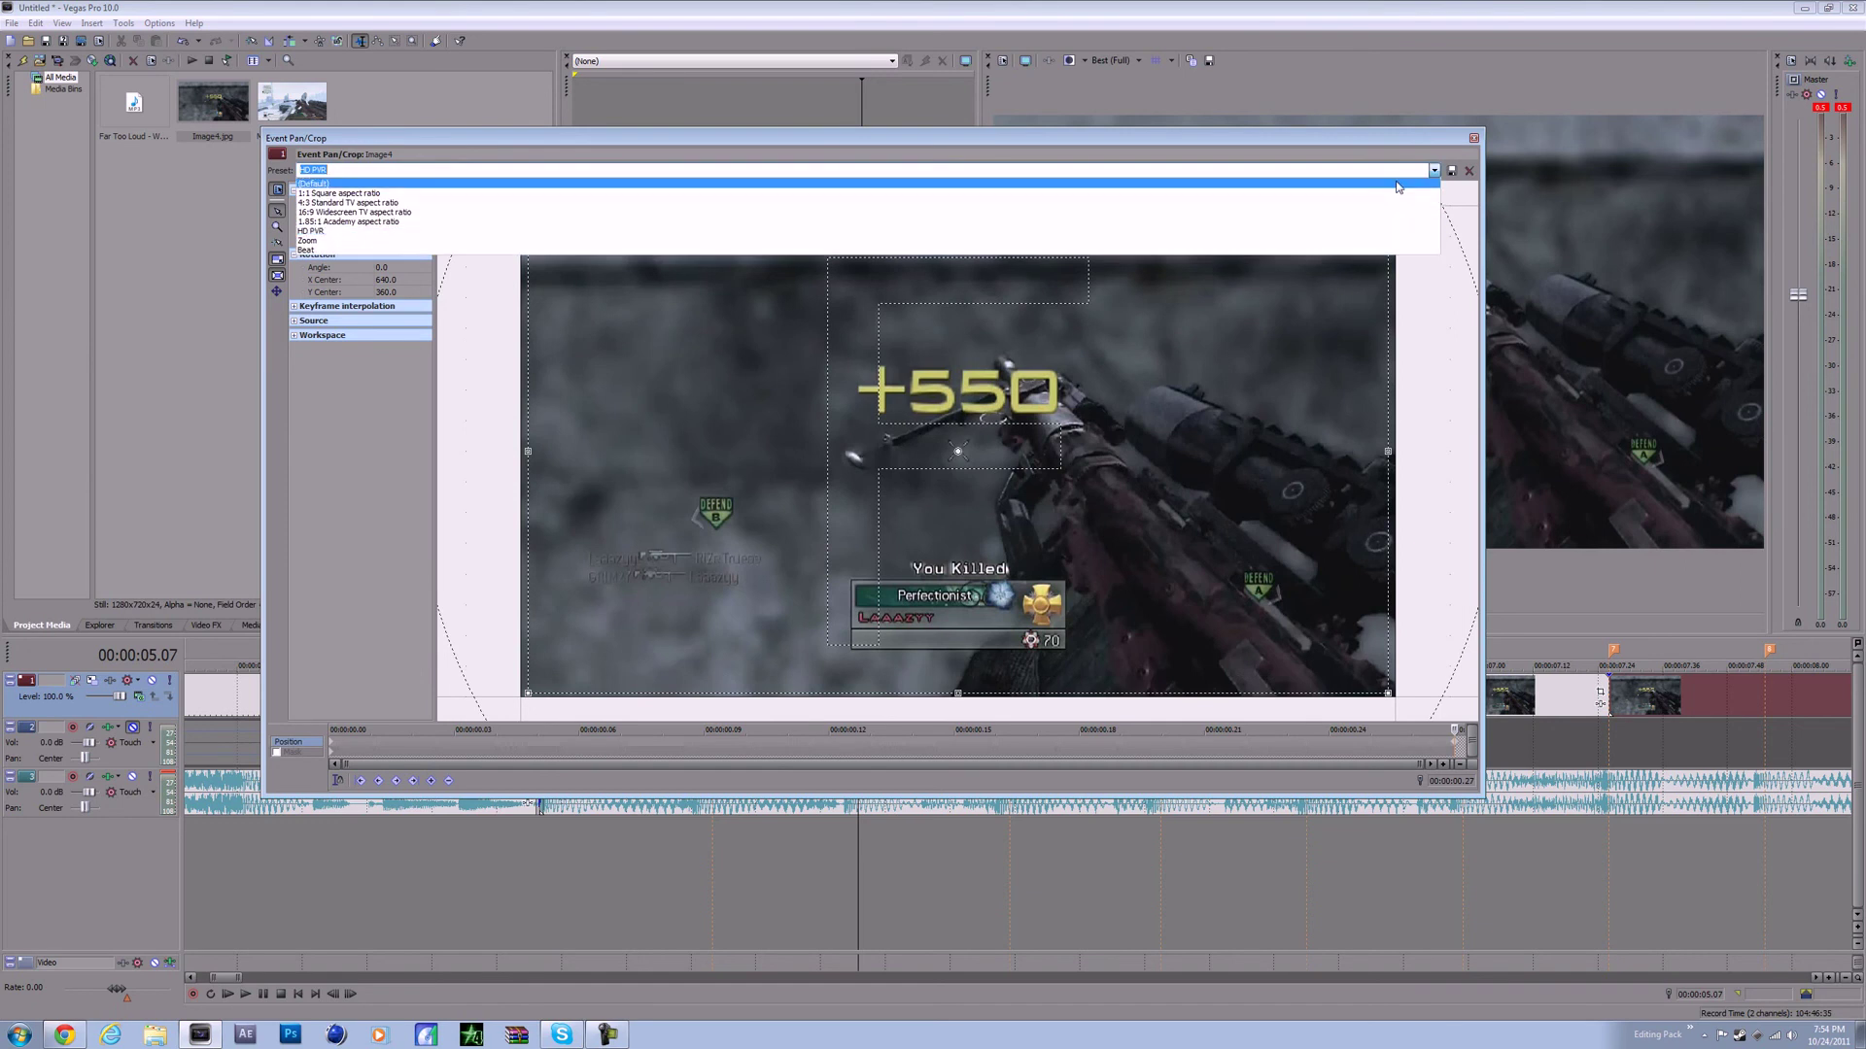
pyautogui.click(1395, 185)
pyautogui.click(1473, 139)
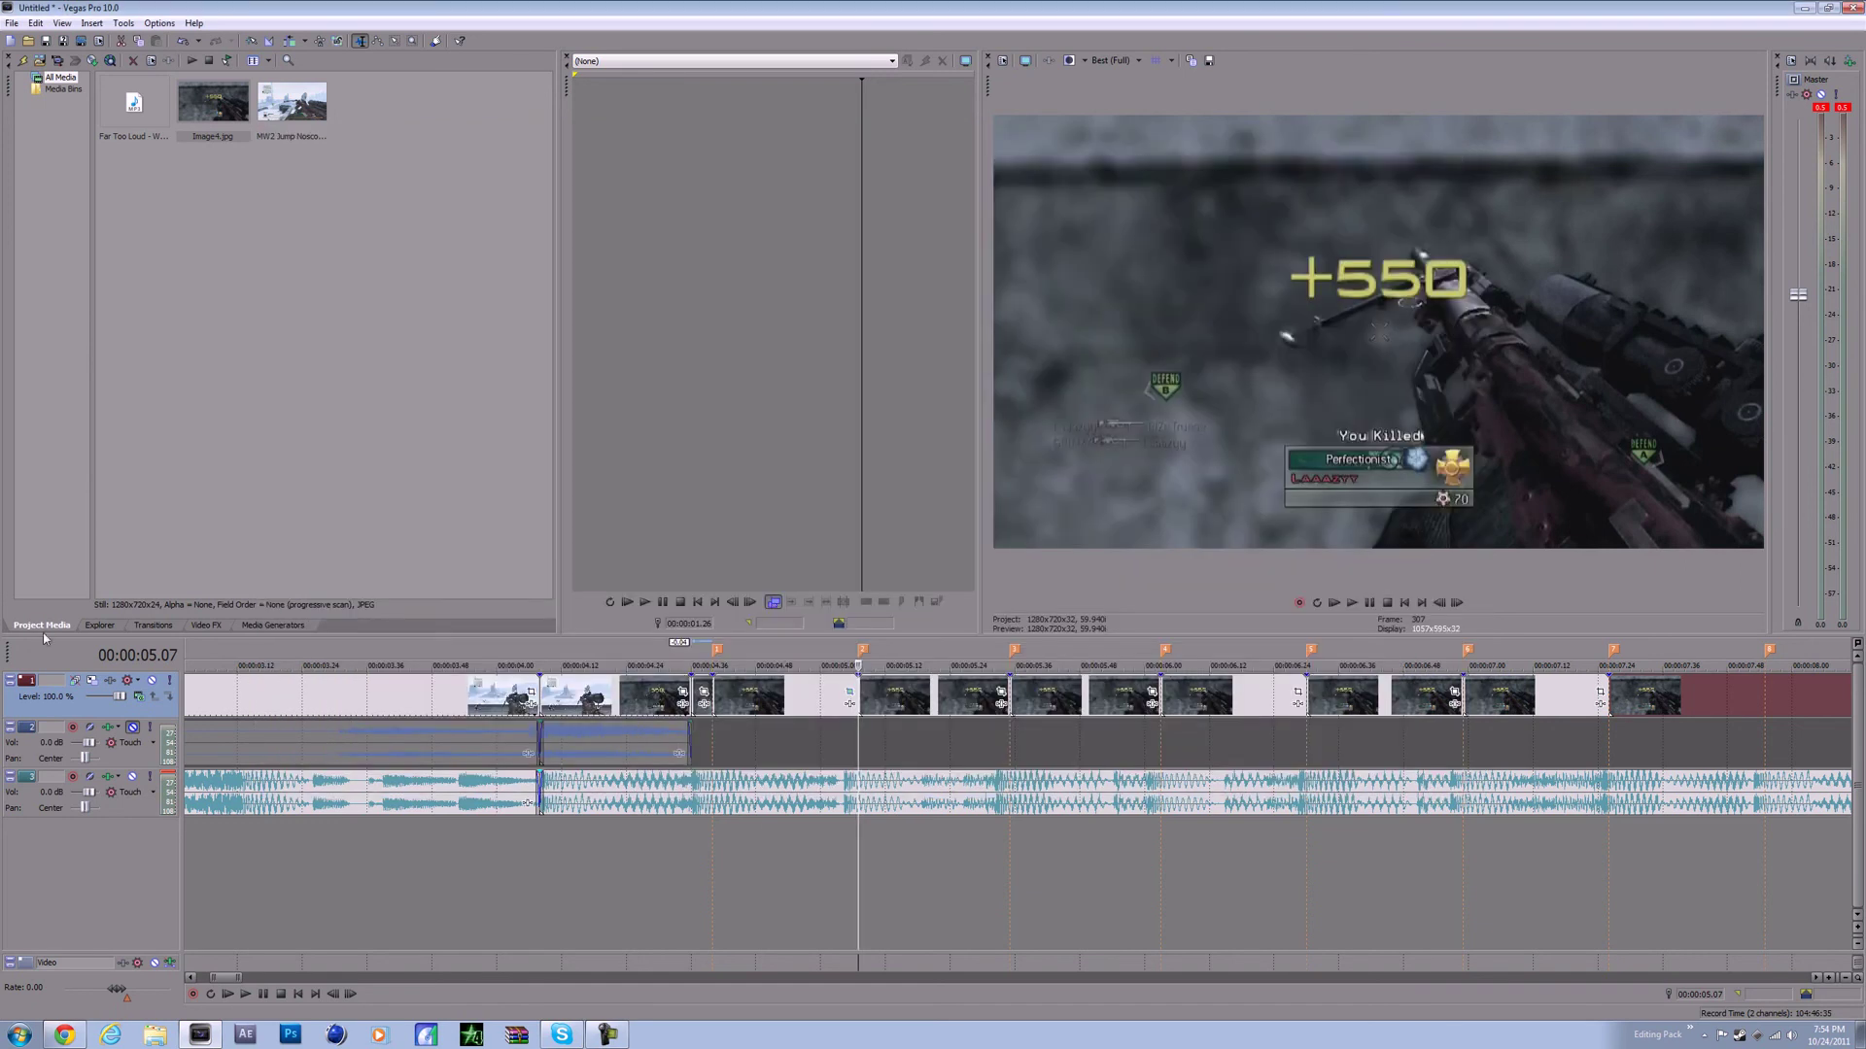
# - Apply the Brighter preset of Brightness and Contrast to that segment, setting brightness, contrast and contrast center to 0 at its end
pyautogui.click(206, 625)
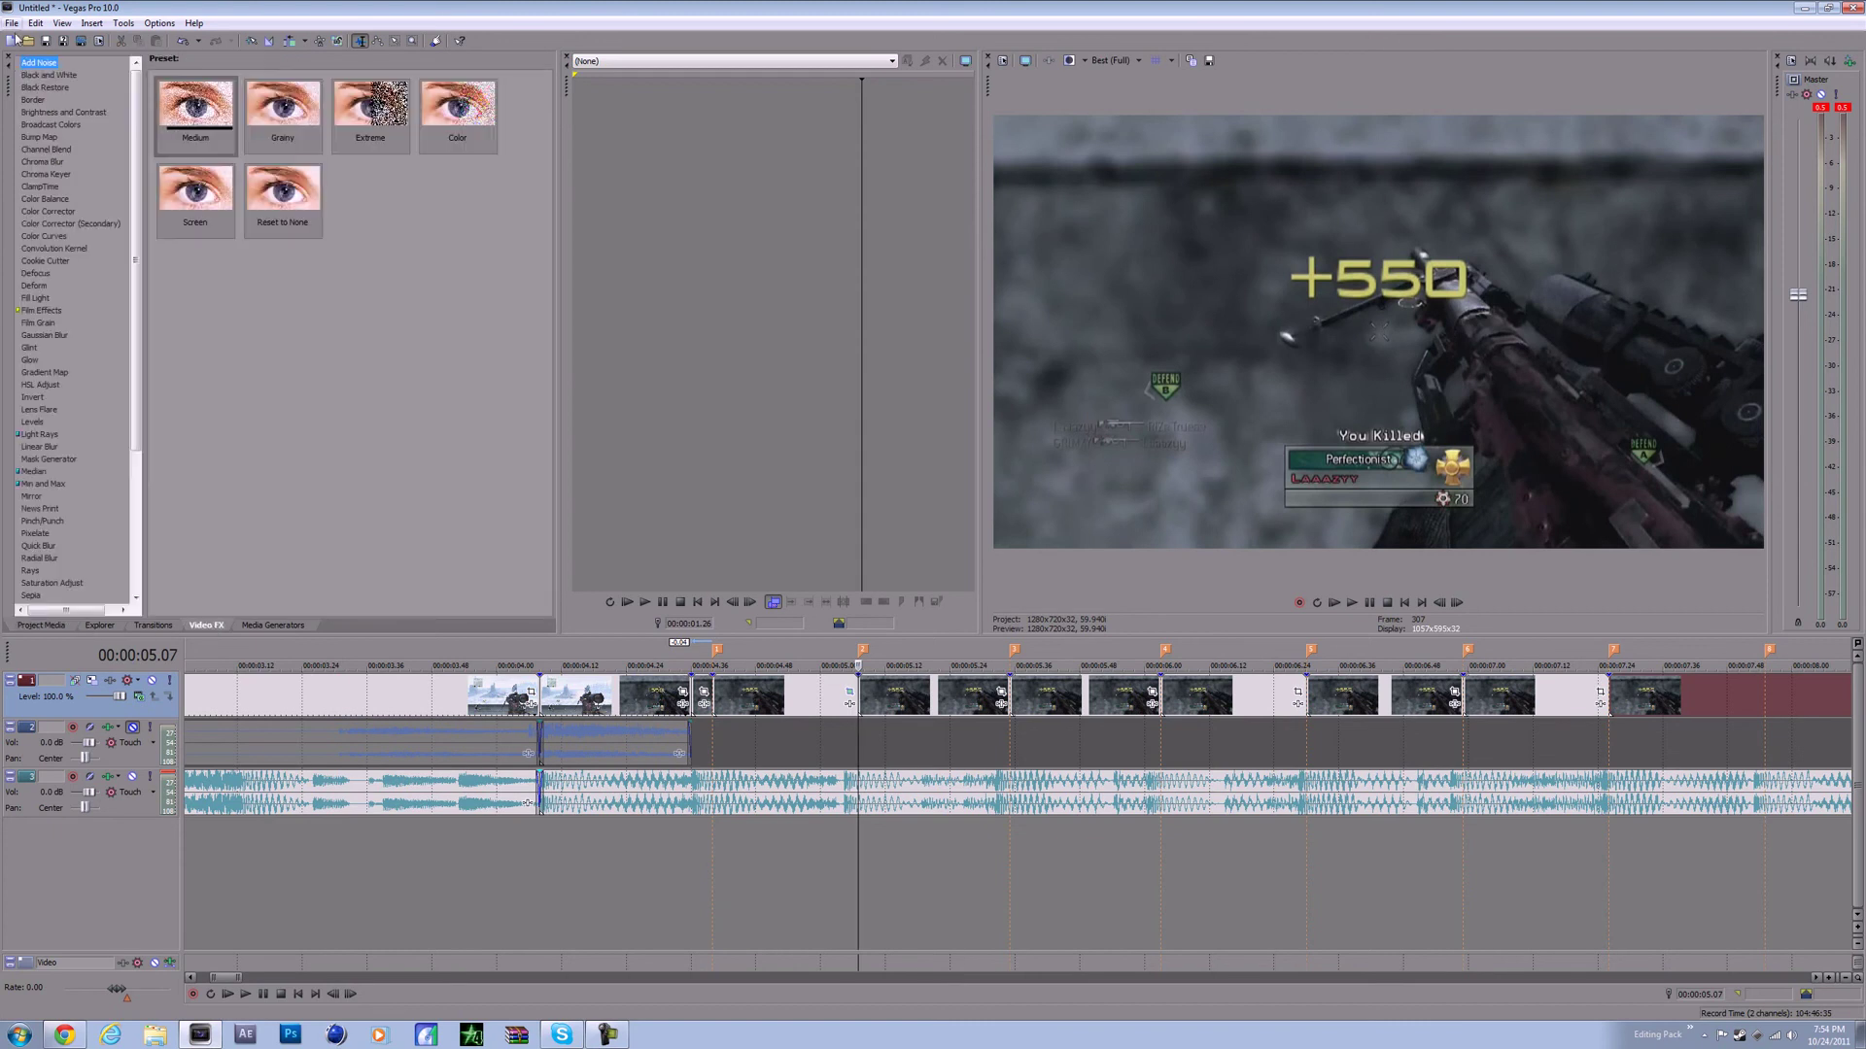
pyautogui.moveTo(280, 105); pyautogui.dragTo(284, 131)
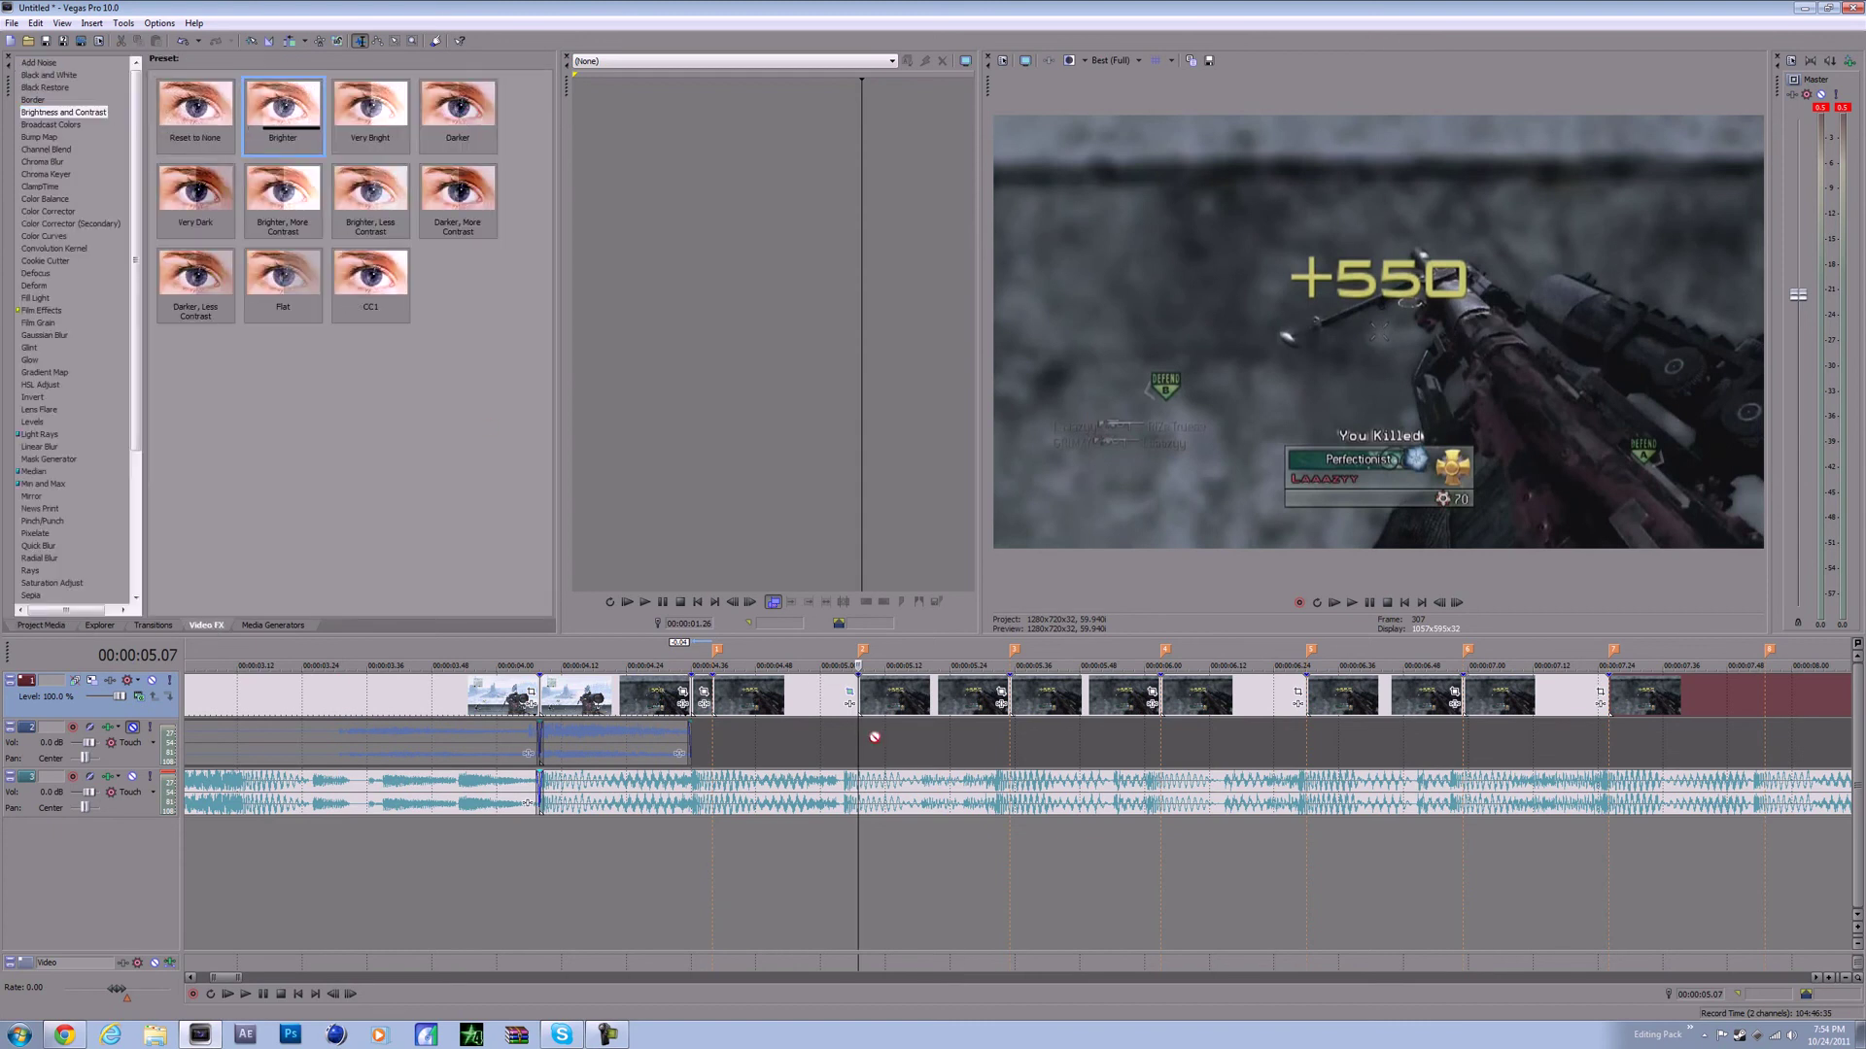
pyautogui.moveTo(874, 738); pyautogui.dragTo(777, 669)
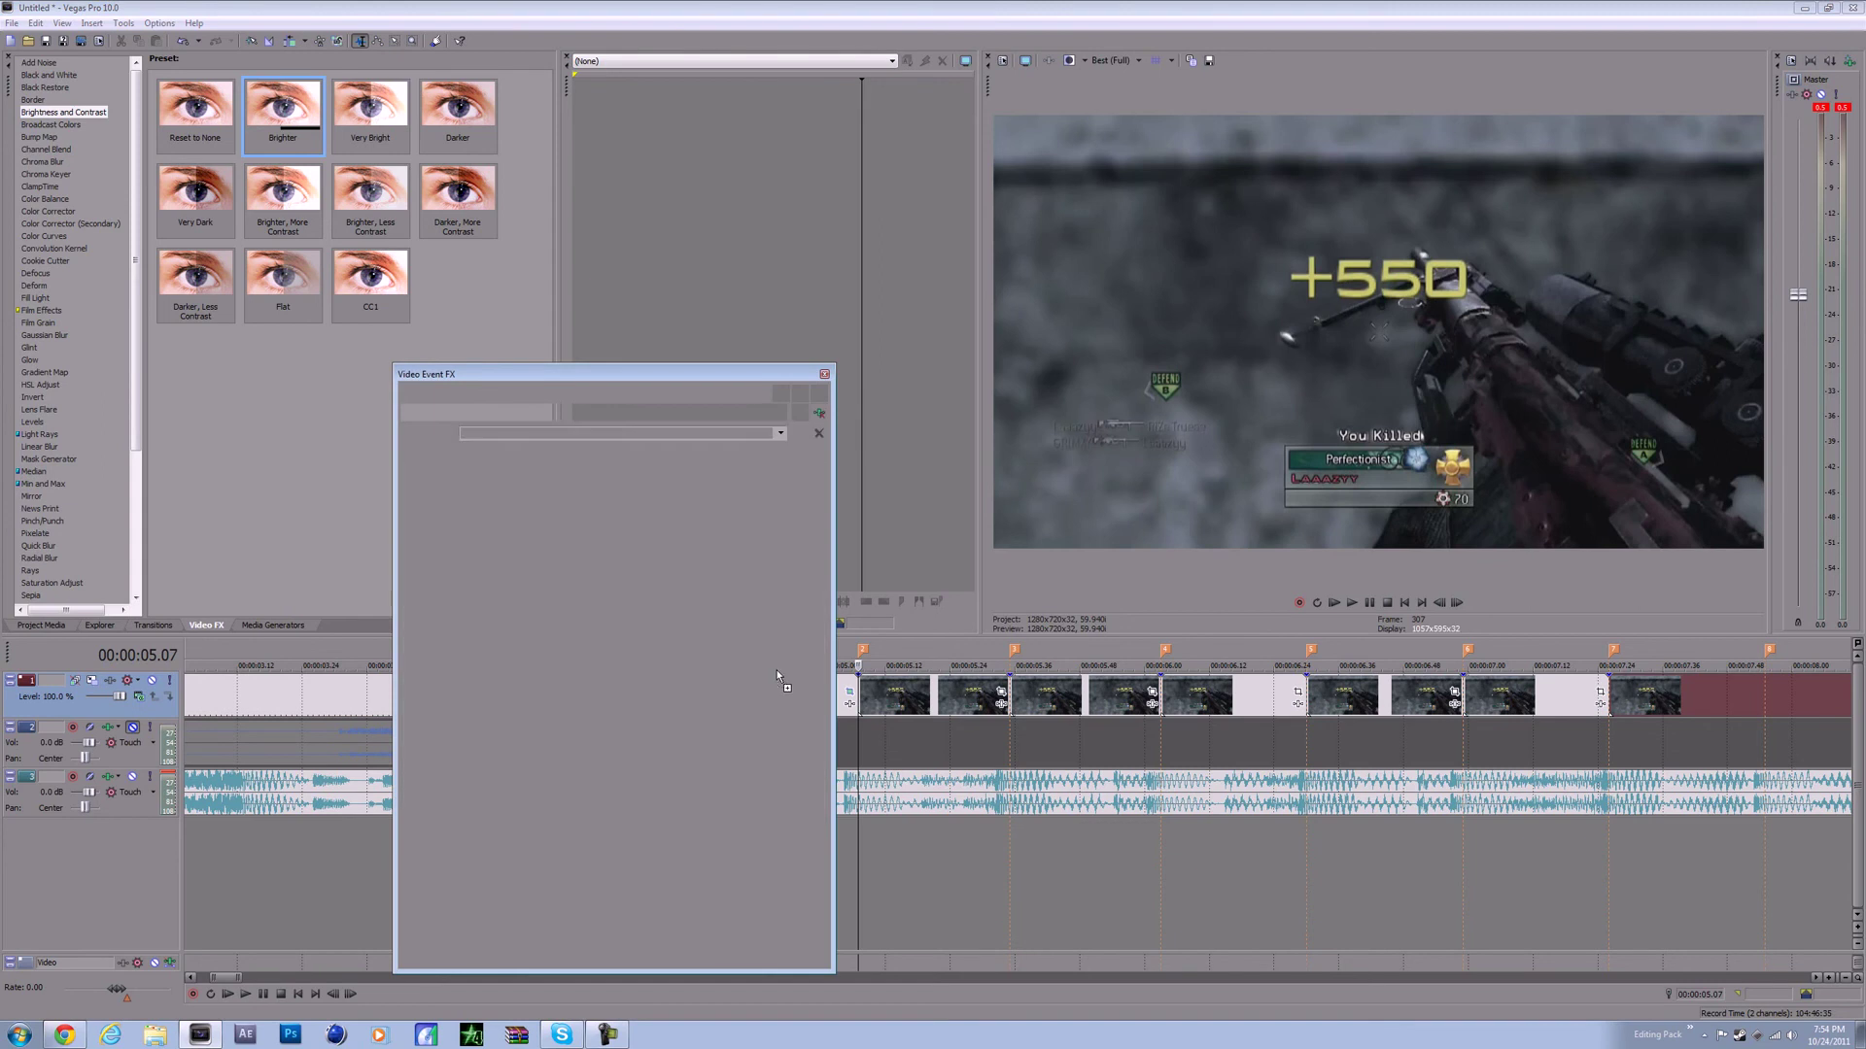
pyautogui.click(440, 958)
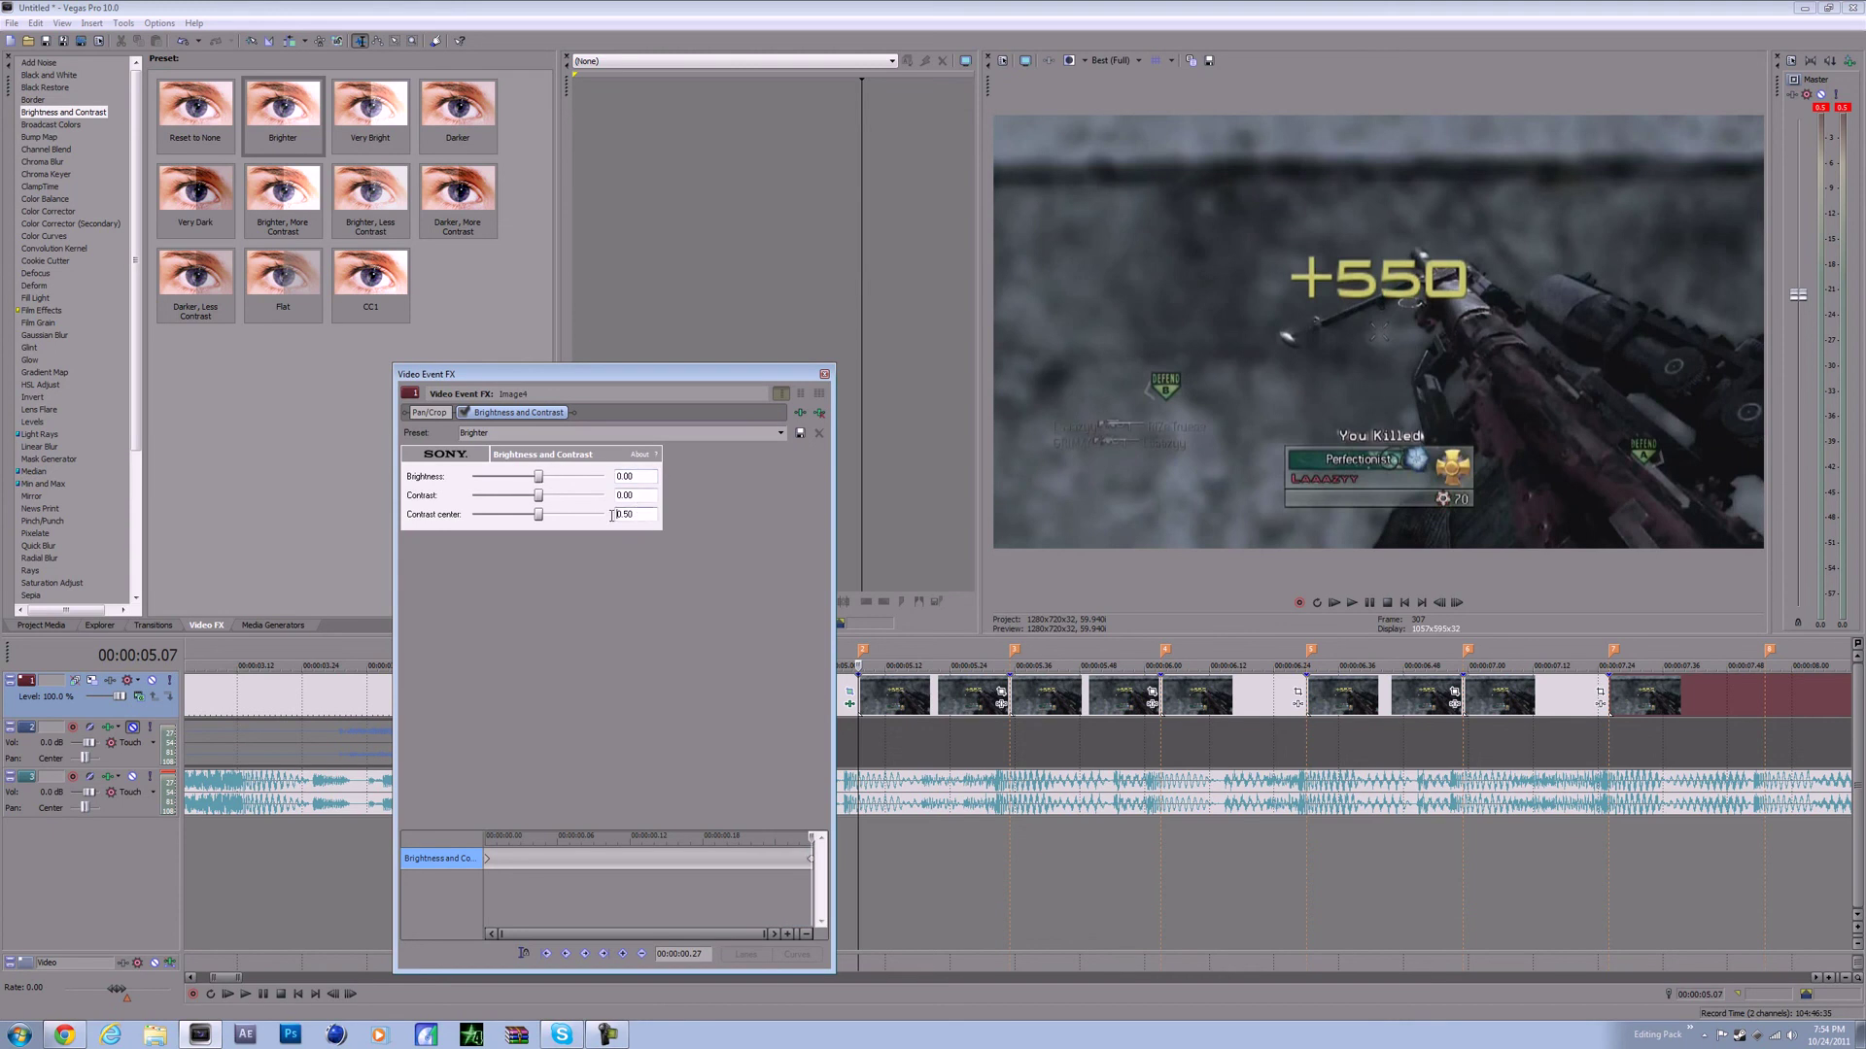
pyautogui.click(824, 375)
# - Step frame by frame from 00:00:04.40 to 00:00:05.00 to examine the zoom and brightness effect on the segment
pyautogui.click(729, 695)
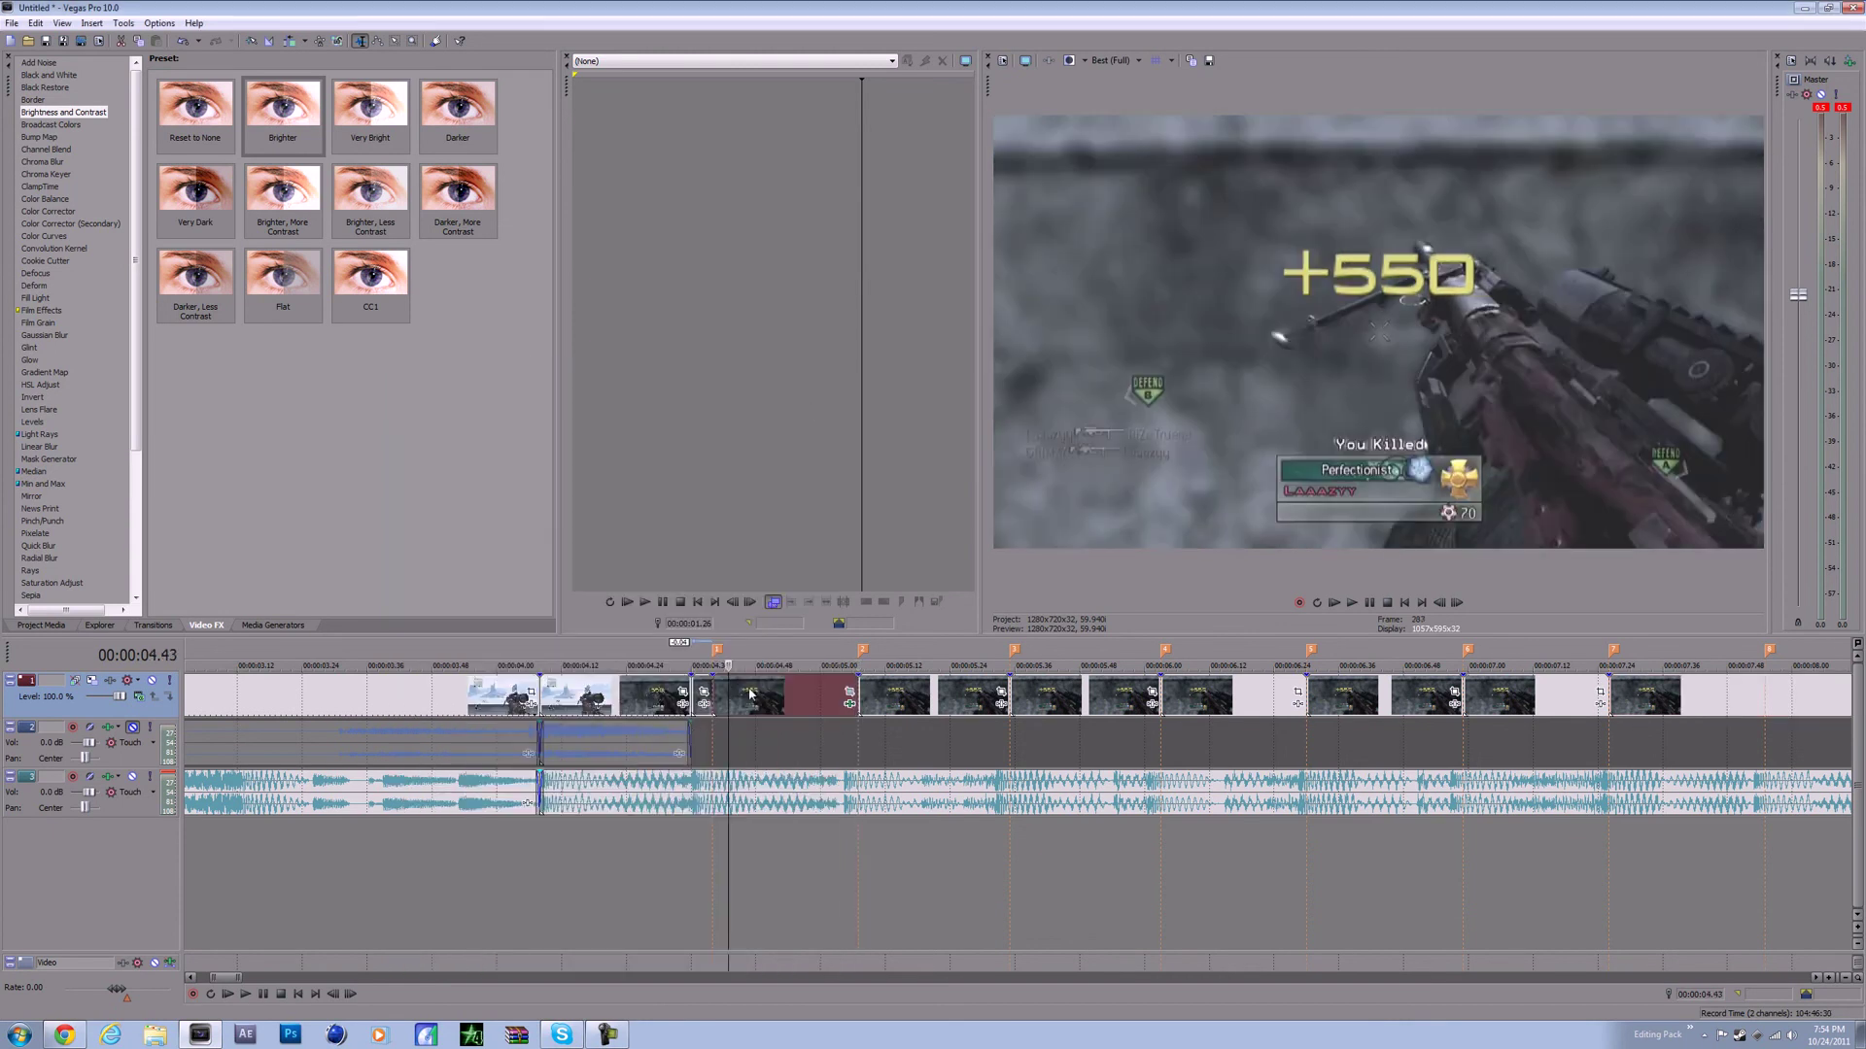
pyautogui.click(714, 684)
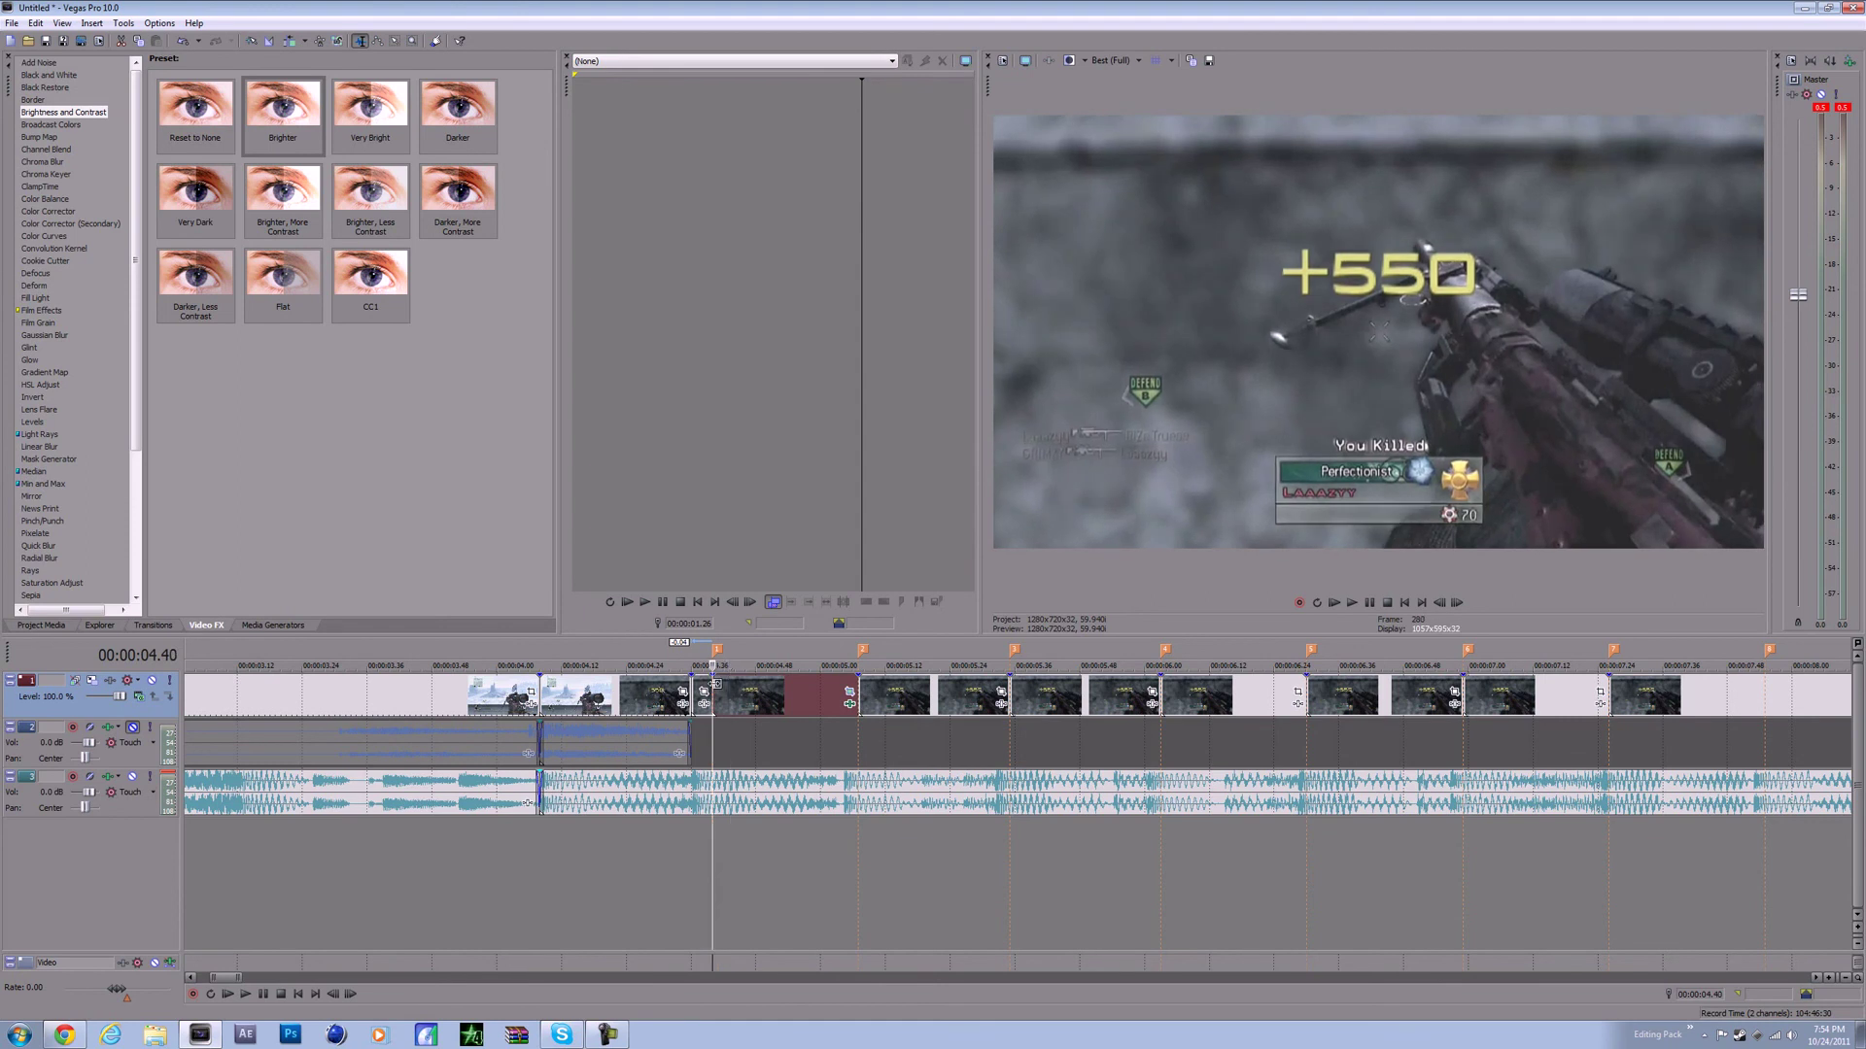
pyautogui.press('Left')
pyautogui.press('Right')
pyautogui.press('Right')
pyautogui.press('Right')
pyautogui.press('Right')
pyautogui.press('Right')
pyautogui.press('Right')
pyautogui.press('Right')
pyautogui.press('Right')
pyautogui.press('Right')
pyautogui.press('Right')
pyautogui.press('Right')
pyautogui.press('Right')
pyautogui.press('Right')
pyautogui.press('Right')
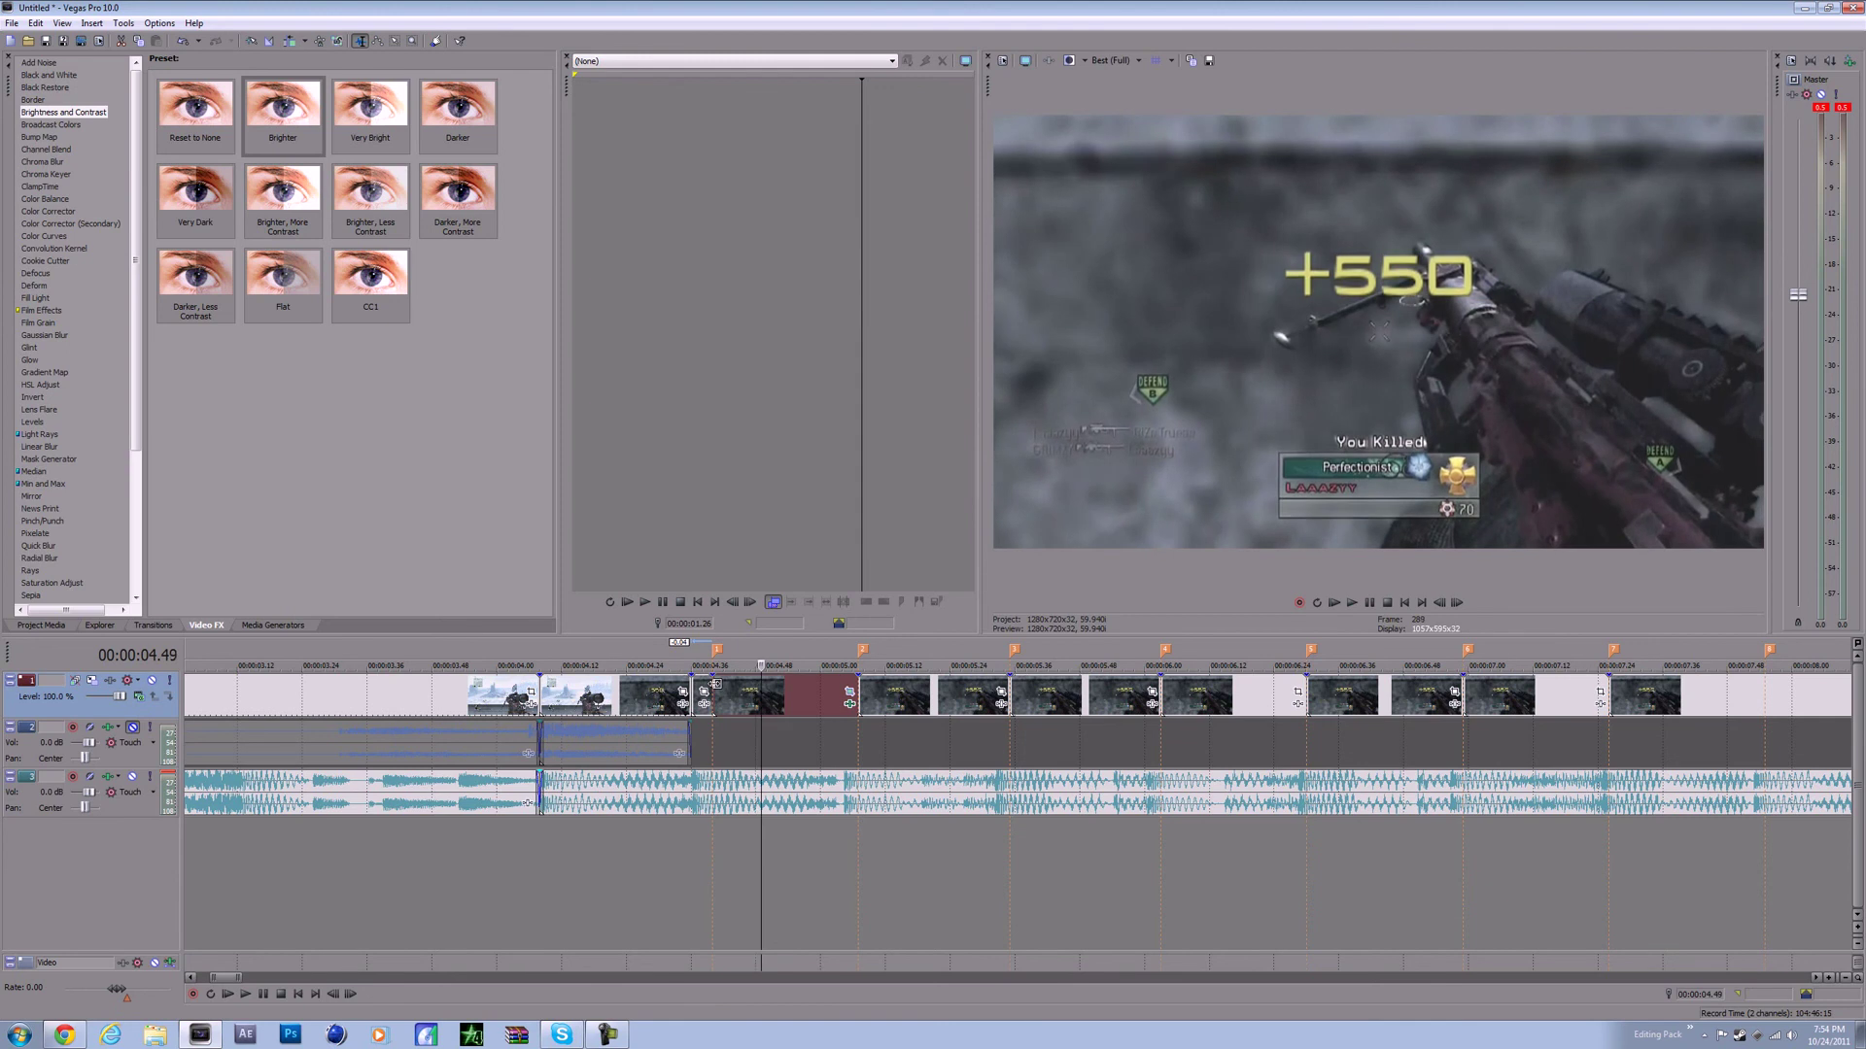
pyautogui.press('Right')
pyautogui.press('Right')
pyautogui.press('Right')
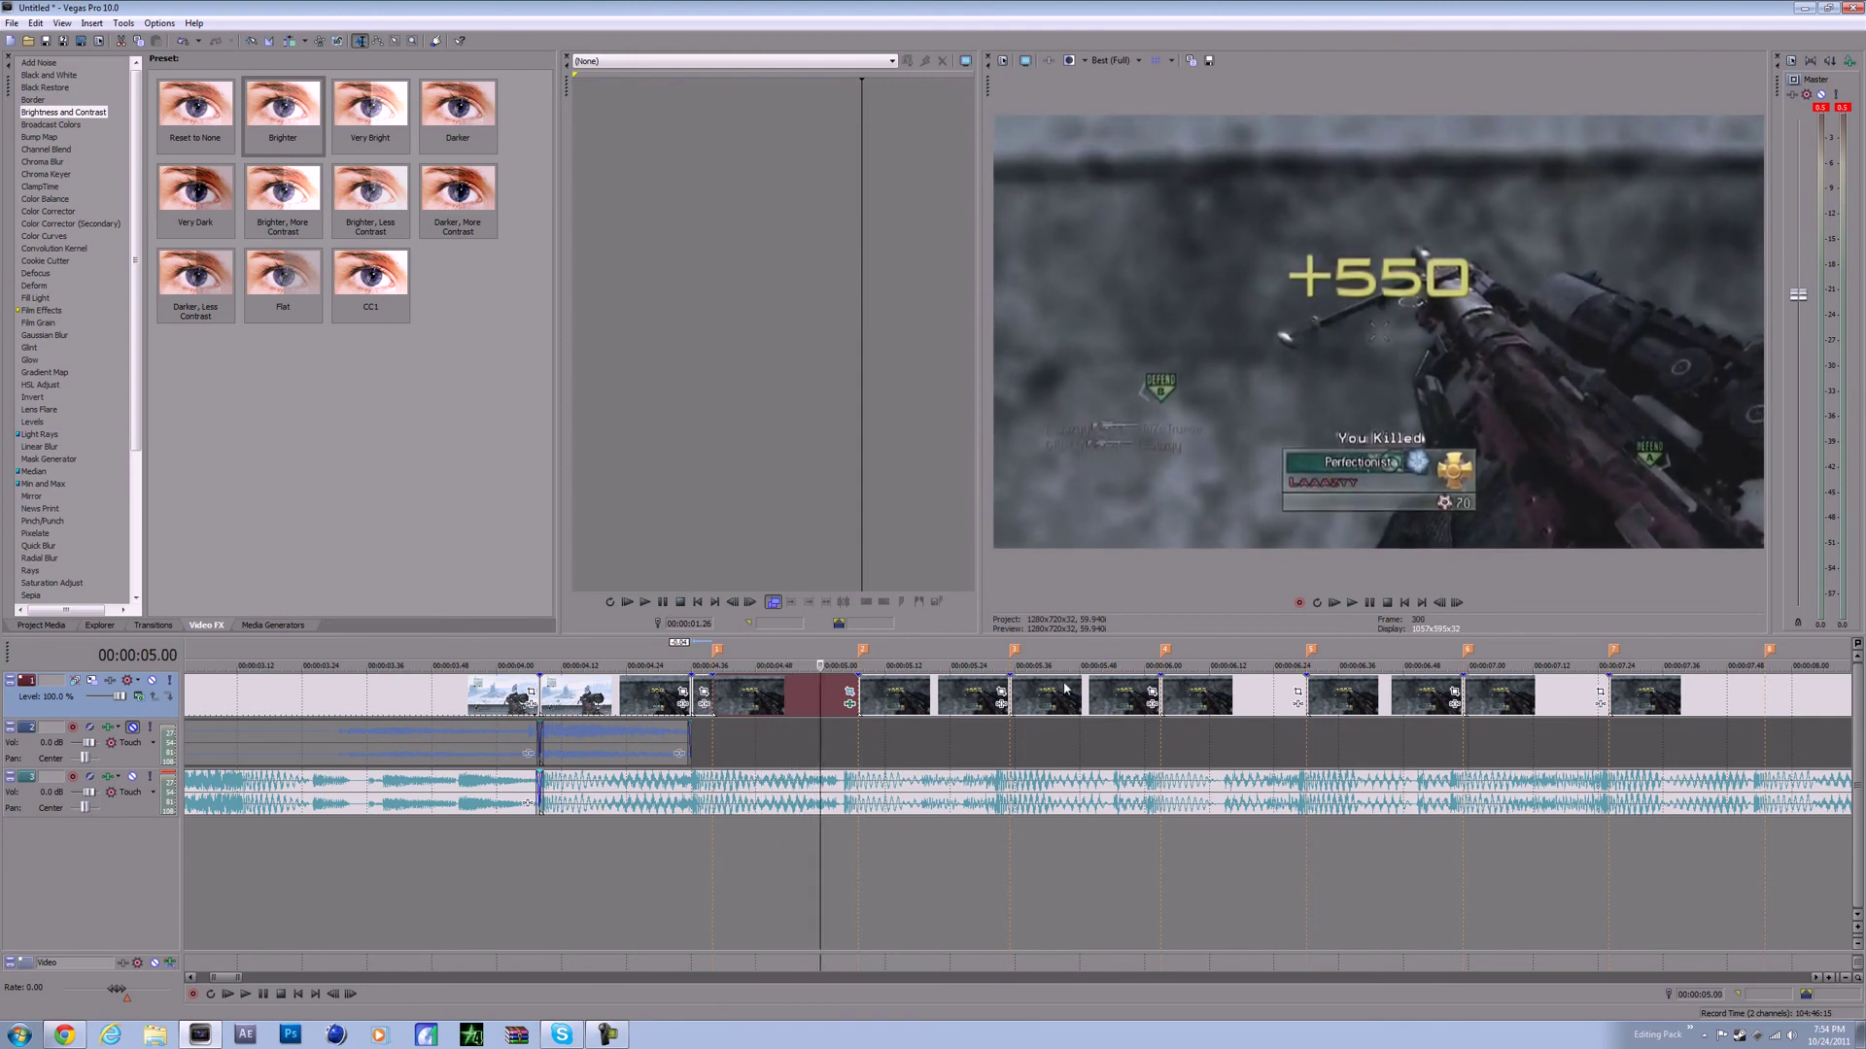
# - Copy the finished still segment, paste its event attributes onto all still segments between the second and seventh markers, and play the result
pyautogui.rightClick(755, 689)
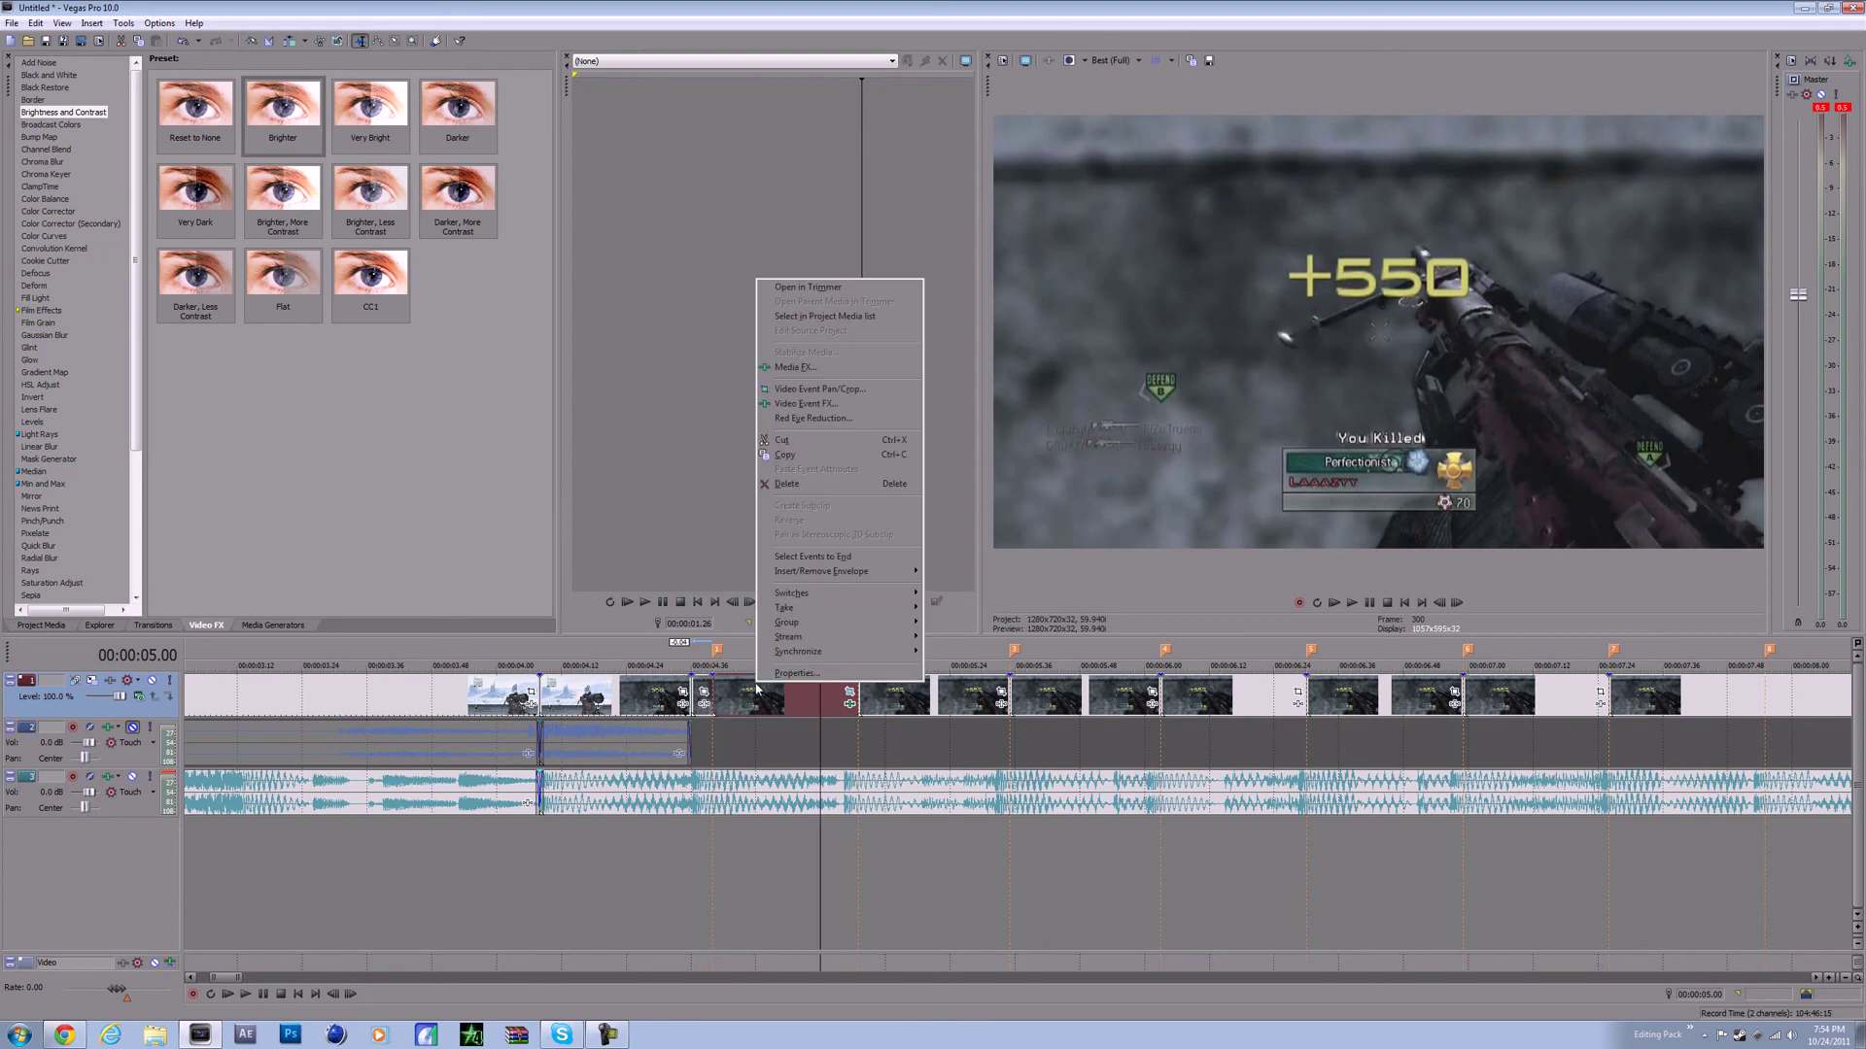
pyautogui.click(783, 456)
pyautogui.click(949, 699)
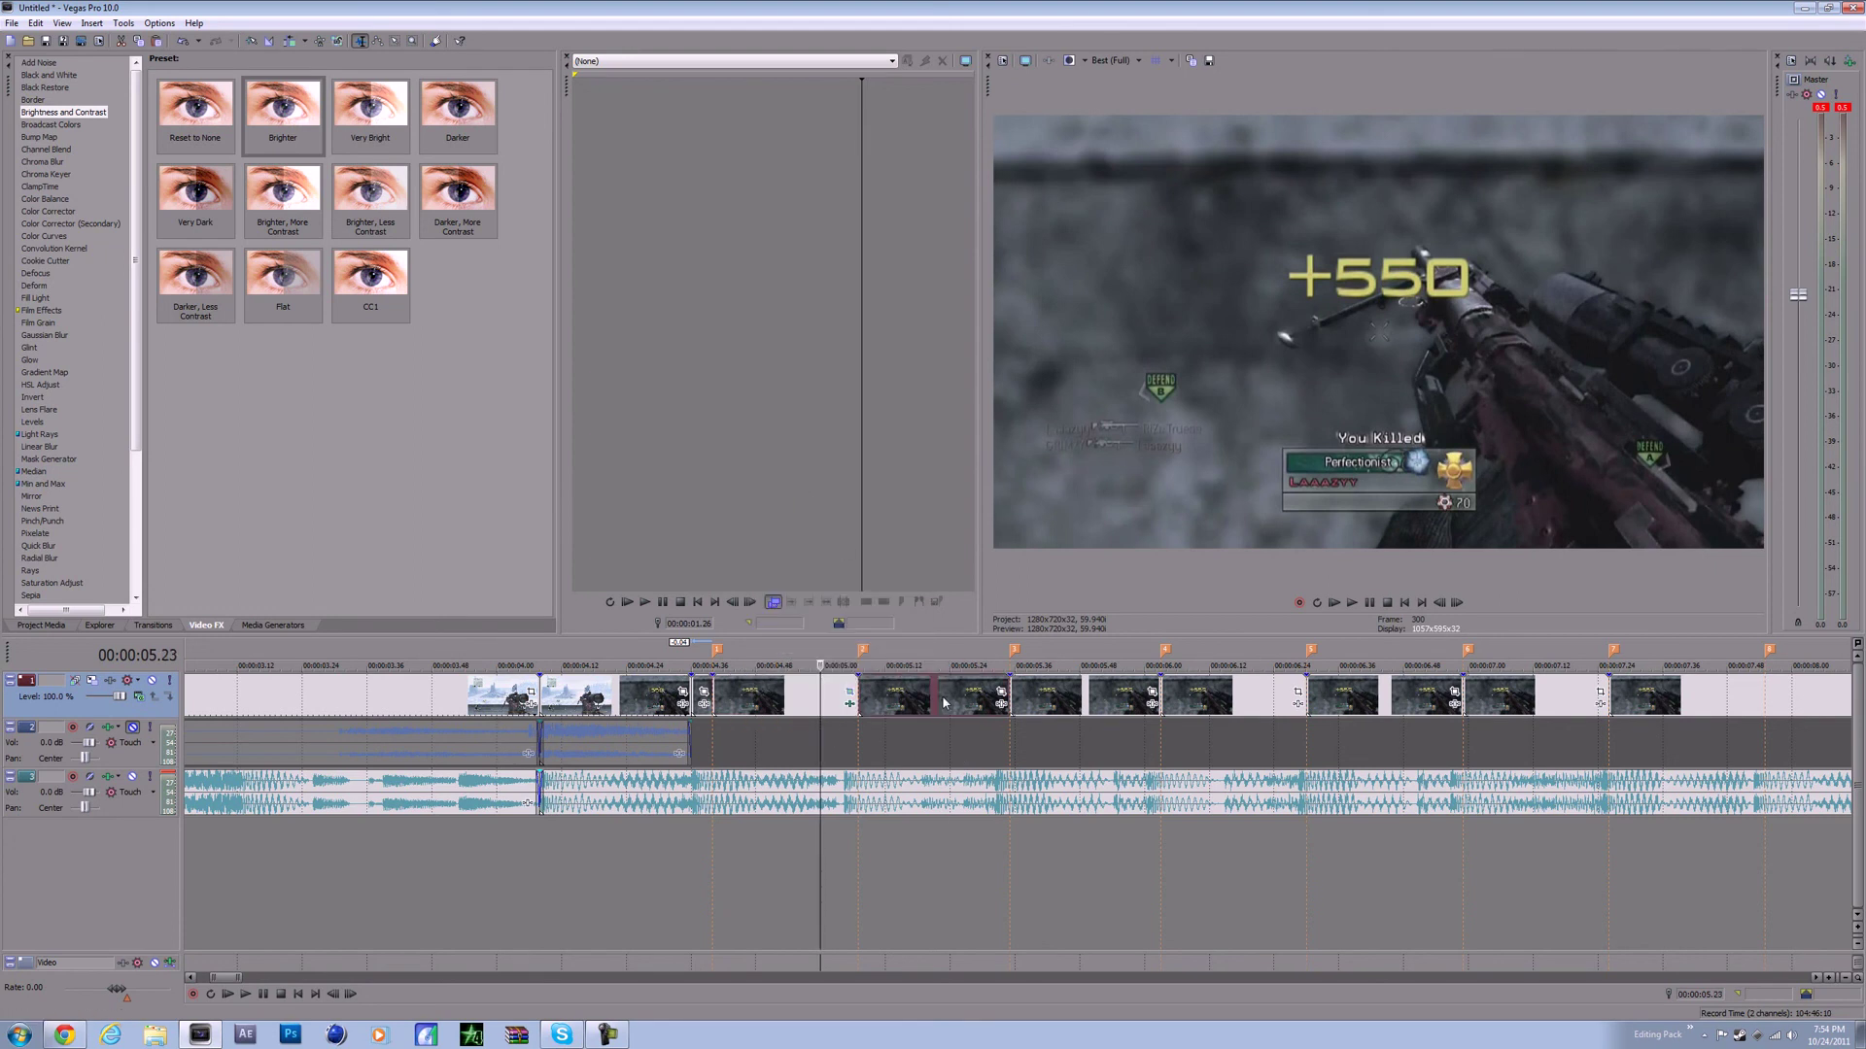
pyautogui.keyDown('shift'); pyautogui.click(1539, 692); pyautogui.keyUp('shift')
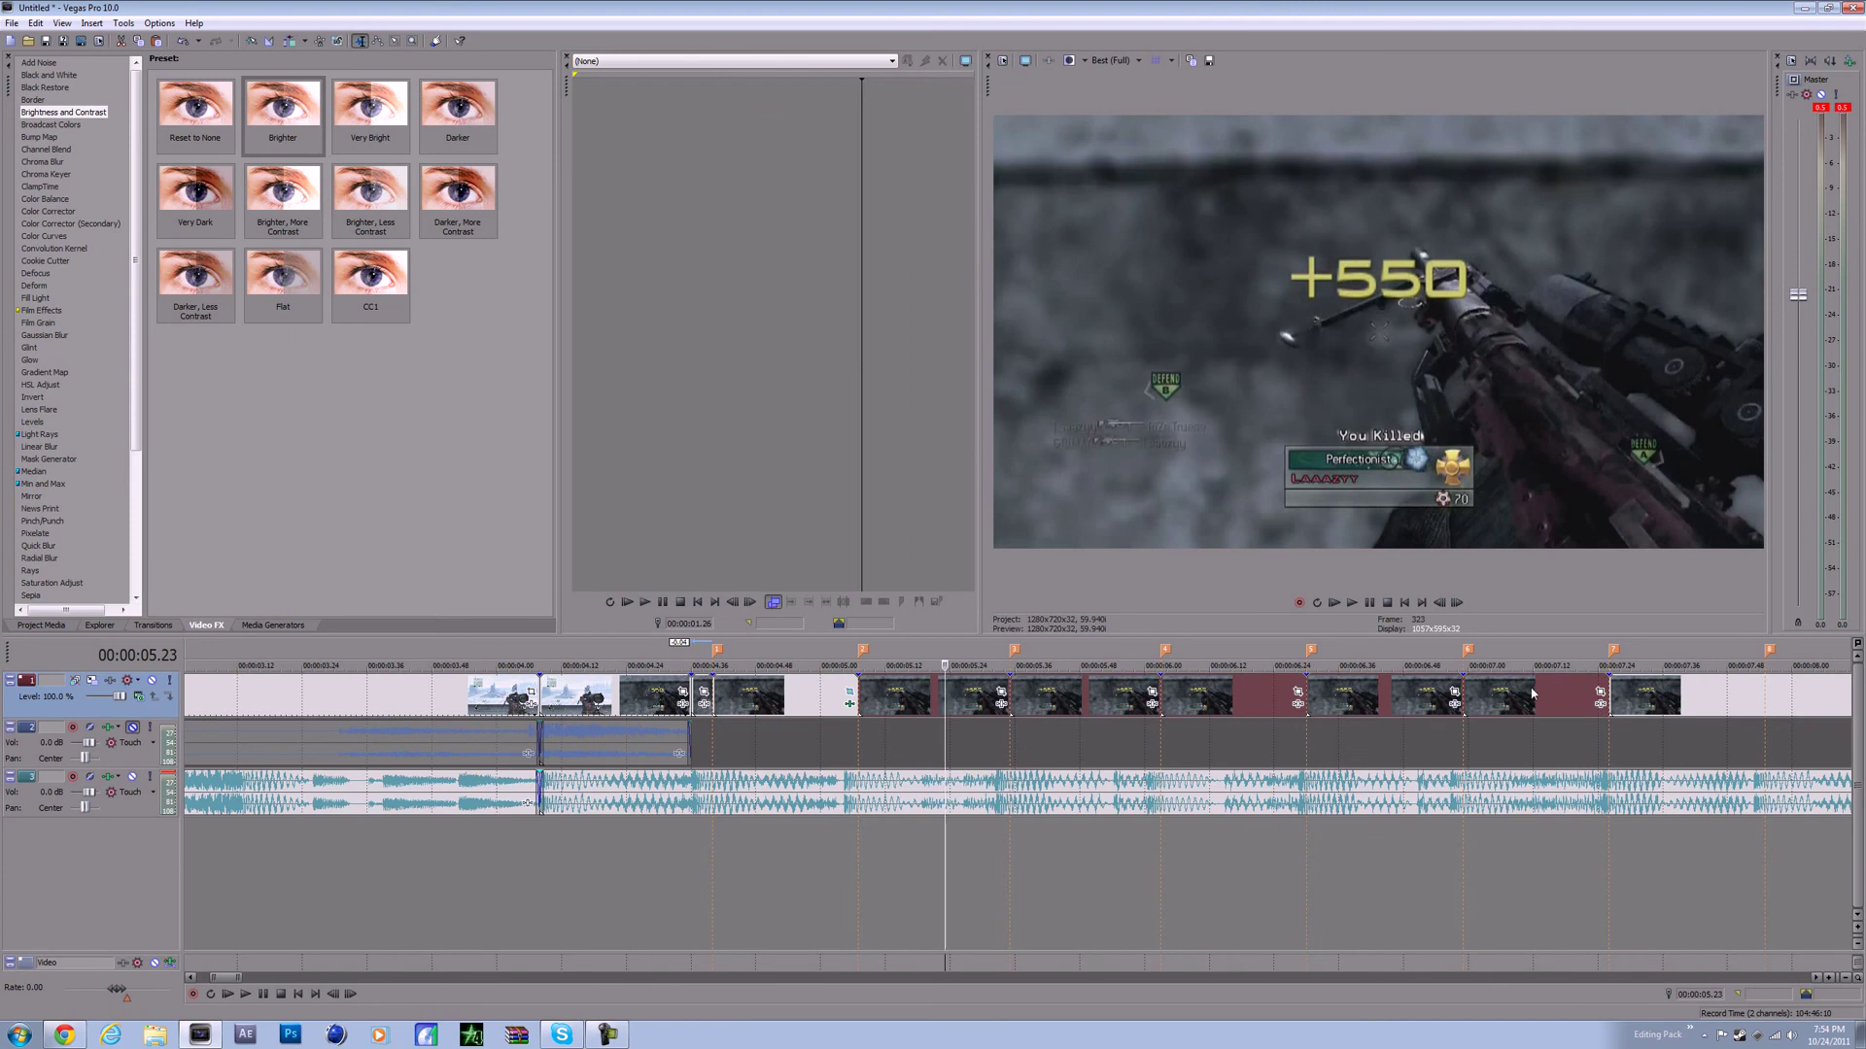
pyautogui.rightClick(1536, 687)
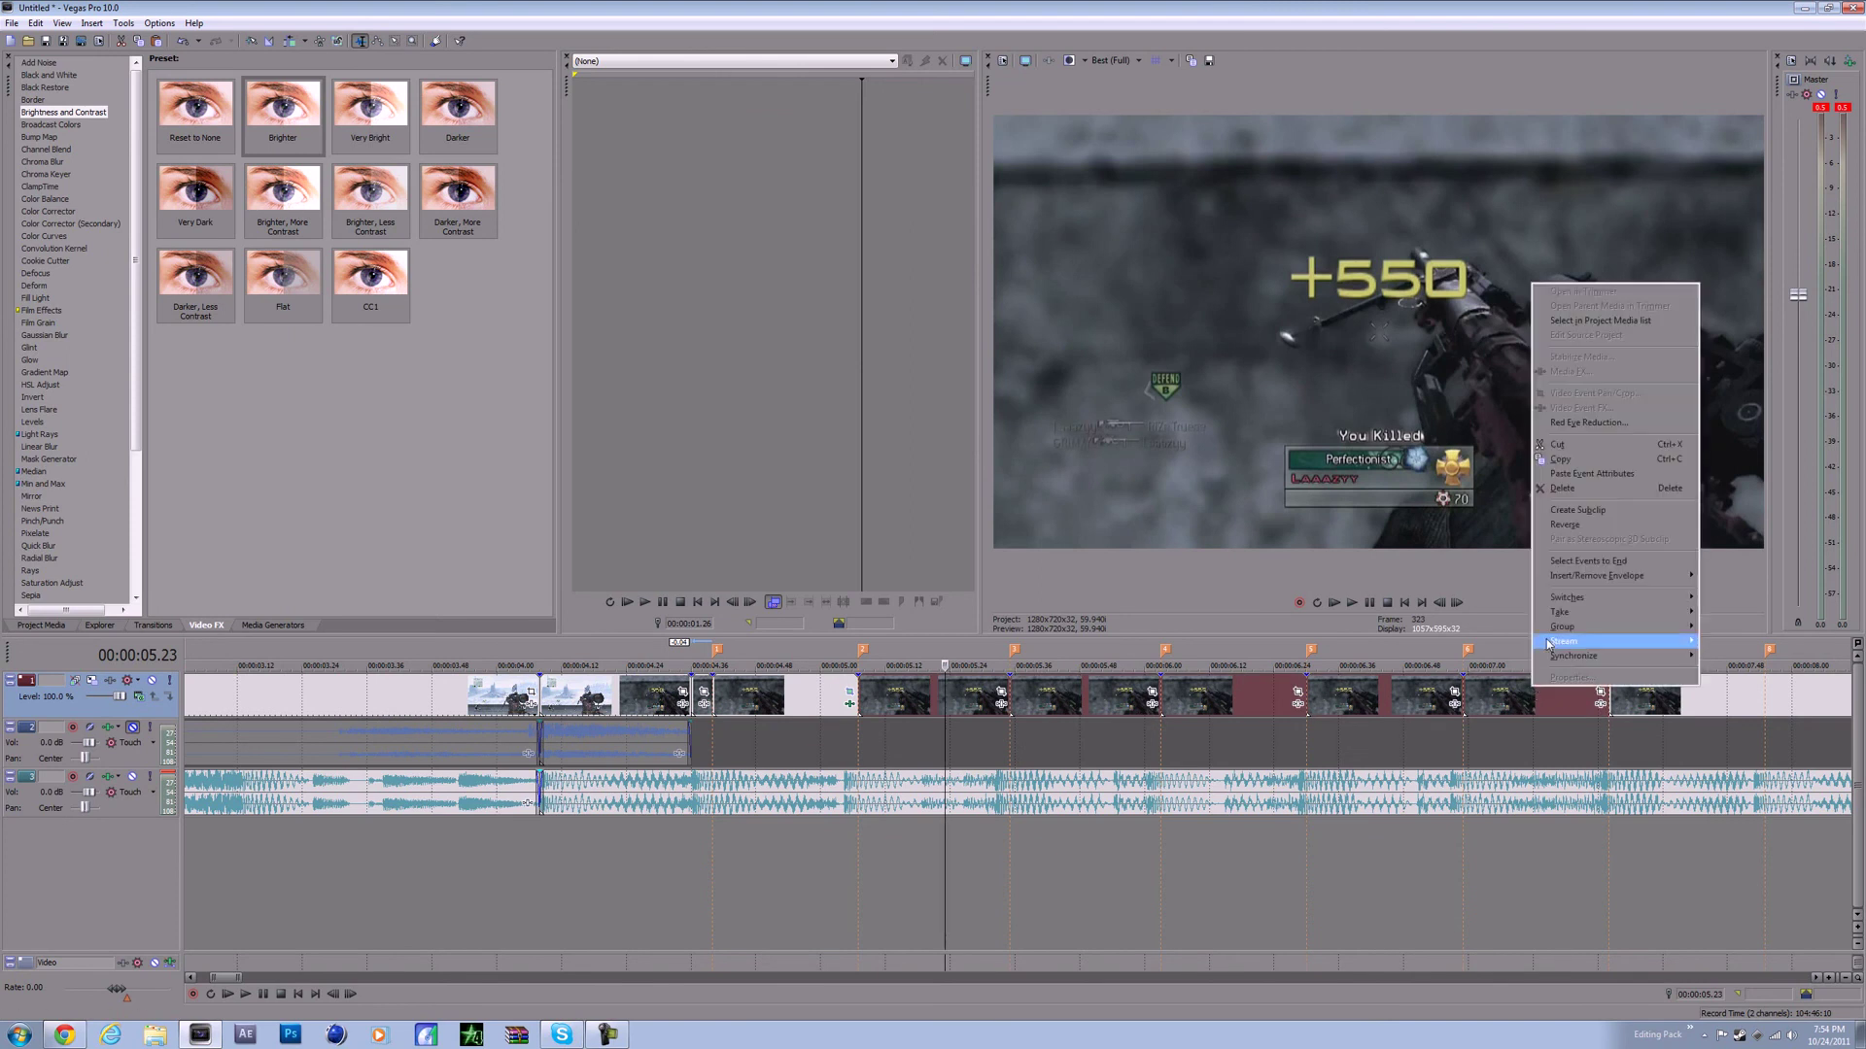
pyautogui.click(1565, 473)
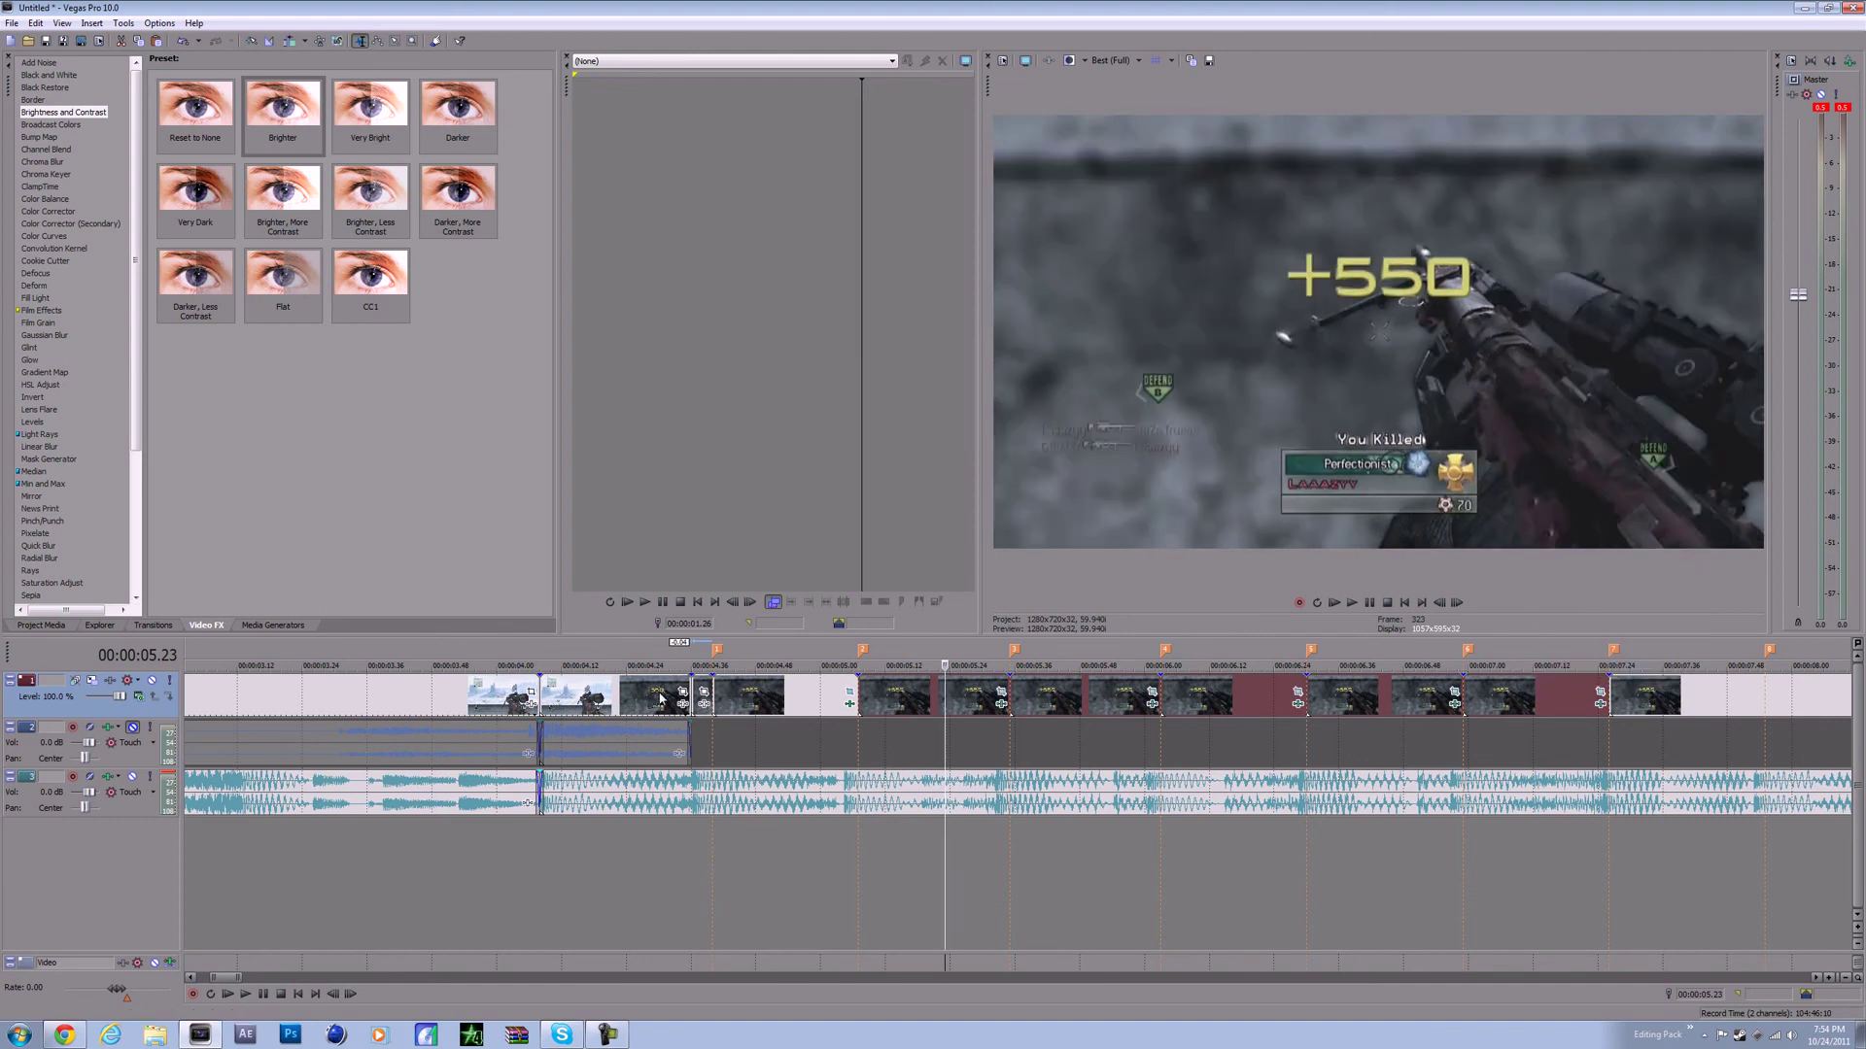
pyautogui.press('space')
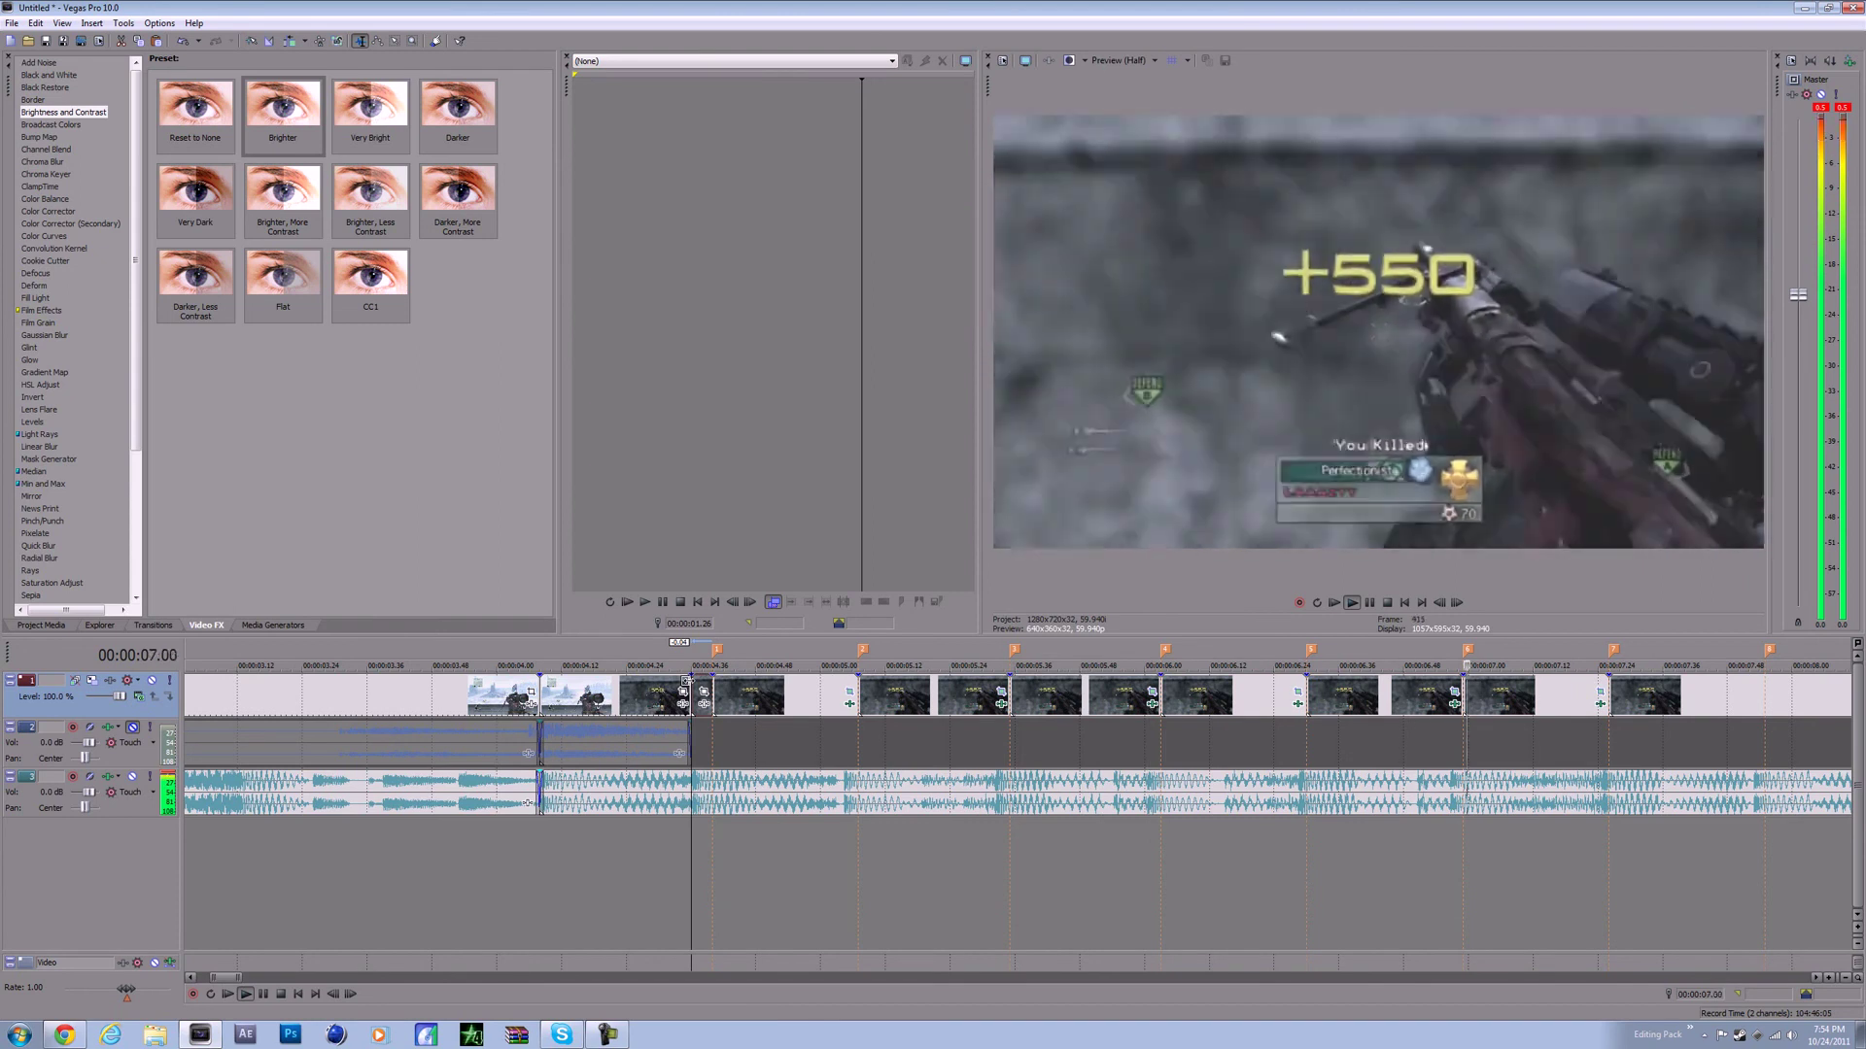
pyautogui.press('space')
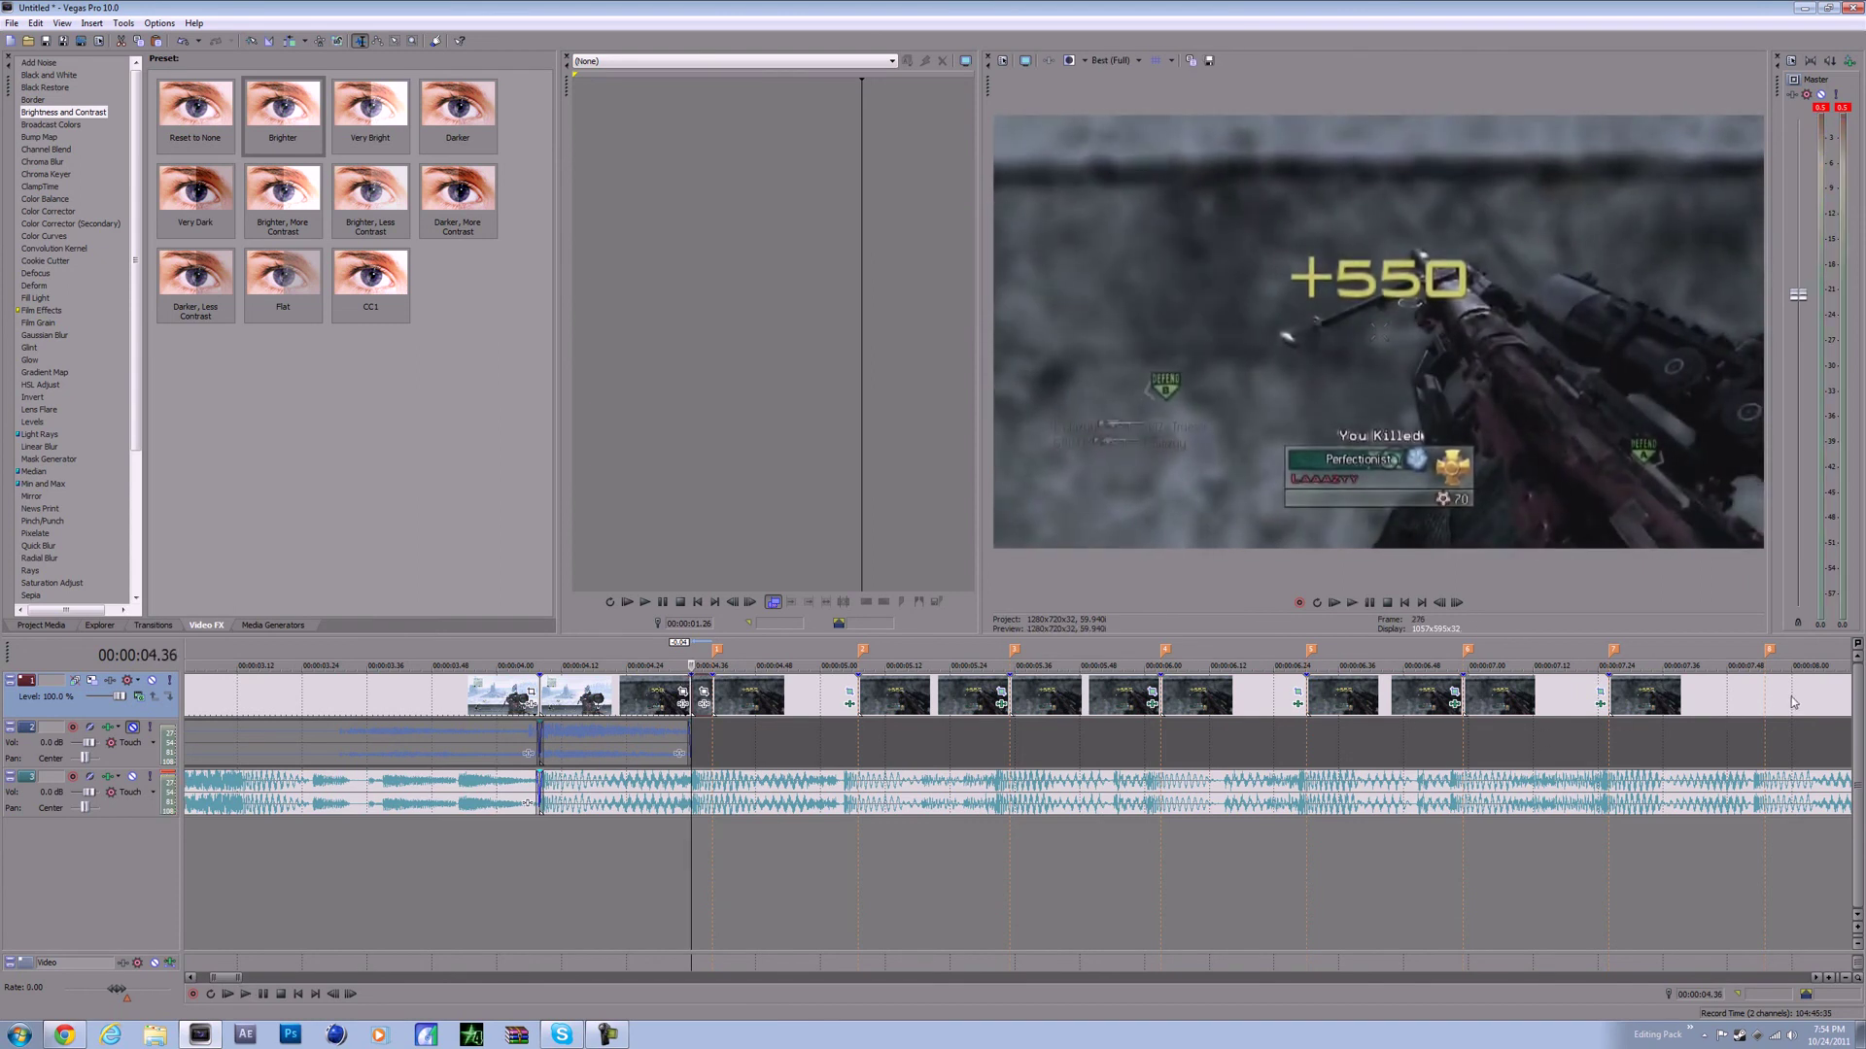
# - Split the still at the eighth marker and paste the copied event attributes onto the segment between the seventh and eighth markers
pyautogui.click(1765, 698)
pyautogui.scroll(-3, 1700, 714)
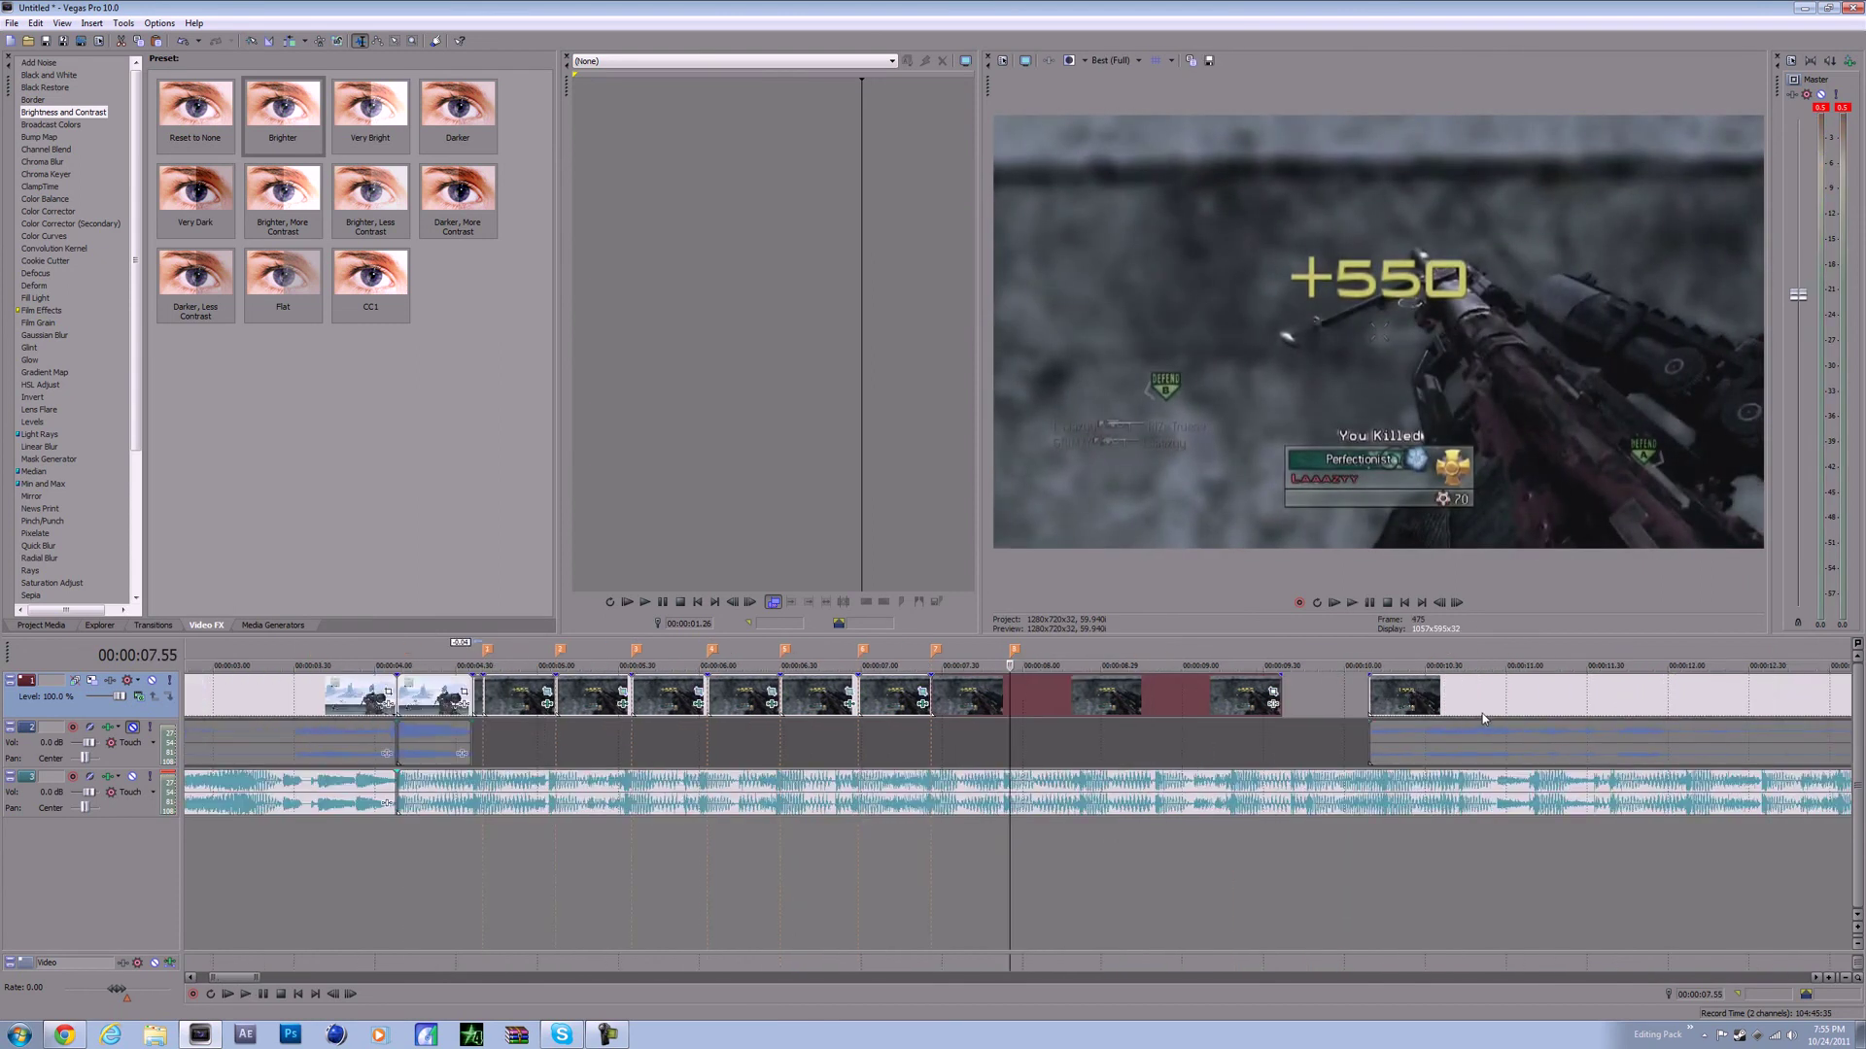
pyautogui.rightClick(984, 694)
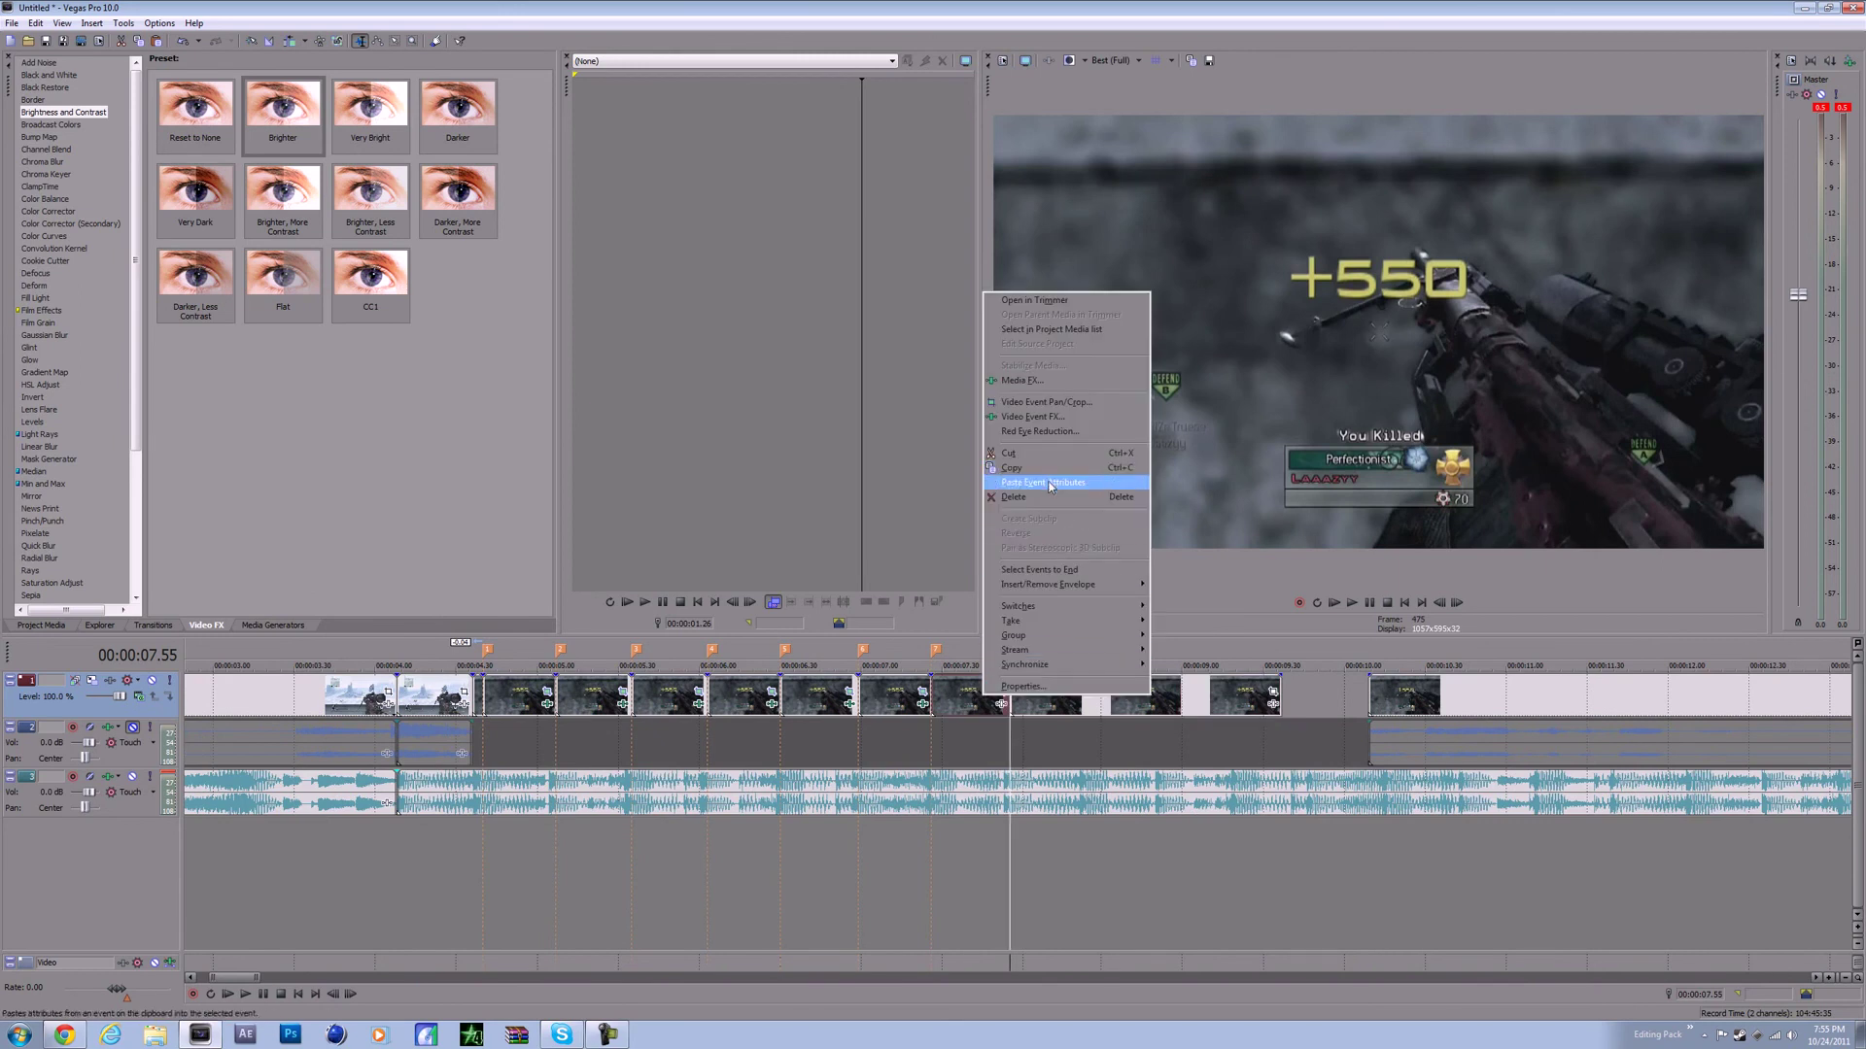
pyautogui.click(1041, 481)
# - Delete the leftover part of the still after the eighth marker
pyautogui.moveTo(1090, 695); pyautogui.dragTo(1148, 698)
pyautogui.rightClick(1149, 696)
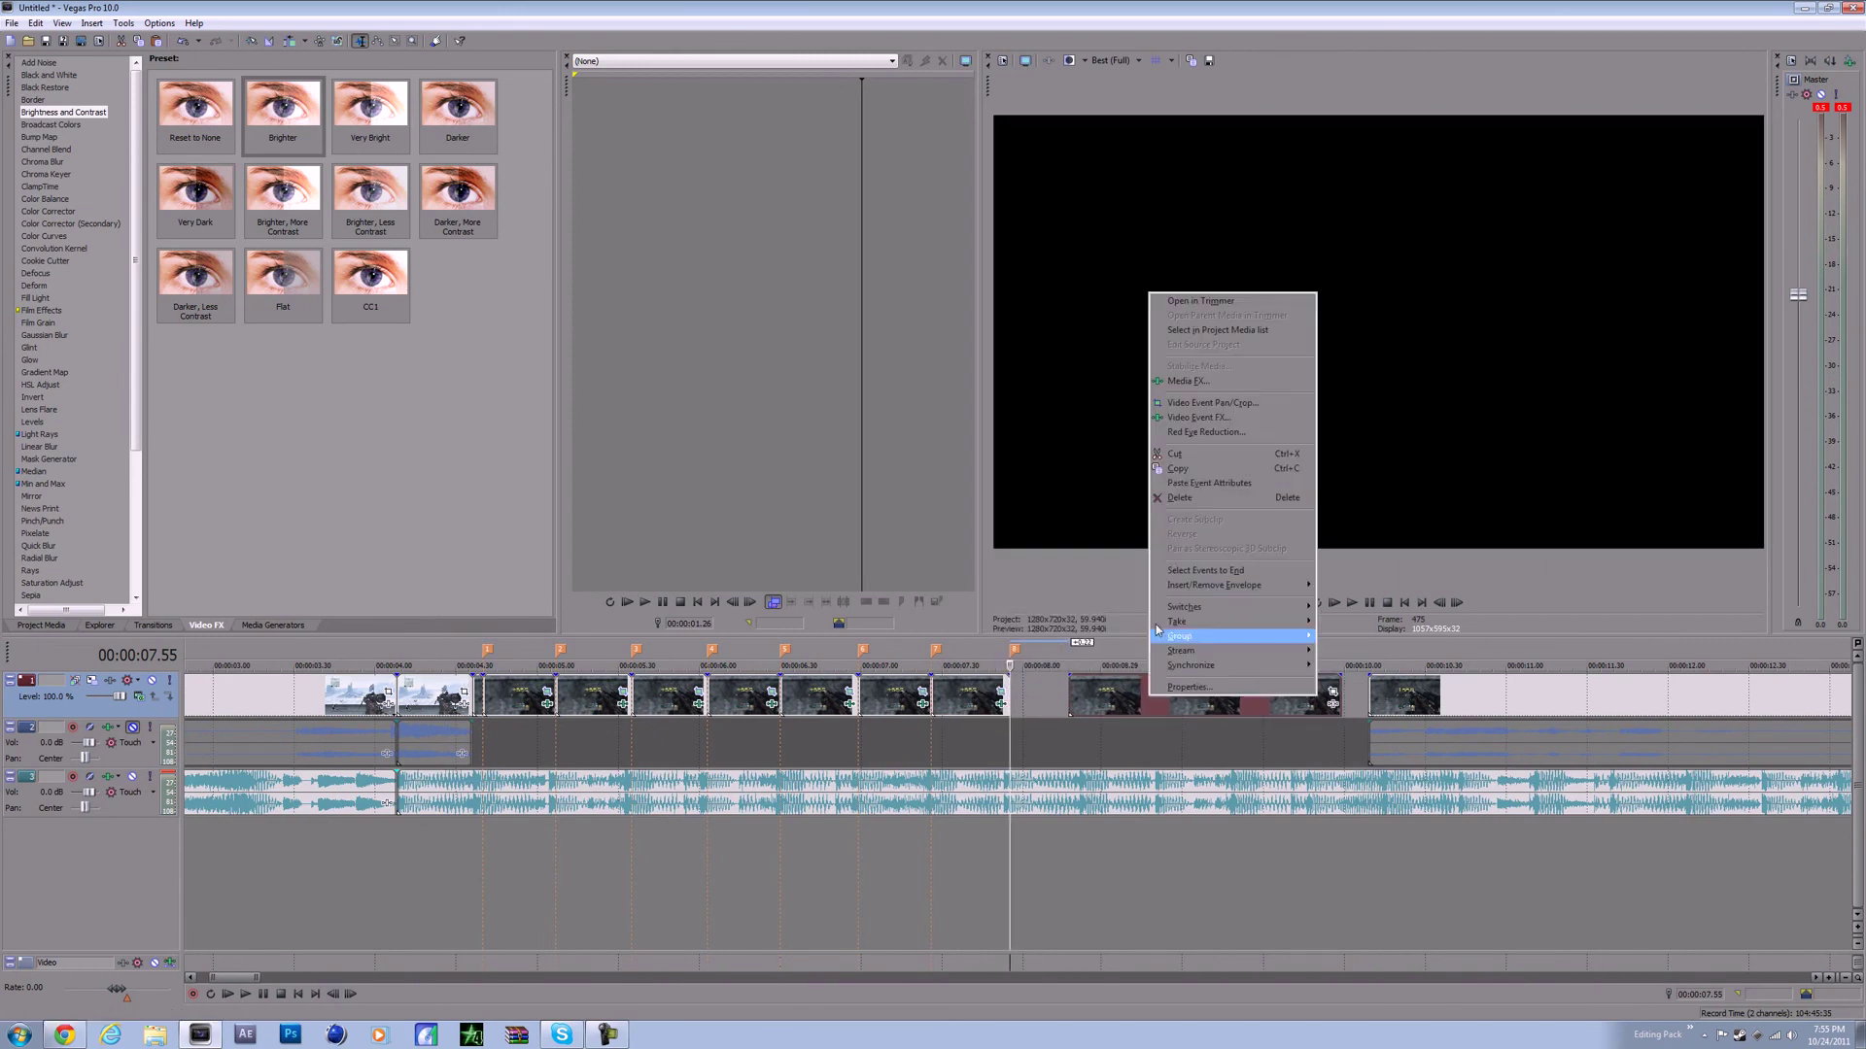
pyautogui.click(1180, 500)
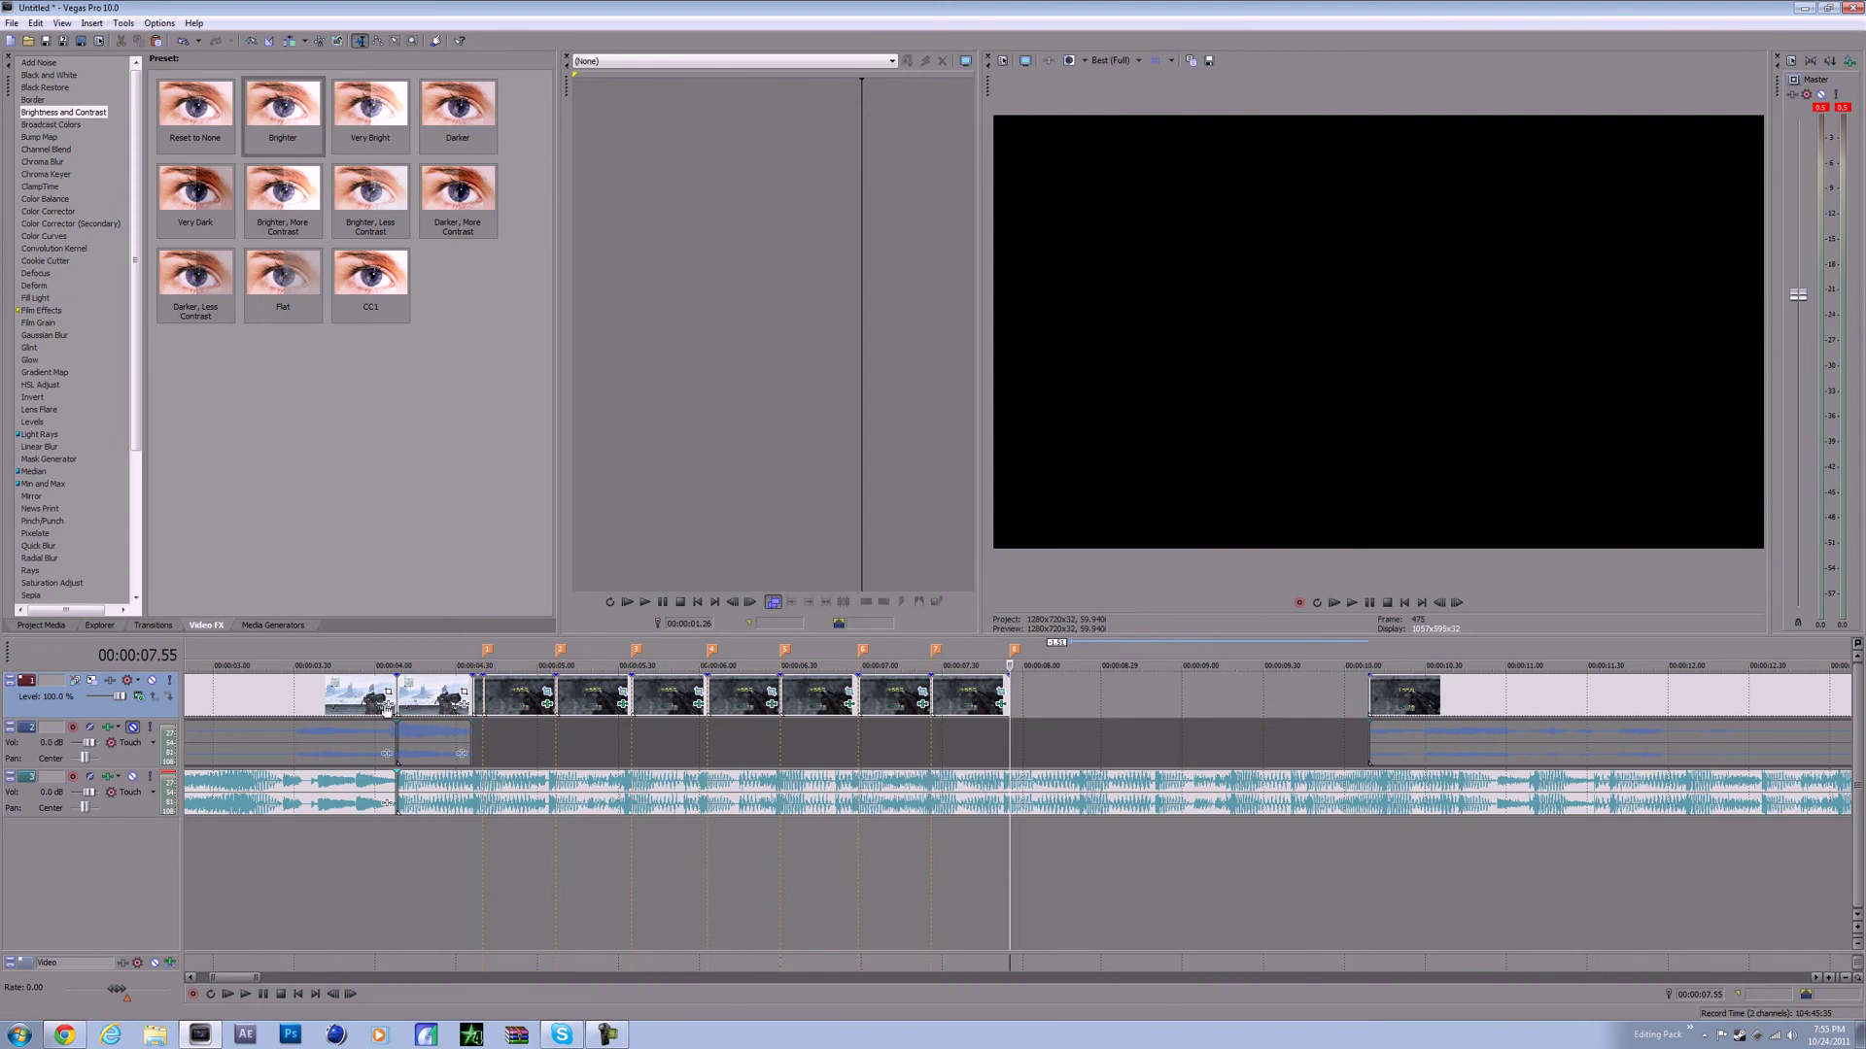
# - Play the sequence from just before the first marker to review the beat-synced effect
pyautogui.click(437, 719)
pyautogui.scroll(4, 450, 714)
pyautogui.press('space')
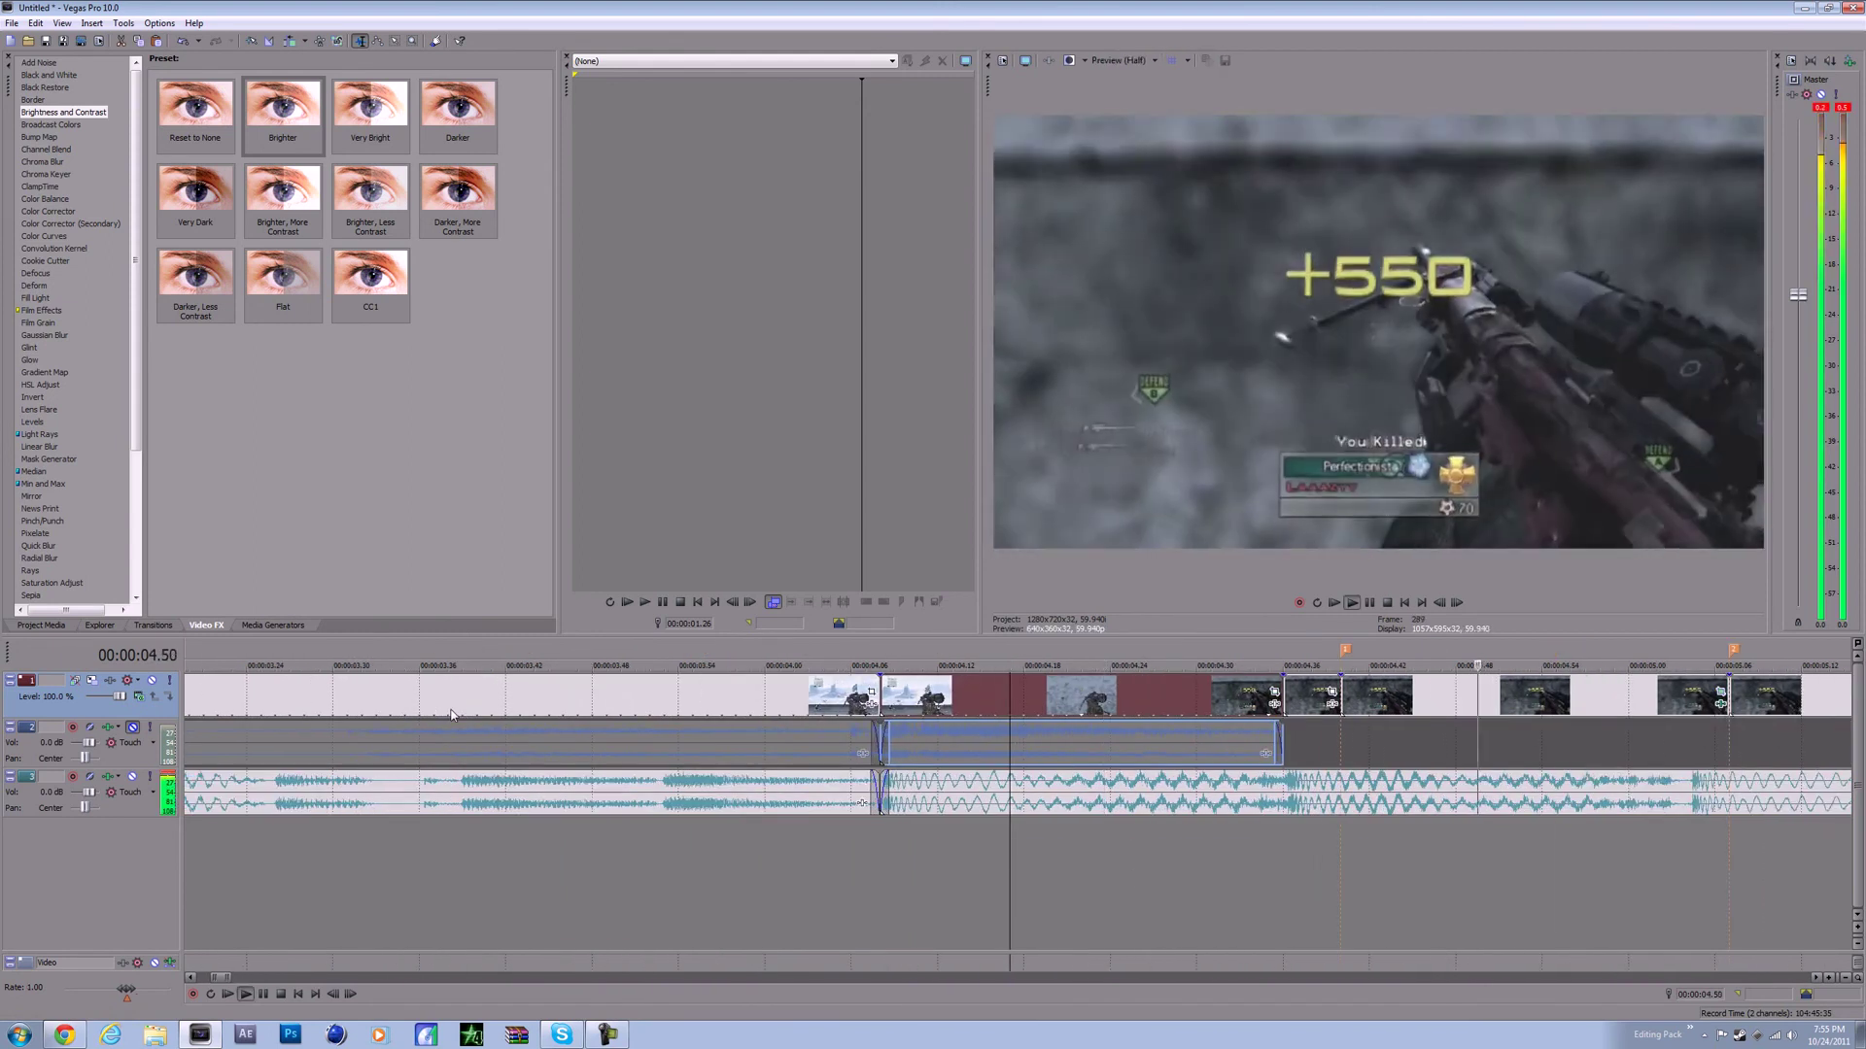
pyautogui.press('space')
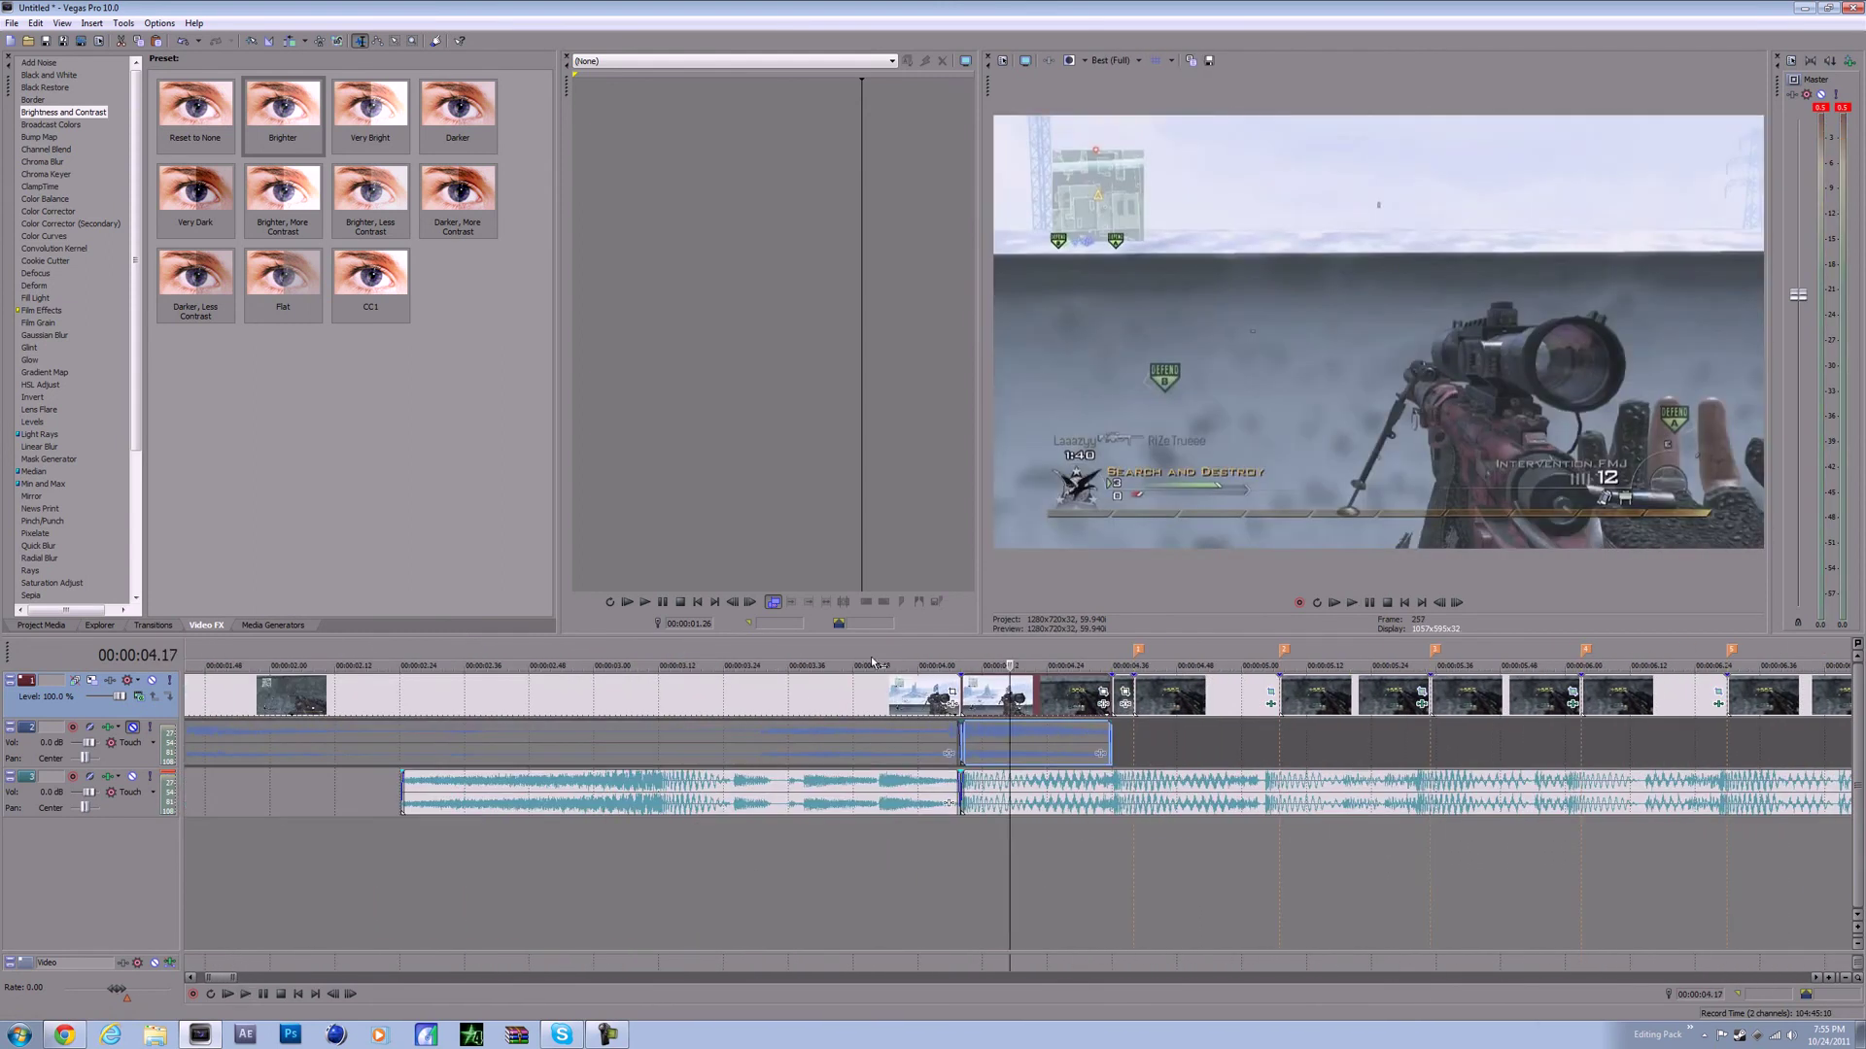